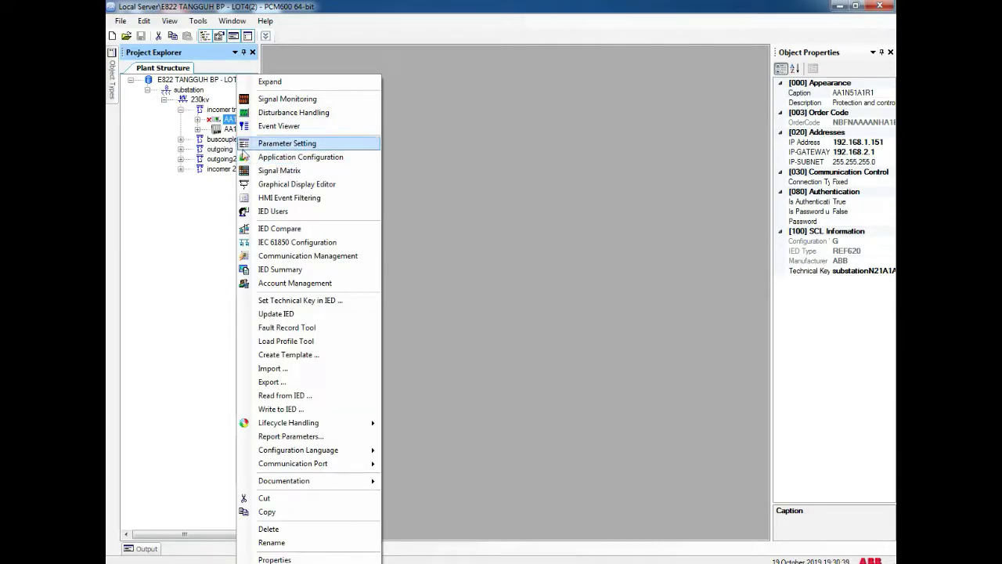
# Open the IEC 61850 Configuration and show the GOOSE data sets of the incomer transformer's remote I/O IED AA1N51A1R2
pyautogui.click(304, 243)
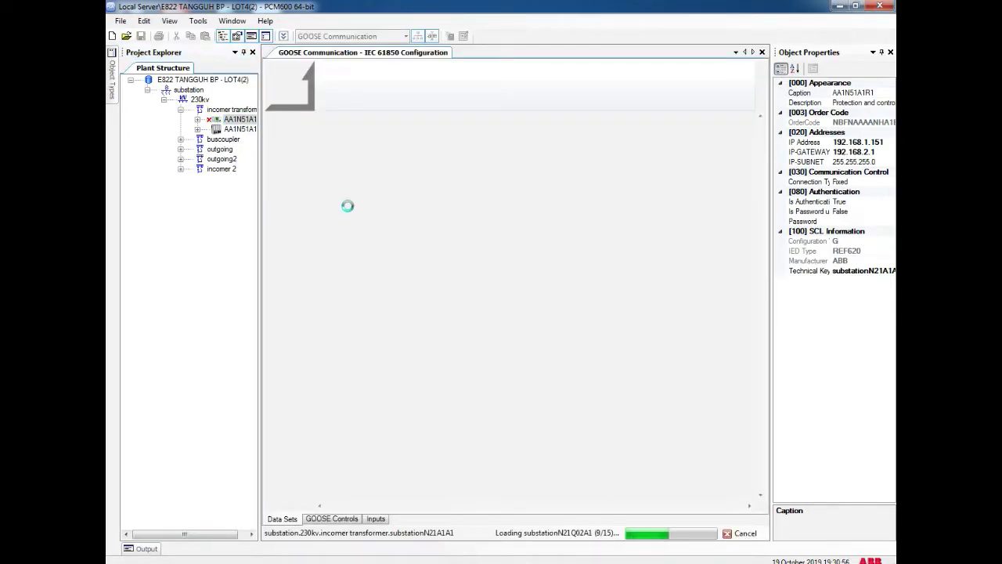
pyautogui.click(239, 129)
pyautogui.click(332, 519)
pyautogui.click(285, 520)
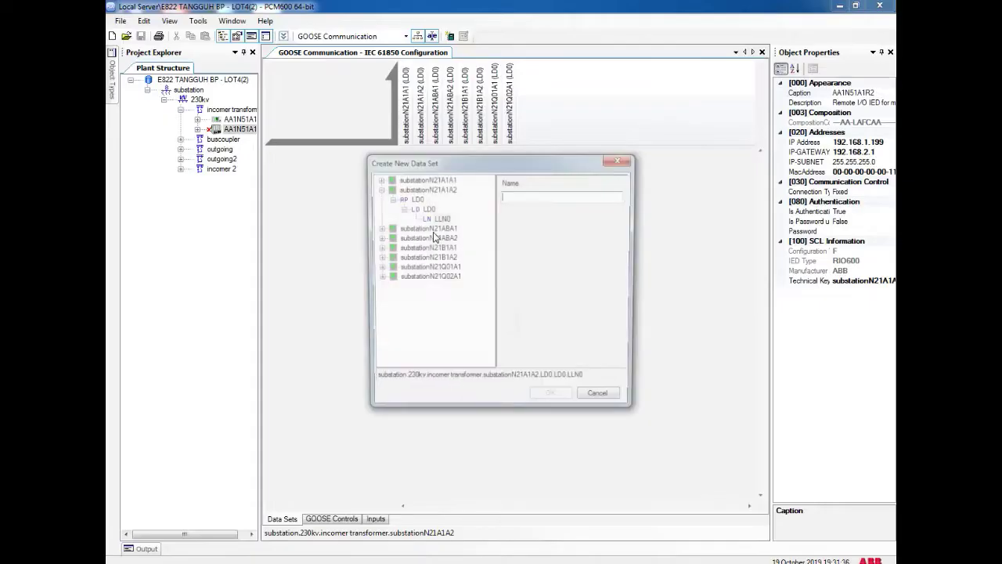
# Create a new data set named Tran under logical node LLN0 of substationN21A1A2
pyautogui.click(442, 220)
pyautogui.click(529, 199)
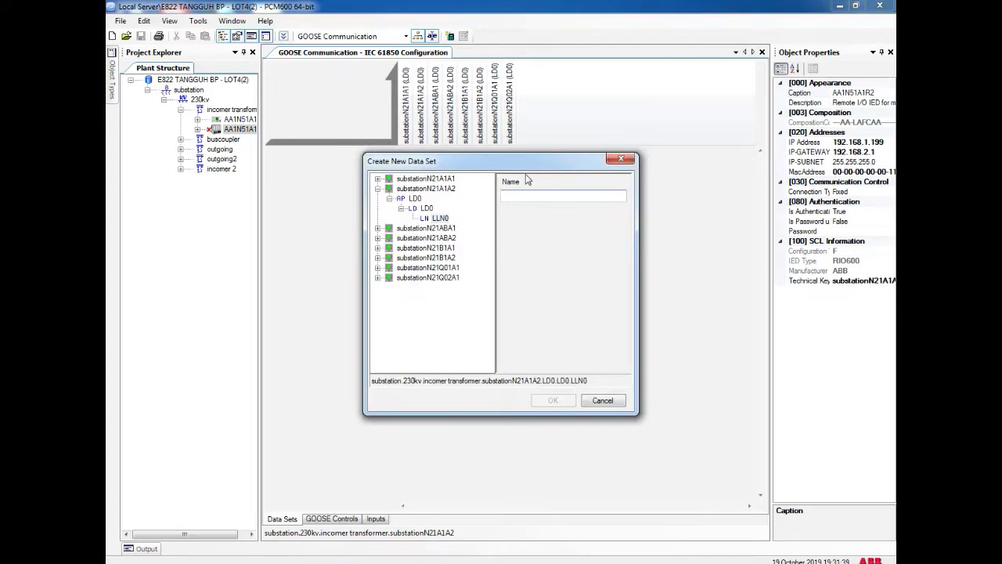
pyautogui.write('T')
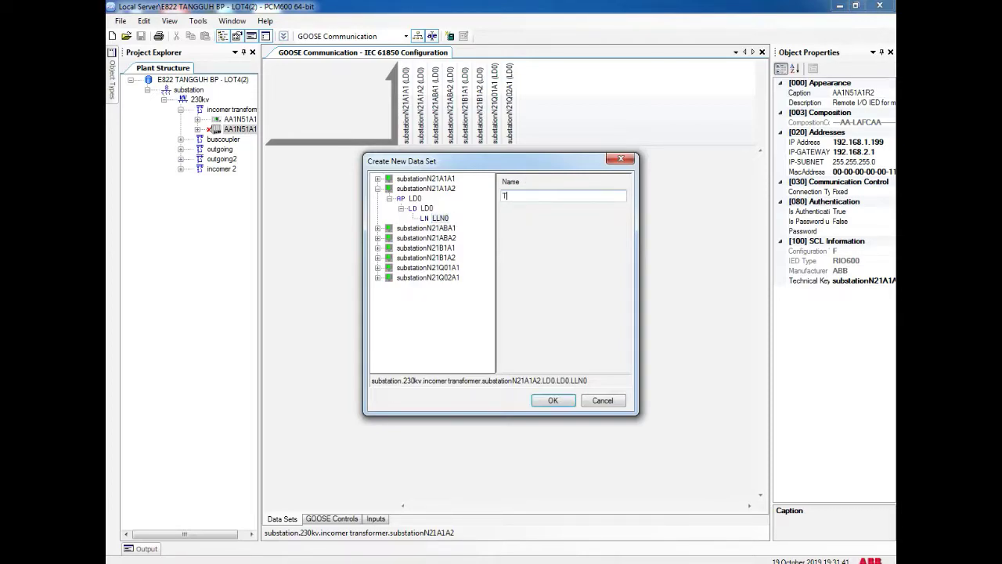
pyautogui.write('ran')
pyautogui.click(553, 400)
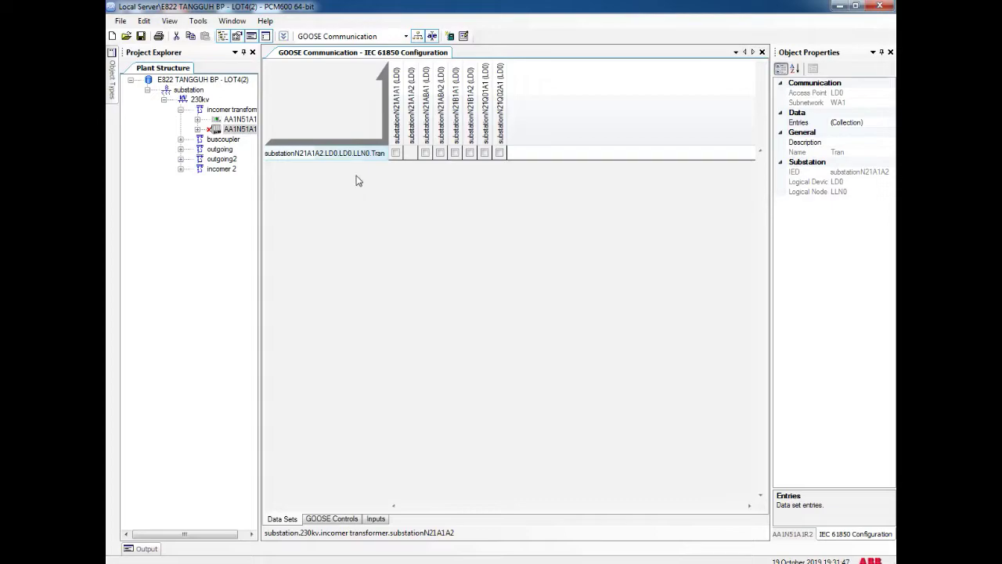
pyautogui.doubleClick(365, 153)
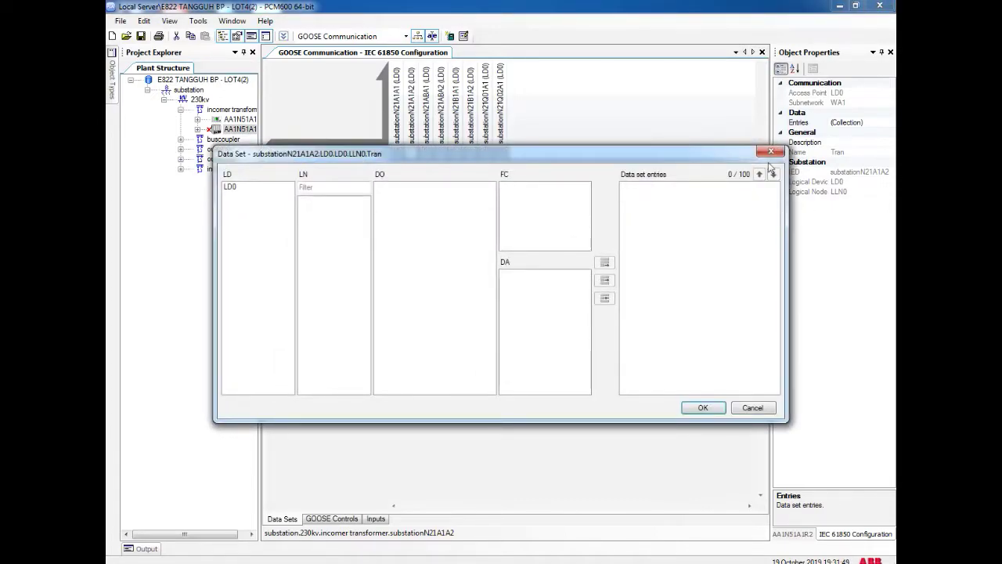
pyautogui.click(772, 151)
pyautogui.click(328, 520)
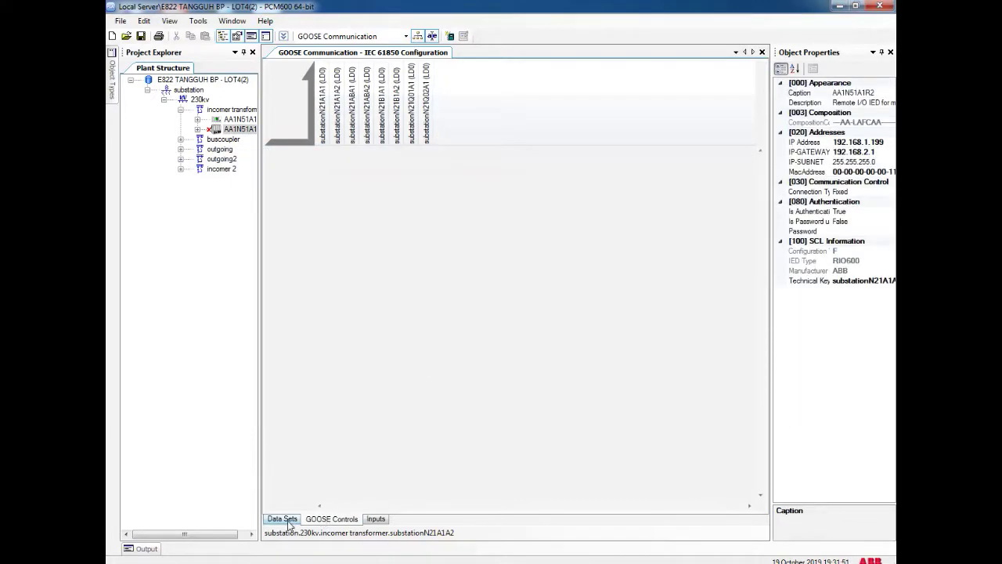
pyautogui.click(286, 522)
# Open the Tran data set's entries and add LPHD1's PhyHealth data object from LD0 with functional constraint ST
pyautogui.doubleClick(361, 156)
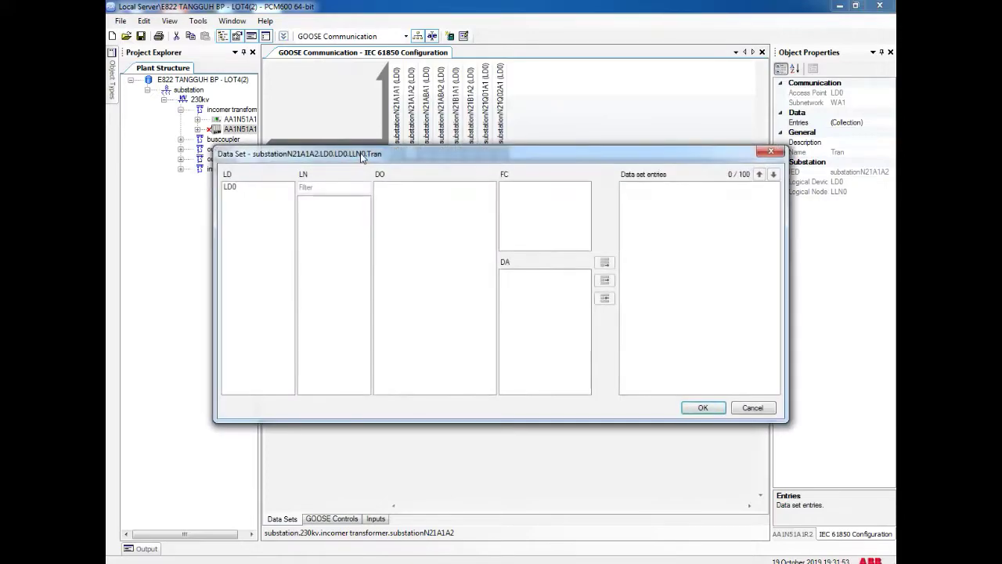
pyautogui.click(246, 191)
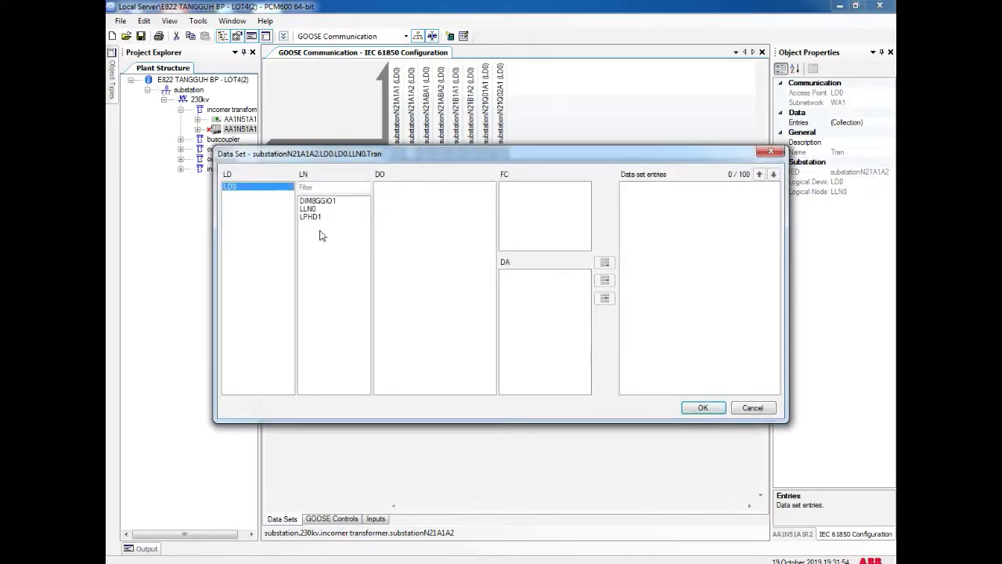
pyautogui.click(329, 217)
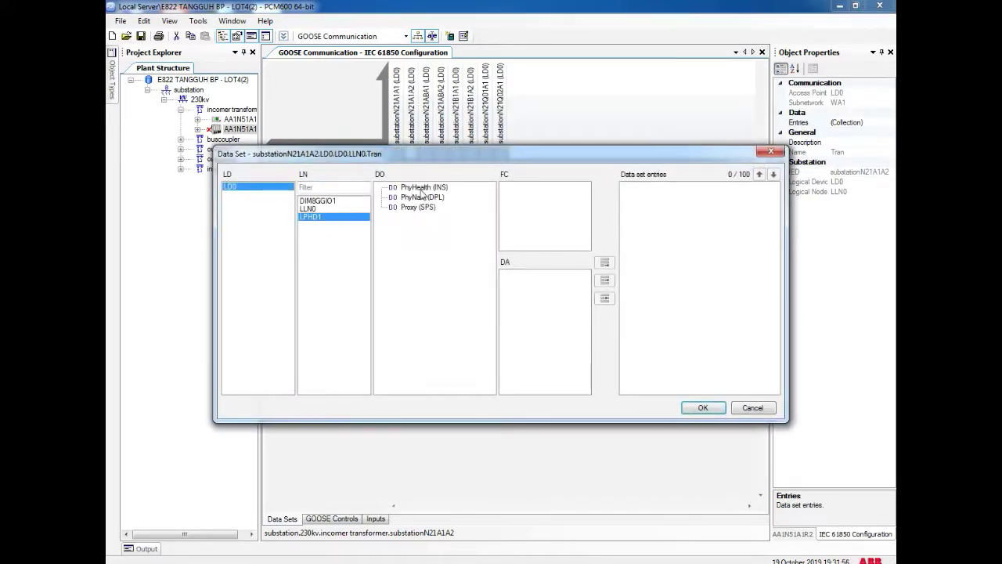
pyautogui.click(443, 188)
pyautogui.click(508, 187)
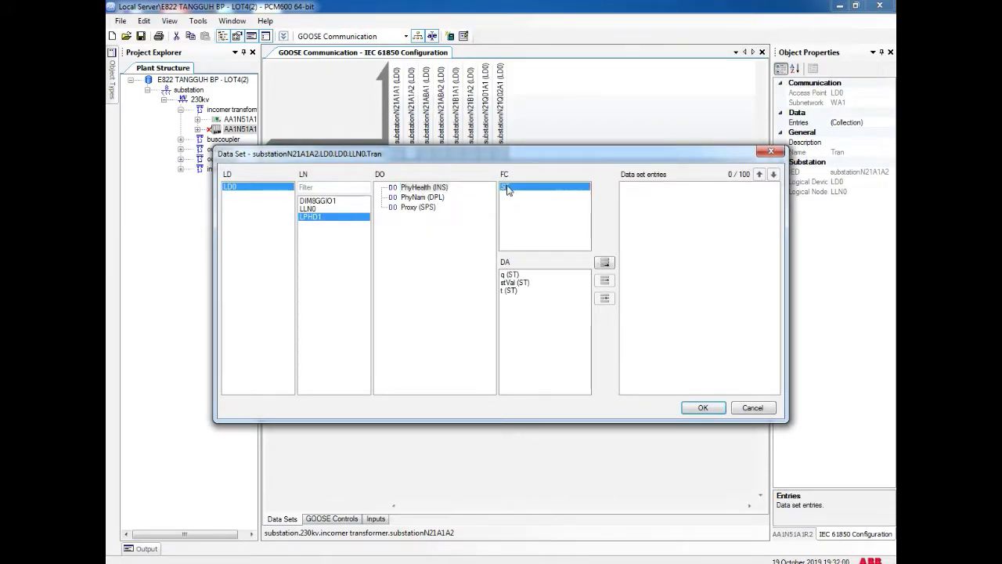
pyautogui.click(605, 262)
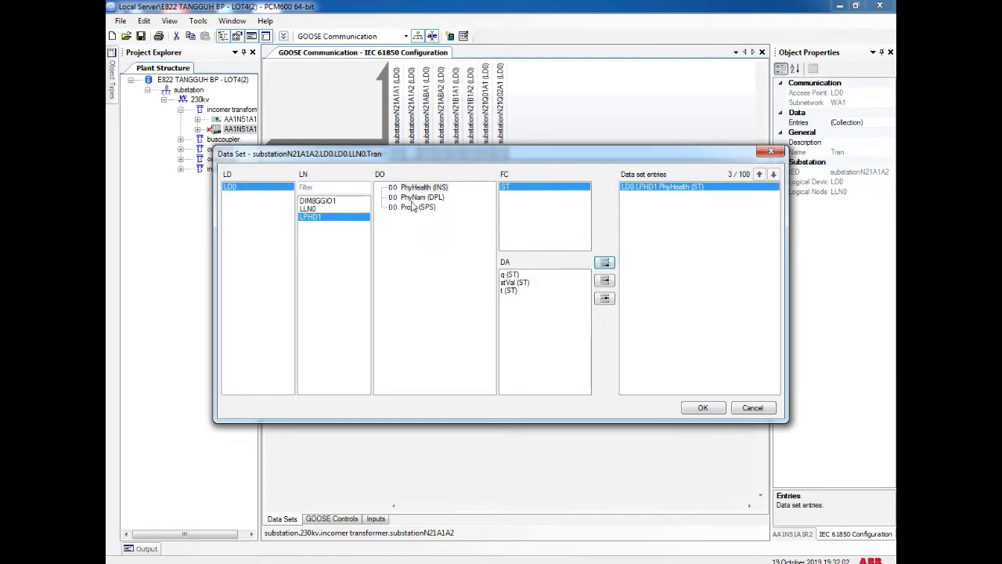
# Add LLN0's Health data object with functional constraint ST to the Tran data set
pyautogui.click(313, 209)
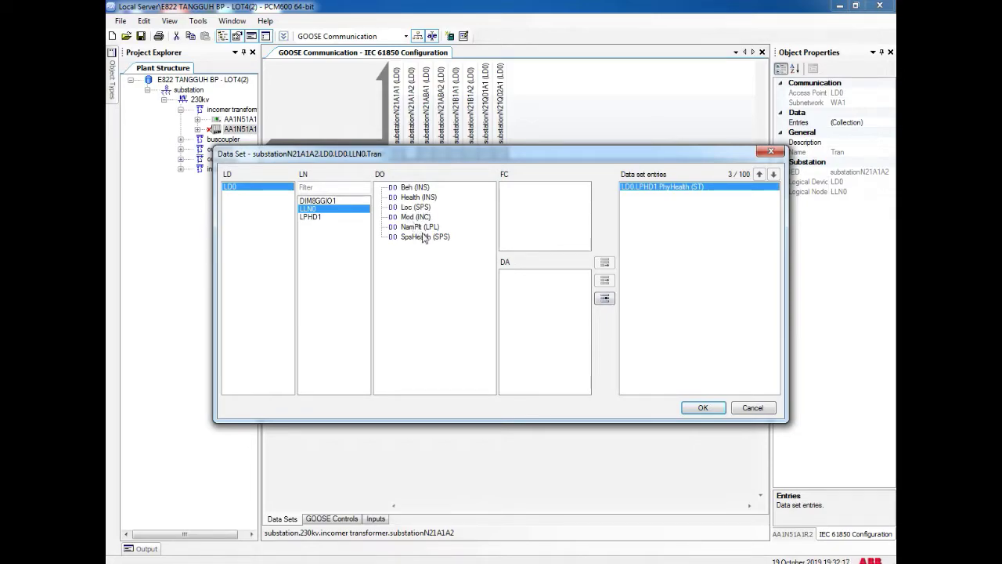
pyautogui.click(429, 198)
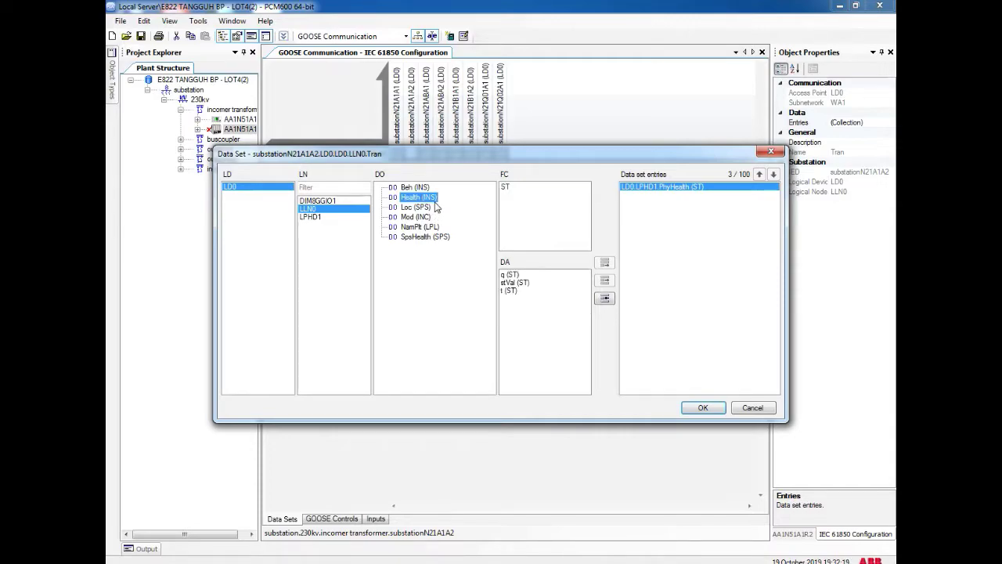
pyautogui.click(504, 189)
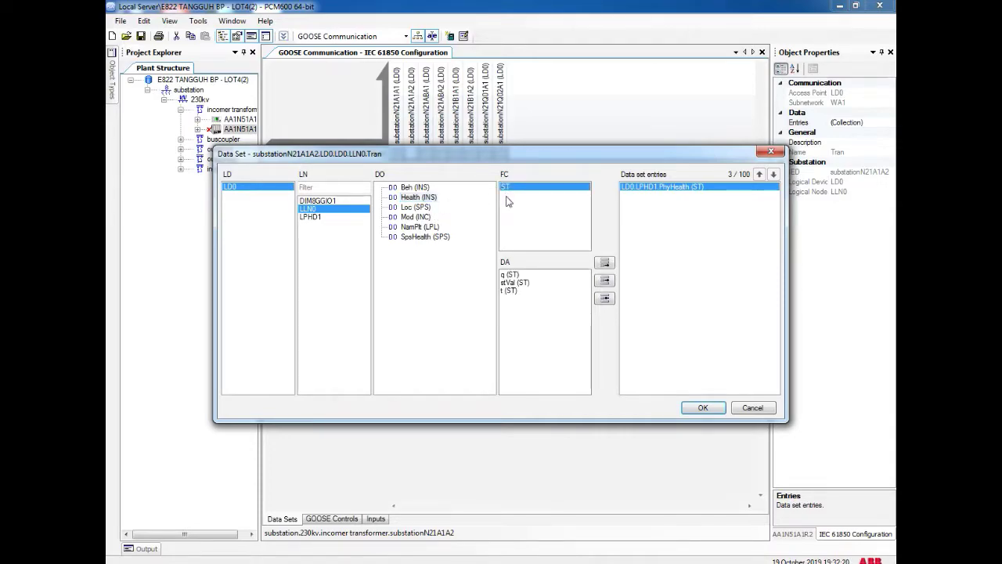
pyautogui.click(605, 262)
# Add the Ind1 and Ind2 data objects of DIM8GGIO1 with functional constraint ST to the Tran data set
pyautogui.click(330, 202)
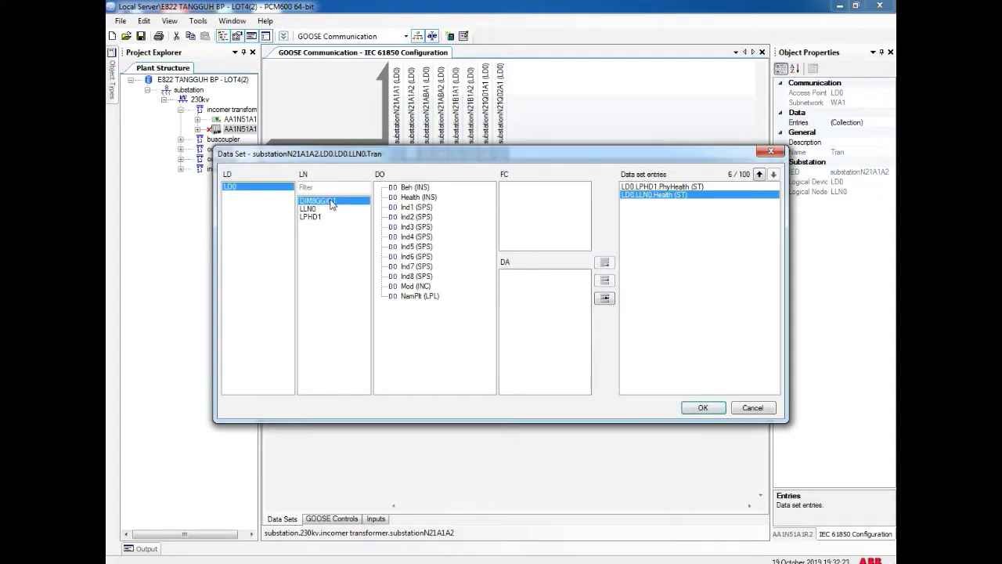
pyautogui.click(423, 208)
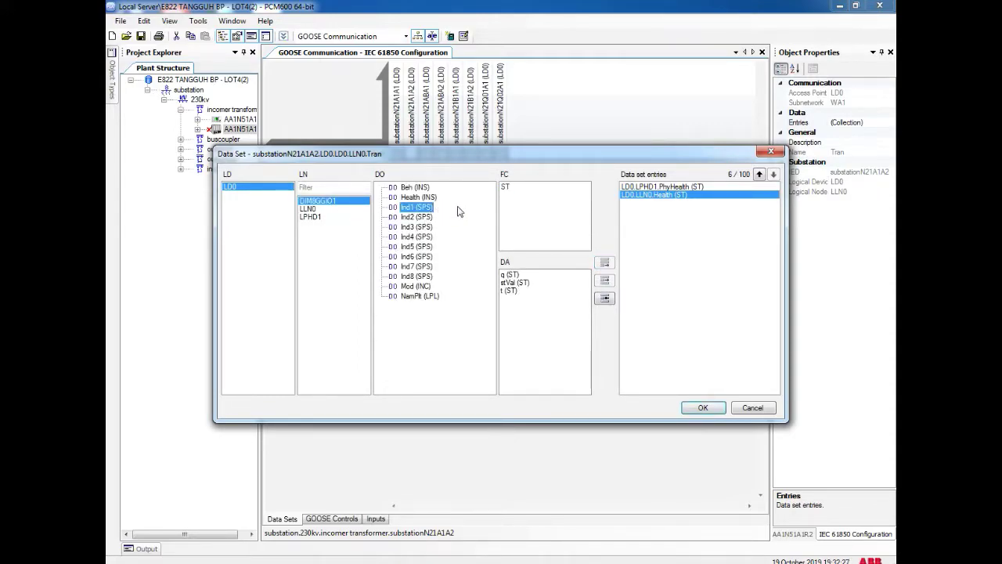
pyautogui.click(510, 190)
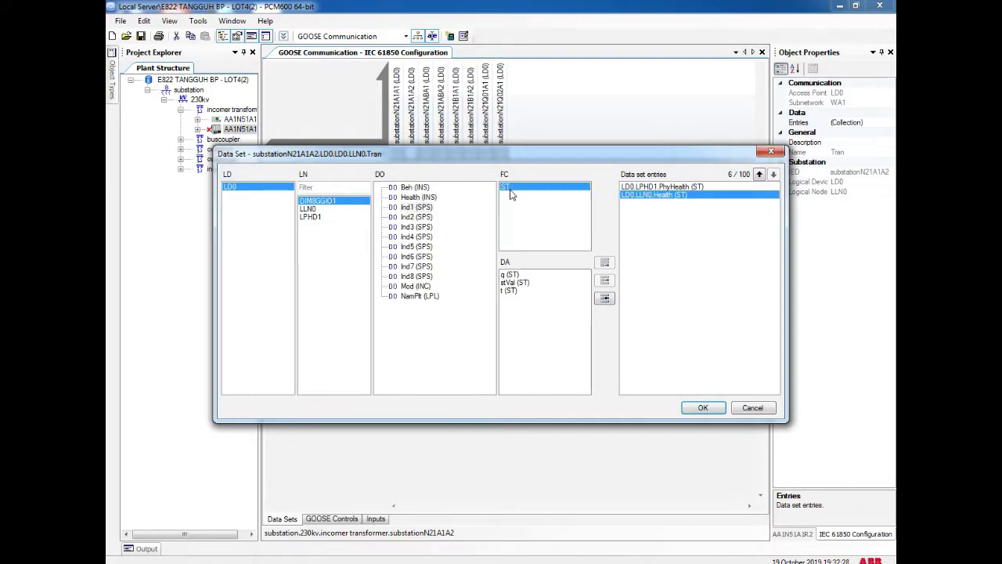
pyautogui.click(604, 262)
pyautogui.click(420, 217)
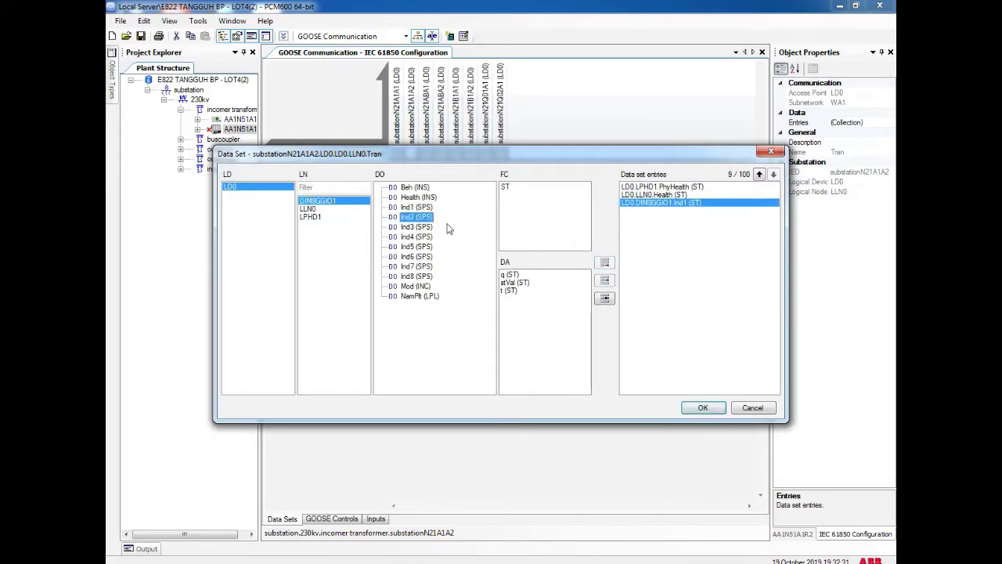
pyautogui.click(506, 187)
pyautogui.click(605, 263)
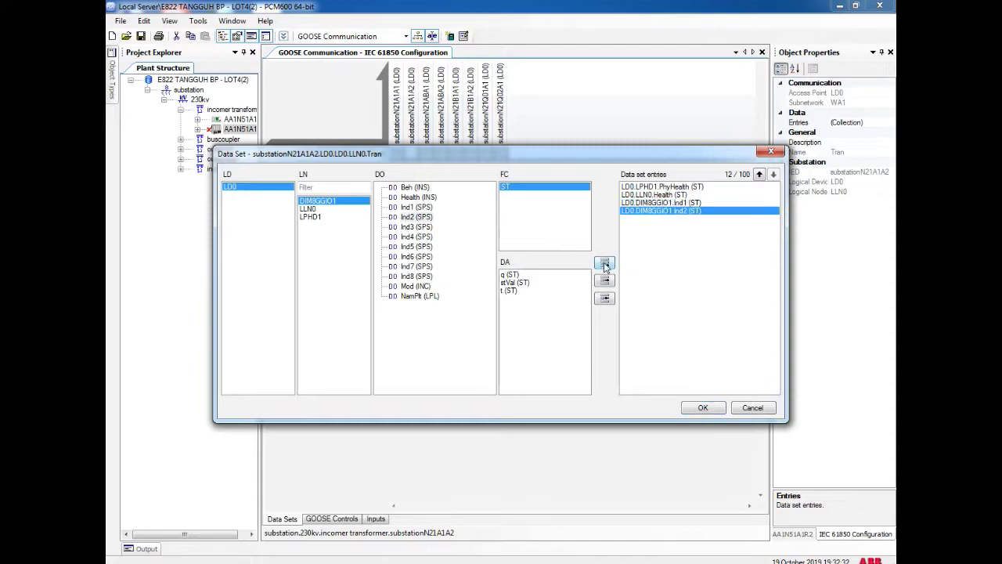
# Add DIM8GGIO1's Ind3 and Ind4 status data (ST) to the Tran data set entries
pyautogui.click(422, 227)
pyautogui.click(505, 188)
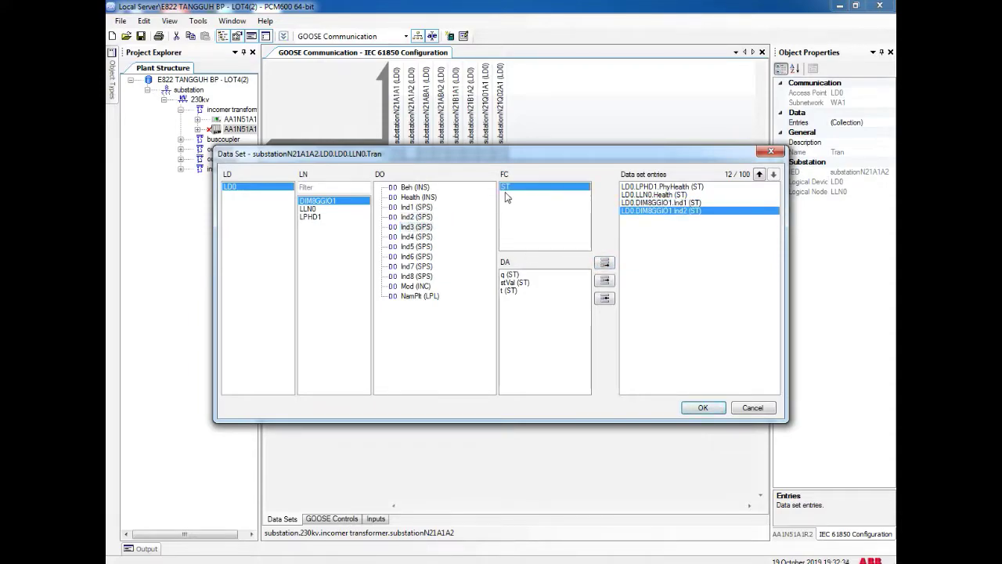
pyautogui.click(604, 263)
pyautogui.click(429, 236)
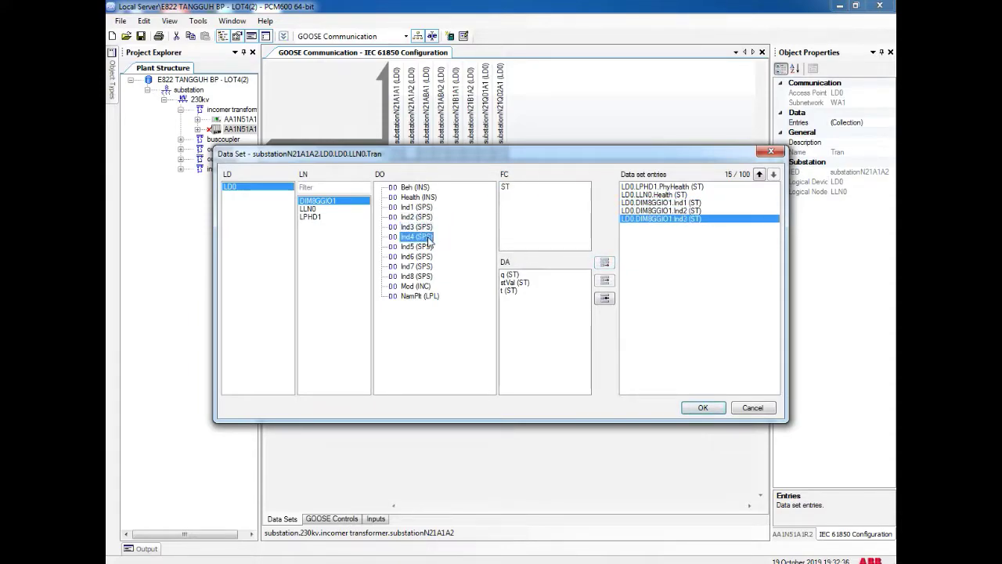
pyautogui.click(504, 190)
pyautogui.click(604, 264)
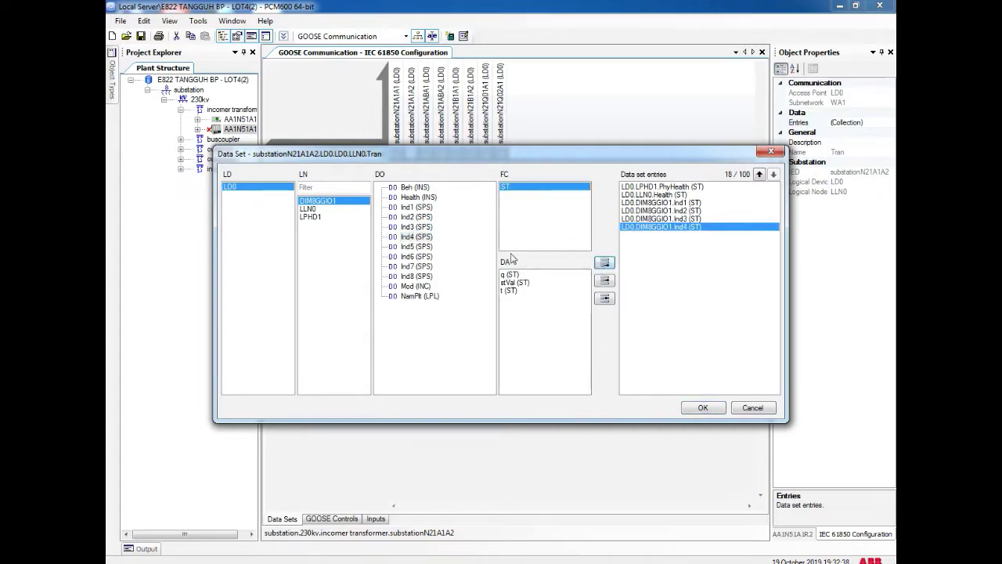
# Add DIM8GGIO1's Ind5 and Ind6 status data (ST) to the Tran data set entries
pyautogui.click(415, 247)
pyautogui.click(505, 188)
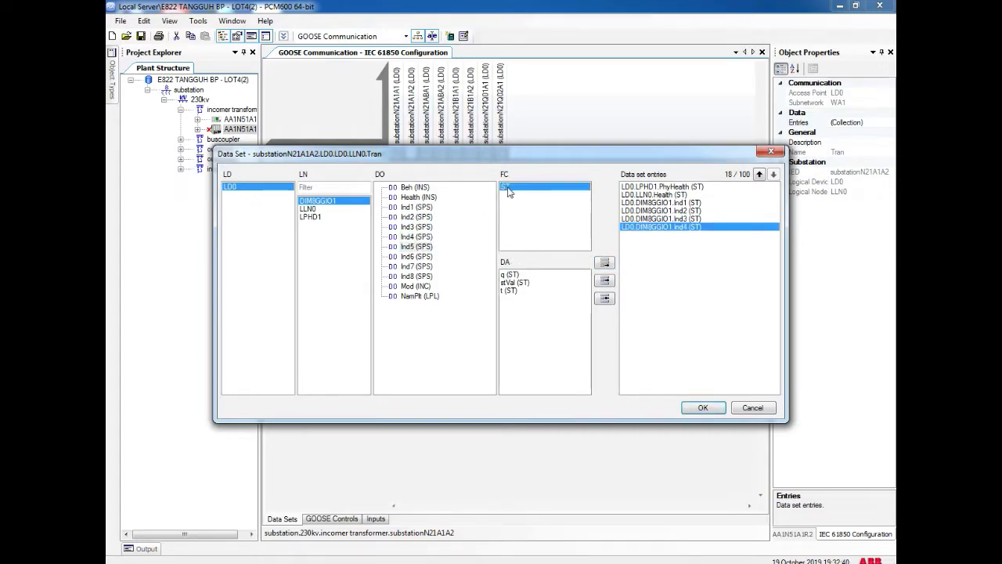
pyautogui.click(604, 262)
pyautogui.click(408, 256)
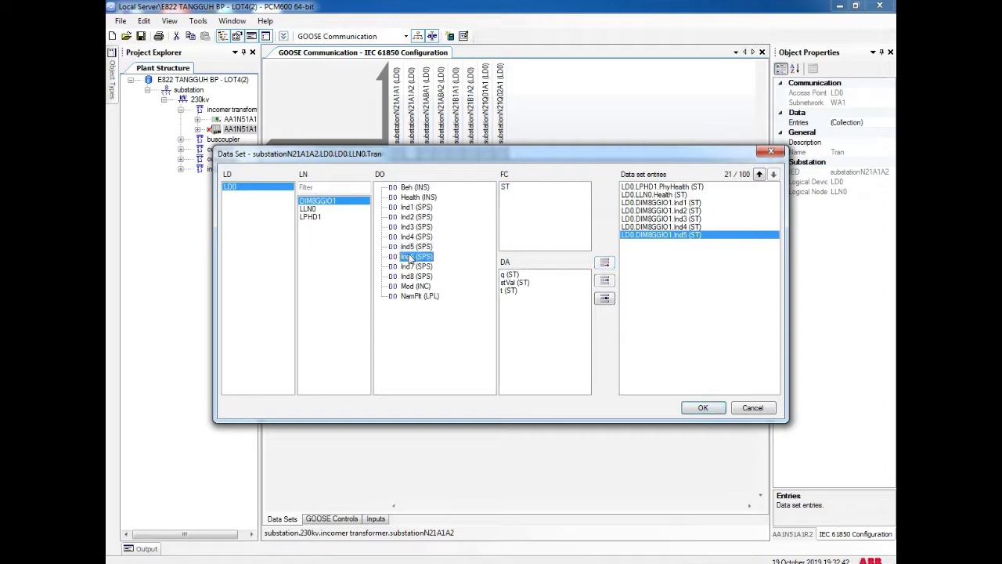
pyautogui.click(507, 188)
pyautogui.click(604, 263)
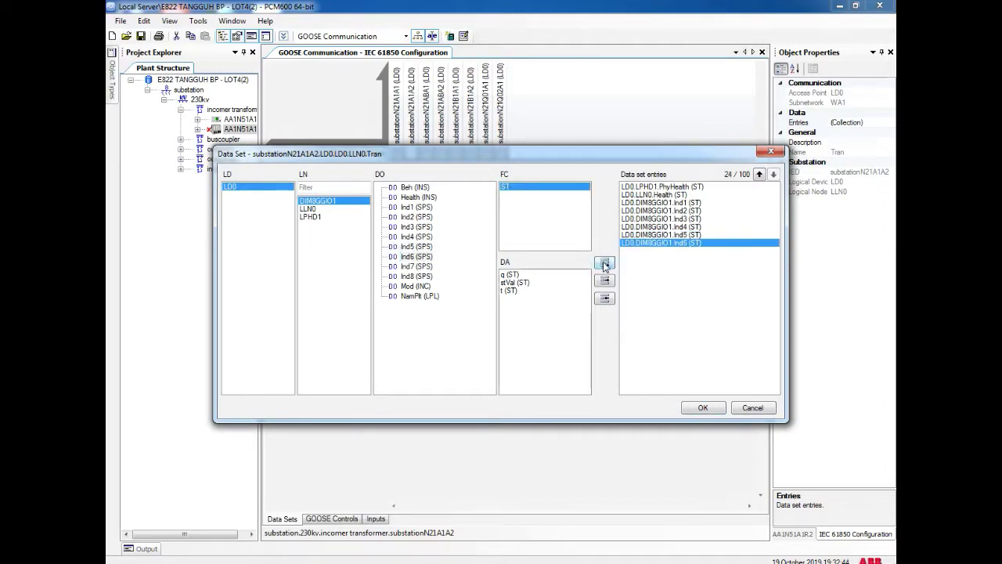
# Add DIM8GGIO1's Ind7 and Ind8 status data (ST) to the Tran data set and accept its entries
pyautogui.click(415, 266)
pyautogui.click(509, 189)
pyautogui.click(605, 262)
pyautogui.click(416, 277)
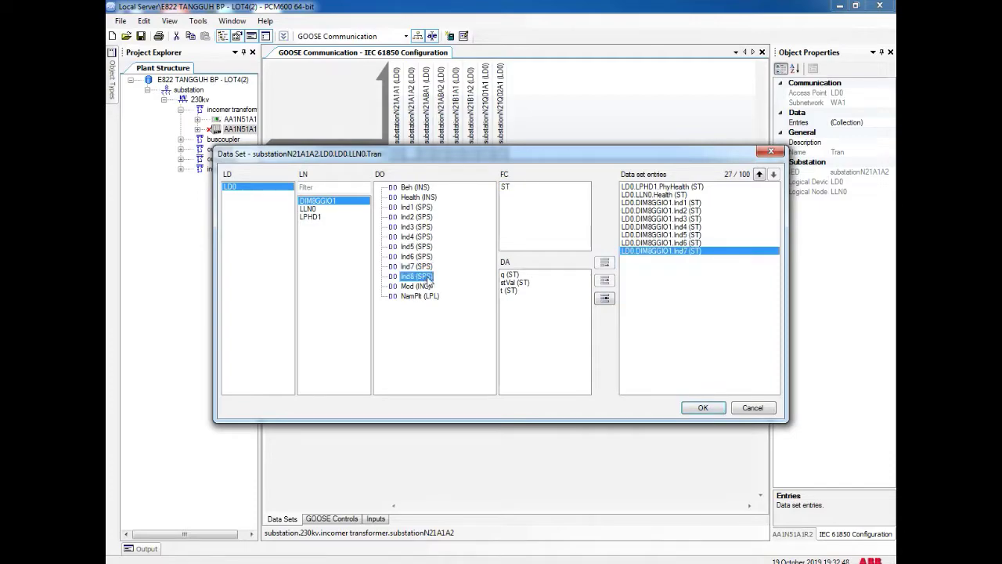
pyautogui.click(508, 189)
pyautogui.click(604, 263)
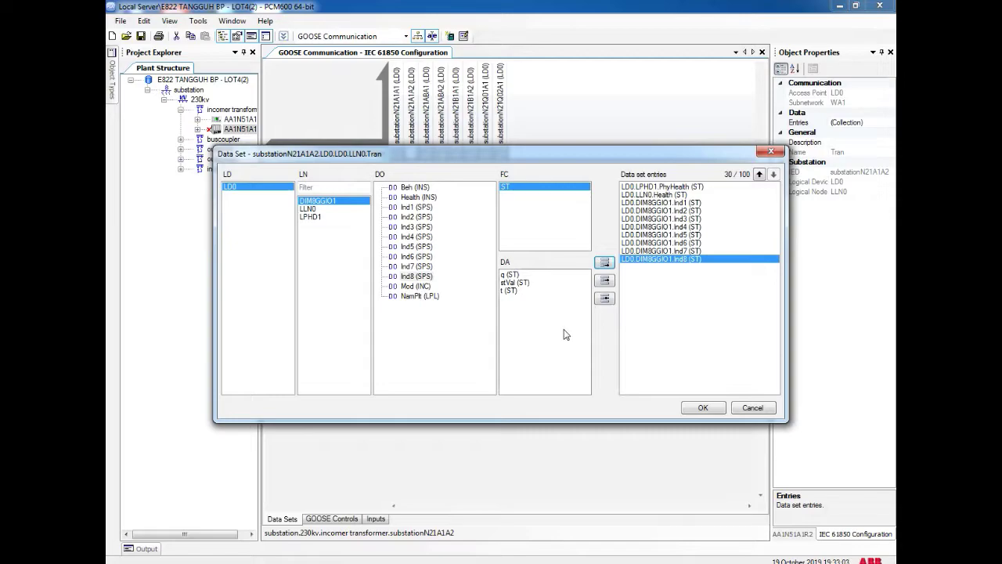
pyautogui.click(704, 409)
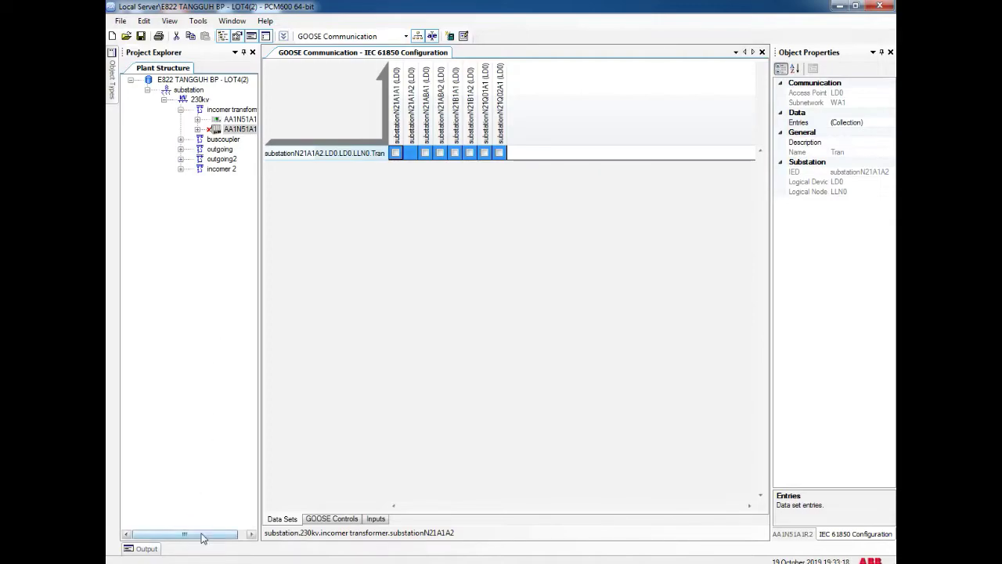
# Create a GOOSE control named Prot under LLN0 of substationN21A1A2, using data set Tran and type GOOSE
pyautogui.moveTo(201, 535); pyautogui.dragTo(254, 546)
pyautogui.click(324, 520)
pyautogui.rightClick(349, 210)
pyautogui.click(379, 256)
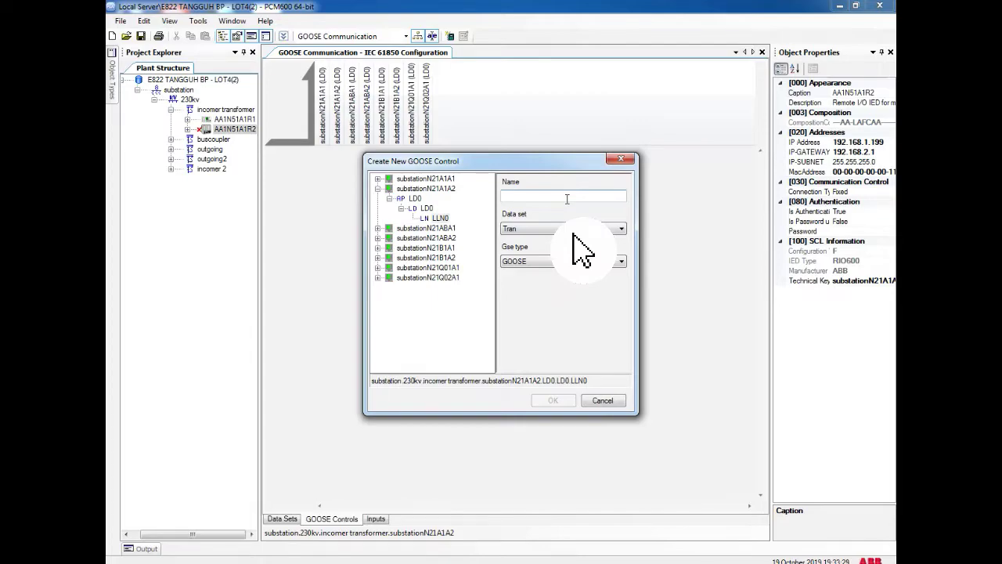
pyautogui.write('Prot')
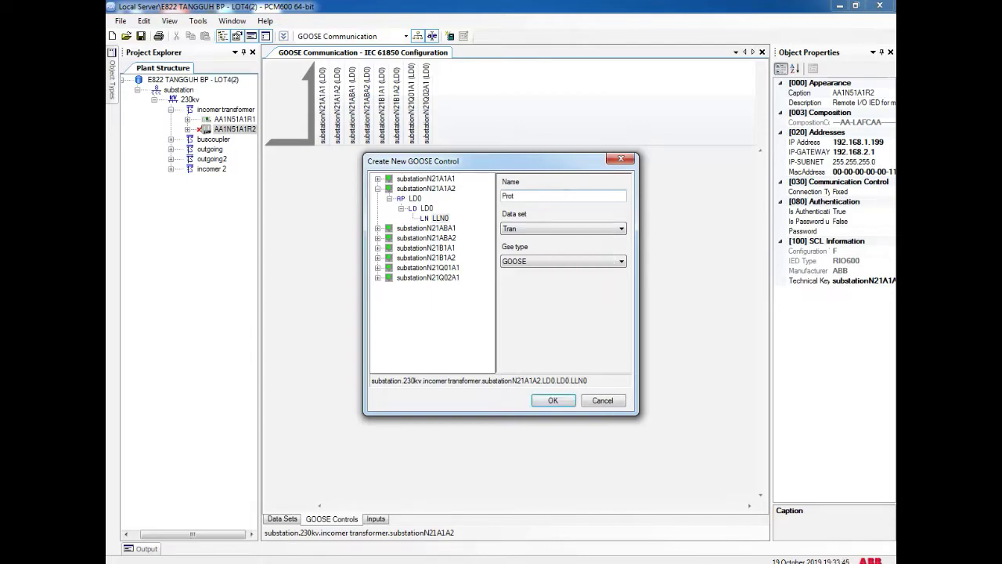
pyautogui.click(564, 402)
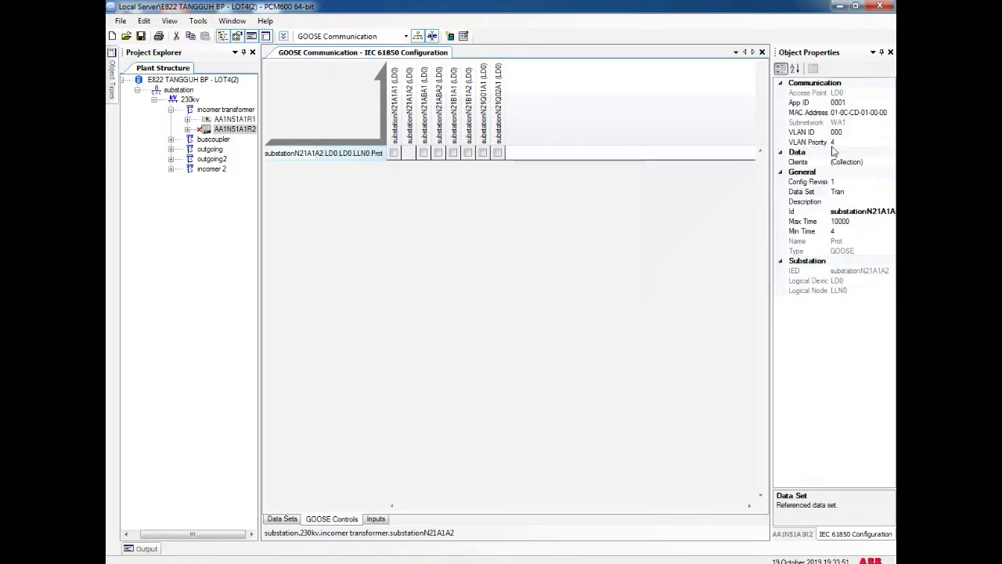
# Set the Prot GOOSE control's VLAN ID to 001
pyautogui.click(893, 113)
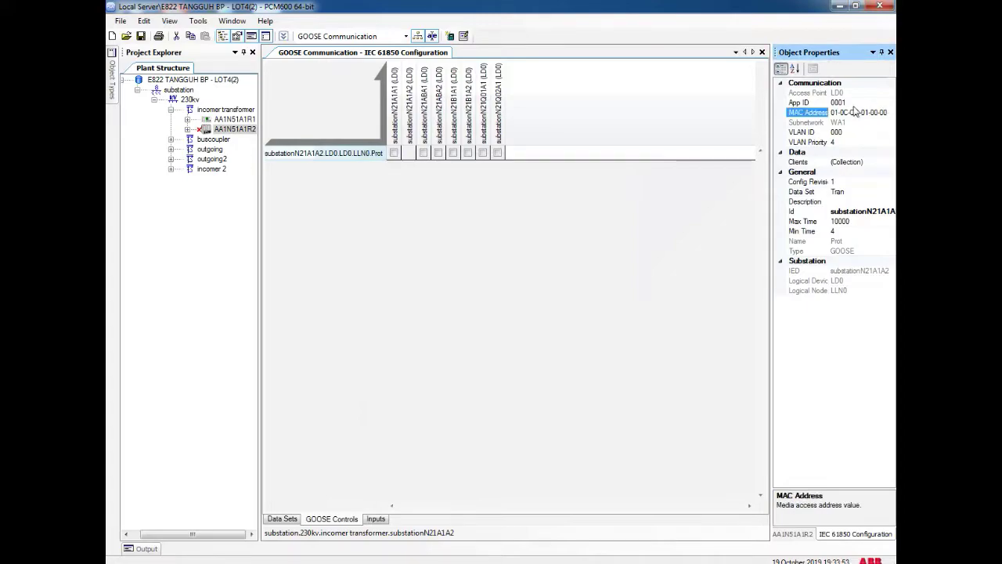
pyautogui.click(857, 131)
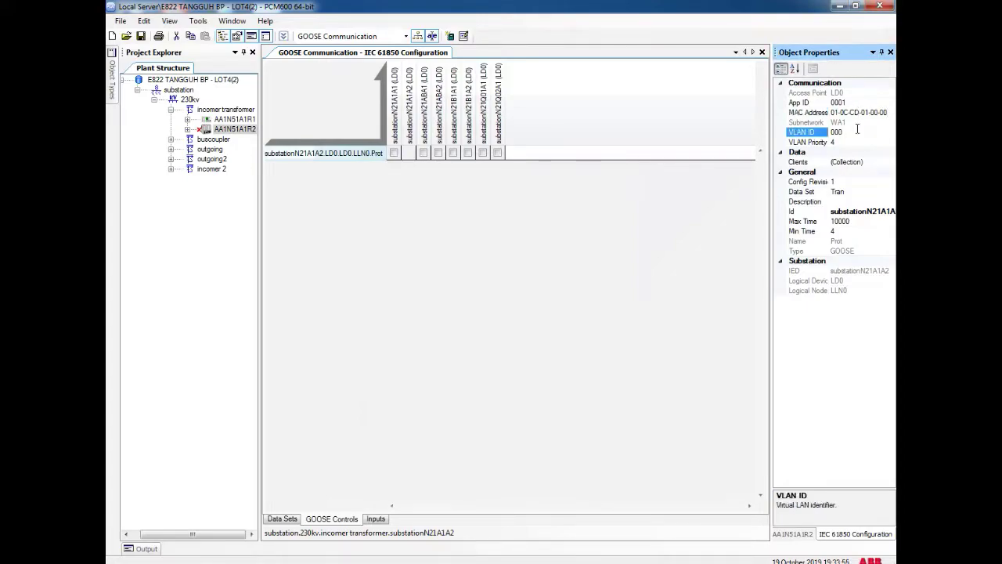
pyautogui.write('1')
pyautogui.click(894, 103)
pyautogui.click(892, 114)
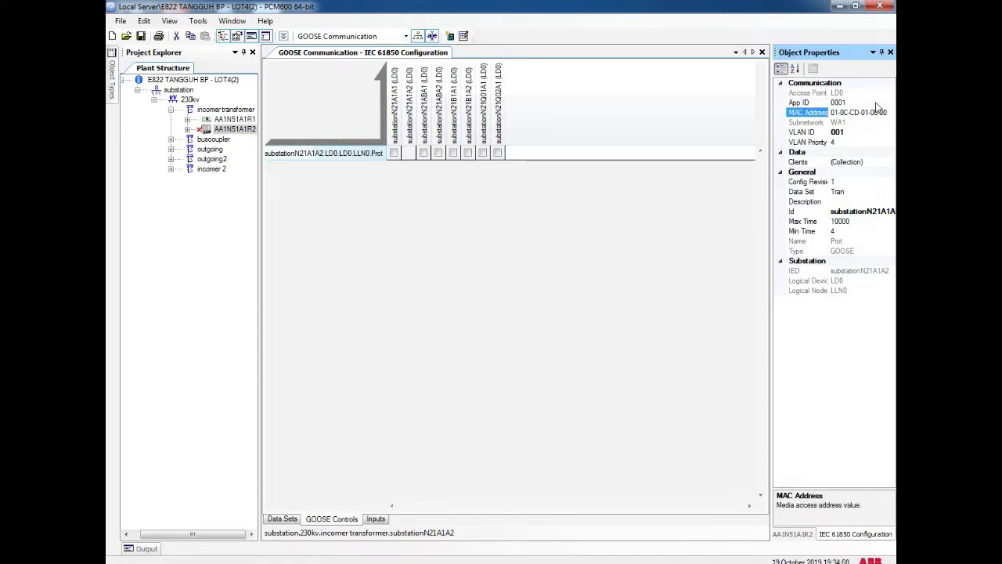
# Set the Prot GOOSE control's MAC address to 01-0C-CD-01-00-AE and its App ID to 0011
pyautogui.click(877, 103)
pyautogui.click(894, 112)
pyautogui.write('AE')
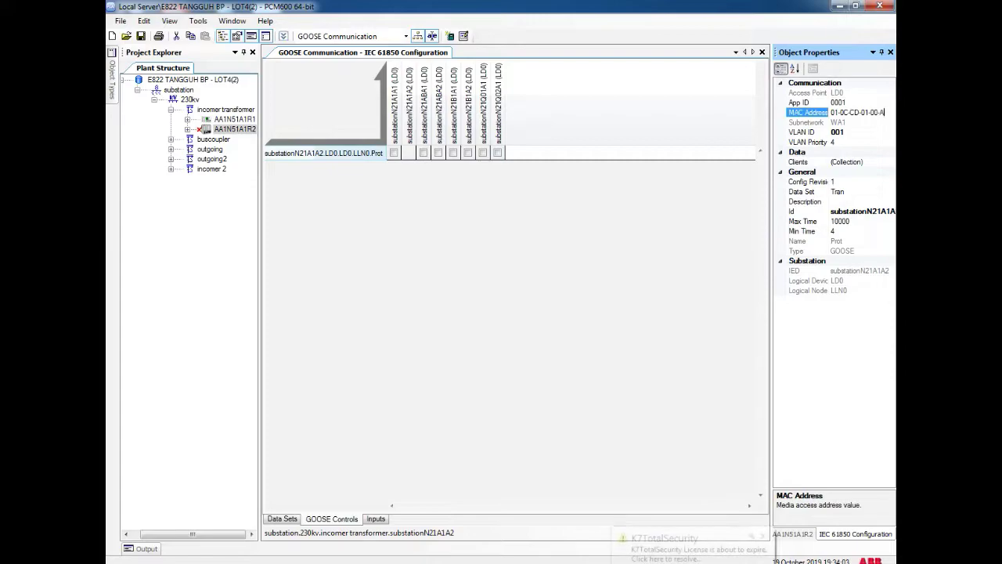
pyautogui.click(867, 102)
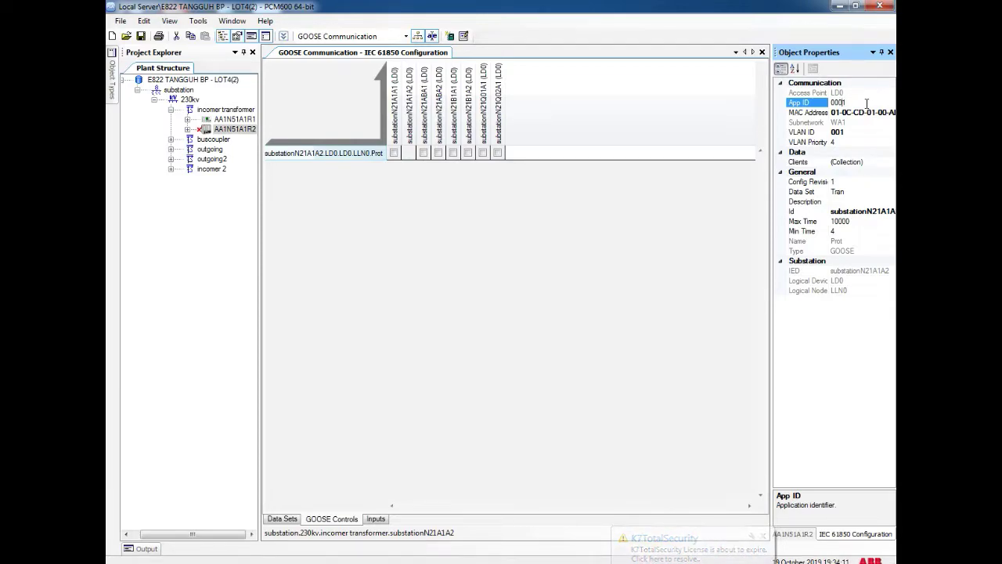
pyautogui.press('BackSpace')
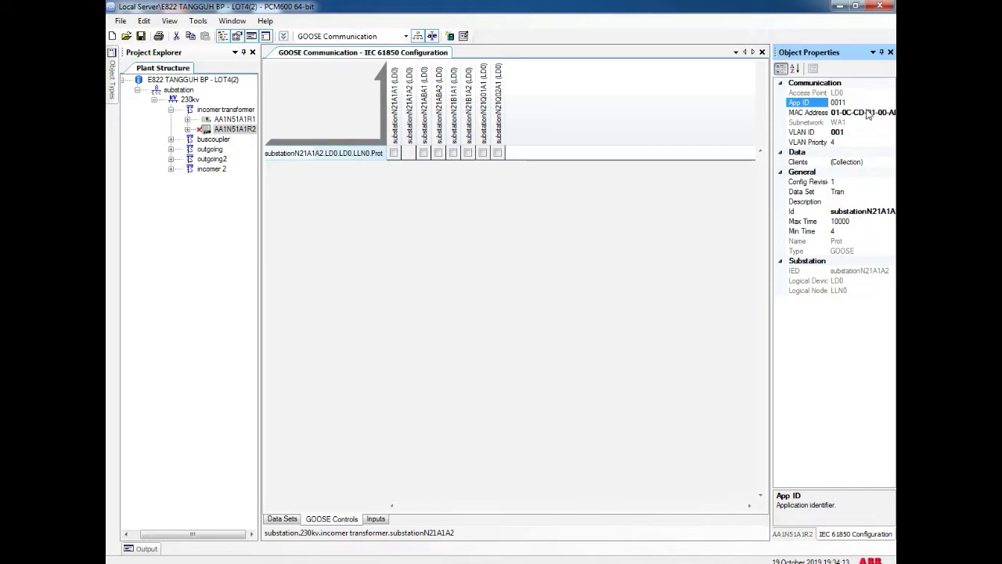
pyautogui.click(866, 123)
pyautogui.click(864, 135)
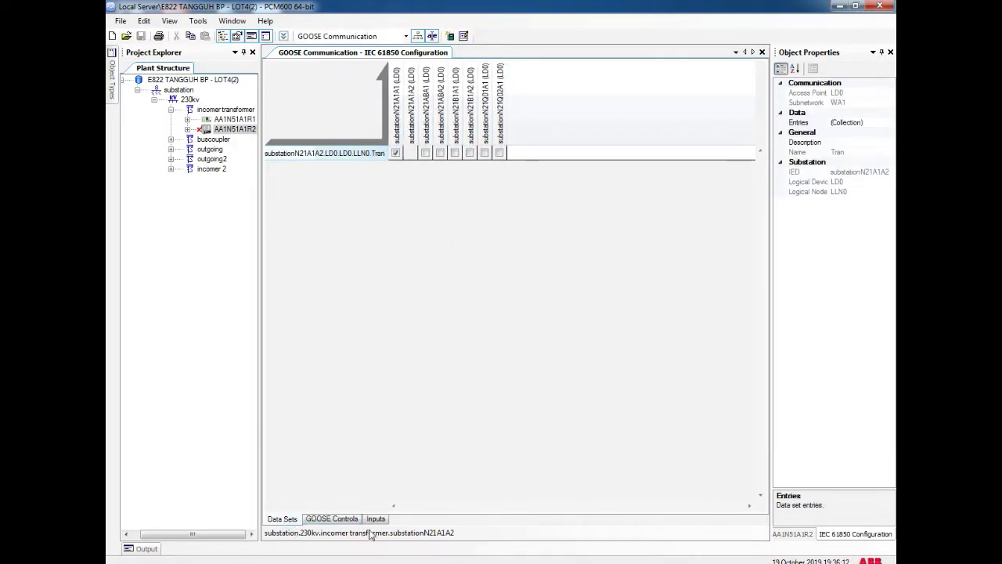
# Close the IEC 61850 configuration and open AA1N51A1R1's application configuration at the I_O RIO600 binary input page
pyautogui.click(762, 52)
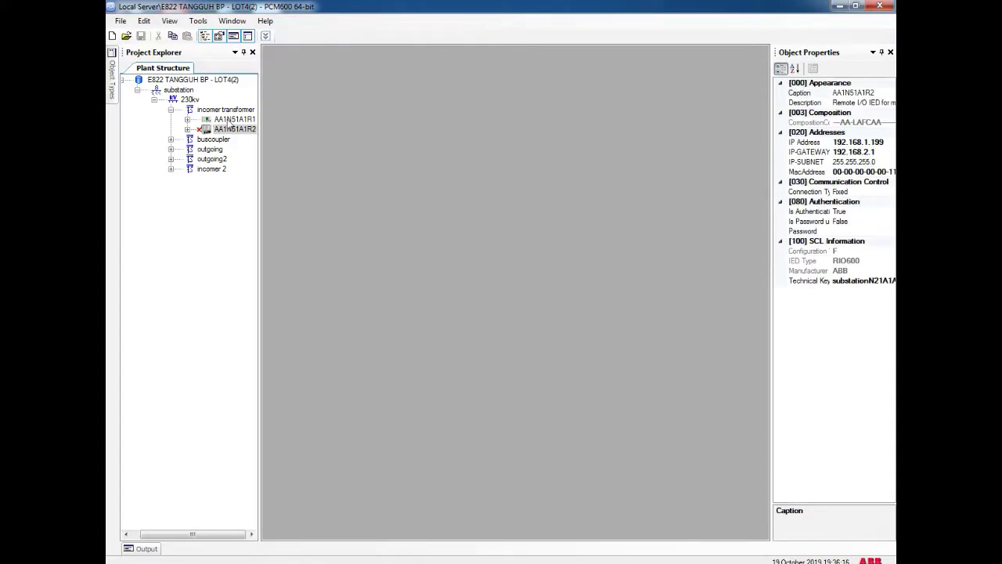
pyautogui.rightClick(227, 122)
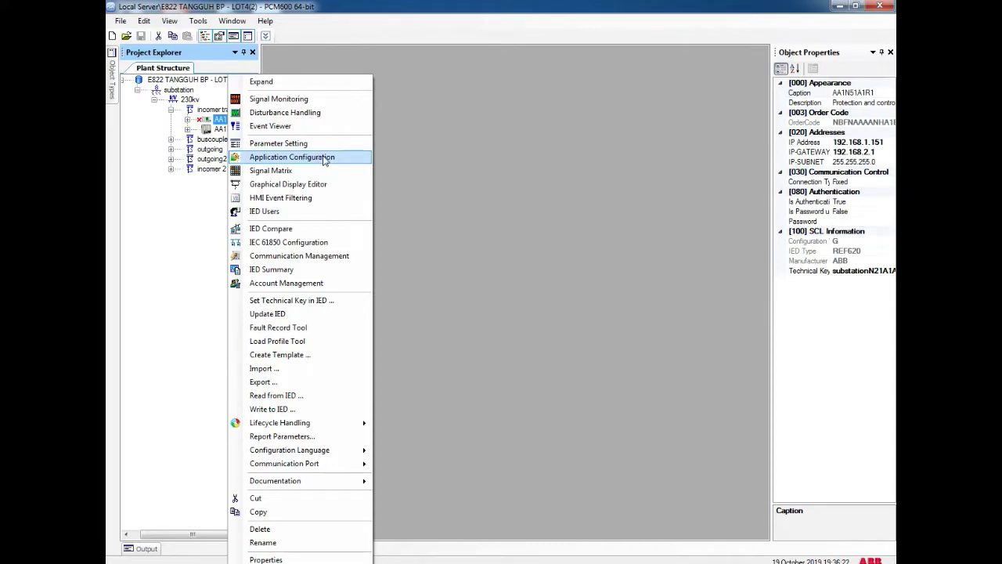
pyautogui.click(340, 159)
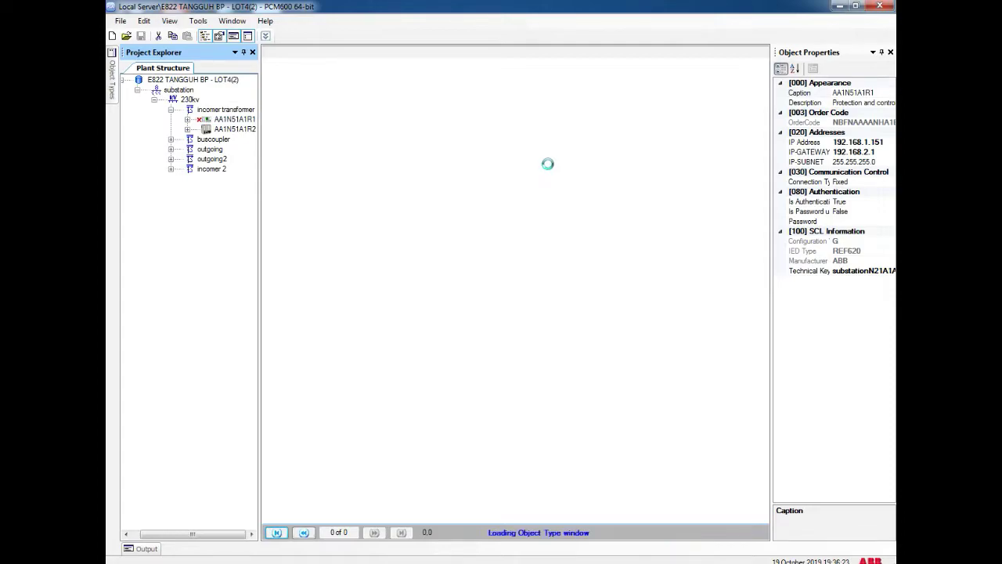
pyautogui.click(340, 518)
pyautogui.scroll(-10, 700, 441)
pyautogui.scroll(-1, 711, 444)
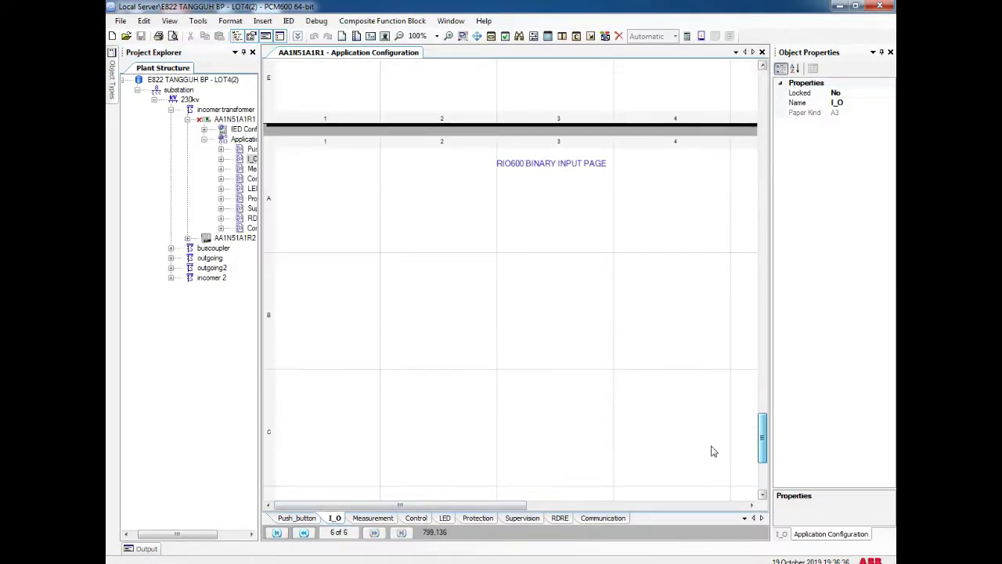
# Insert a Communication GOOSERCV_BIN function block and place it in column 2 of the RIO600 binary input page
pyautogui.click(436, 271)
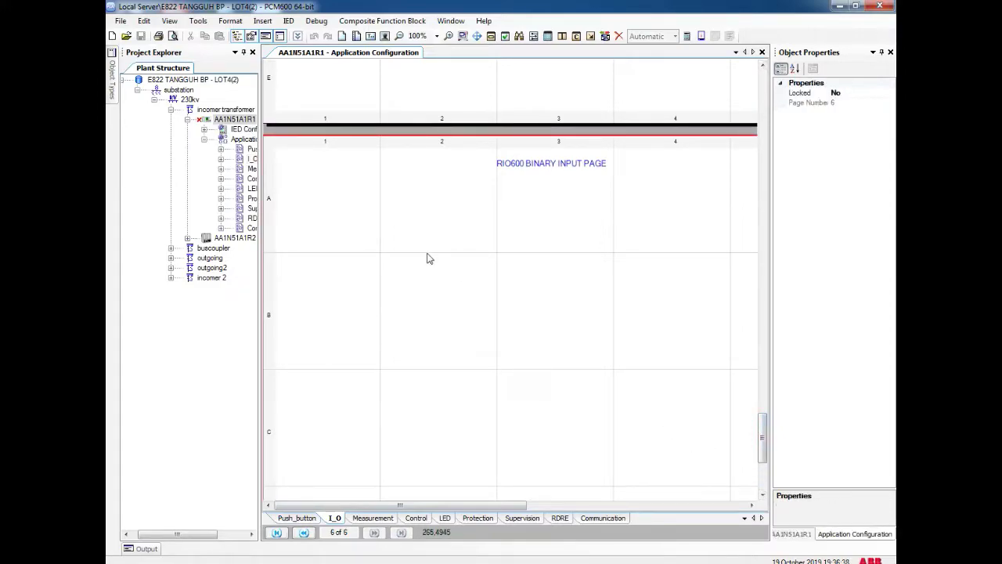
pyautogui.rightClick(429, 258)
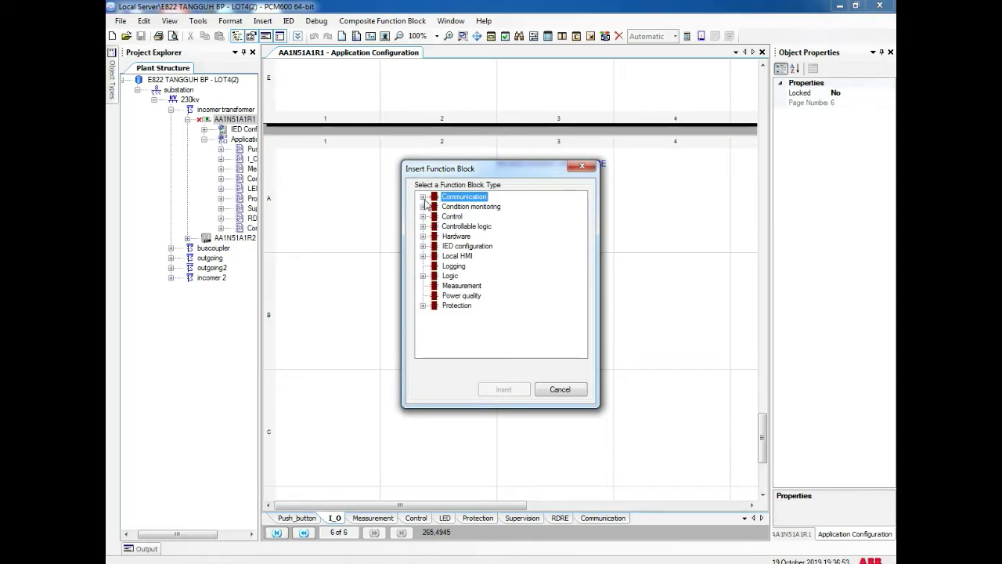
pyautogui.click(422, 198)
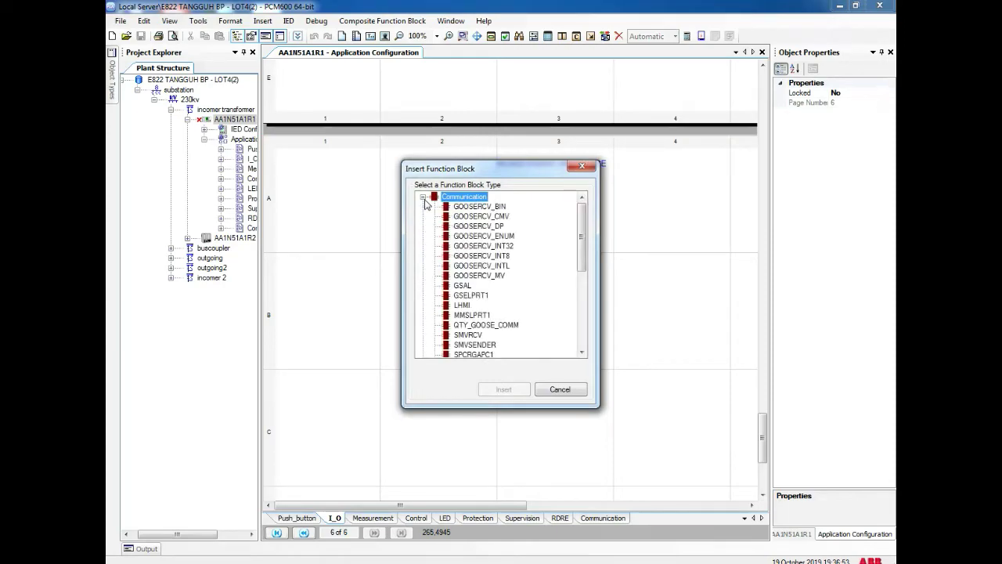
pyautogui.click(478, 208)
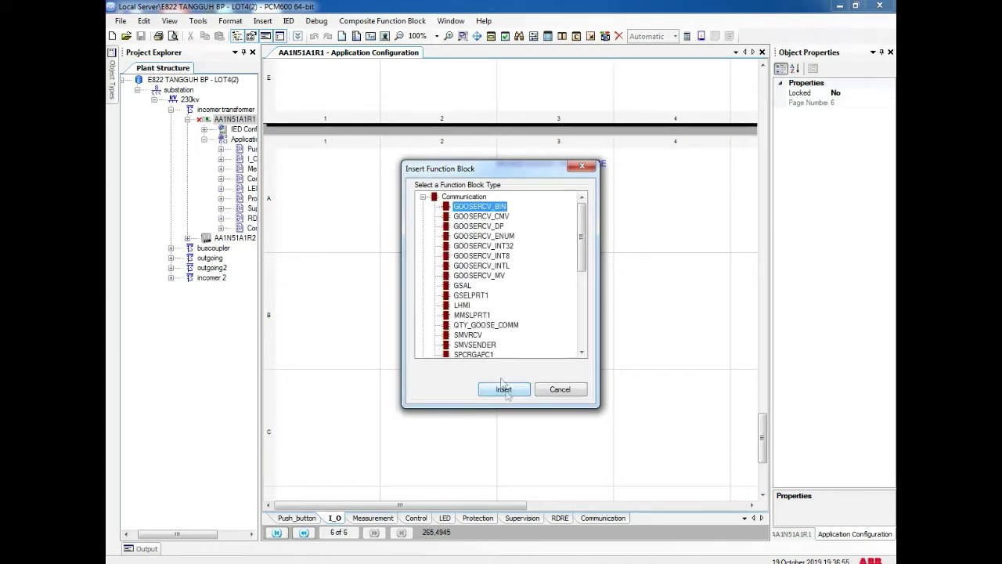
pyautogui.click(506, 390)
pyautogui.click(521, 323)
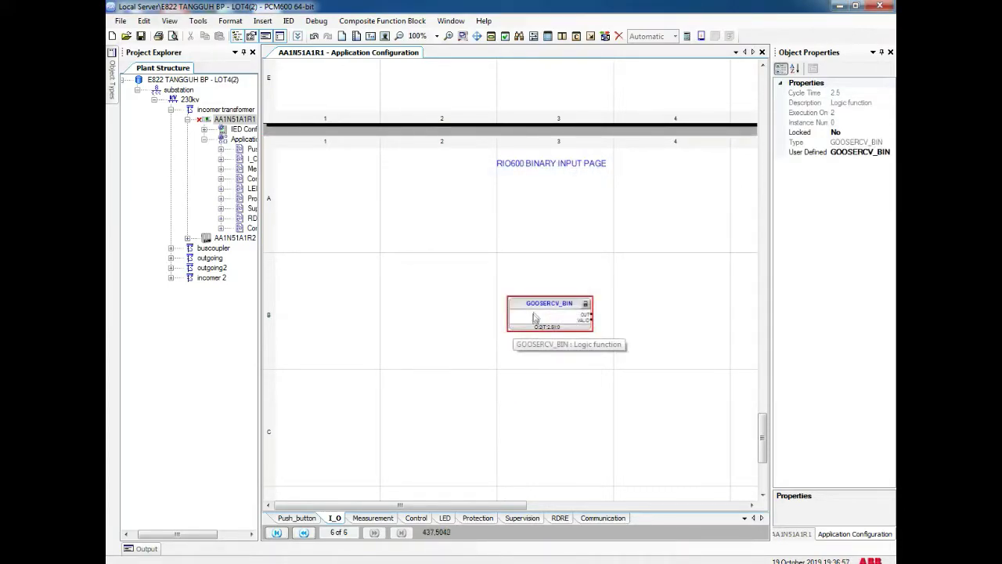
pyautogui.moveTo(533, 318); pyautogui.dragTo(451, 278)
# Insert a second GOOSERCV_BIN function block and assign its instance on the RIO600 binary input page
pyautogui.moveTo(765, 429); pyautogui.dragTo(757, 459)
pyautogui.scroll(1, 666, 329)
pyautogui.rightClick(467, 148)
pyautogui.click(495, 186)
pyautogui.click(493, 386)
pyautogui.click(519, 321)
# Add a third GOOSERCV_BIN block with cycle time 2.5 and instance 2,2, and arrange the three blocks in a column higher on the page
pyautogui.rightClick(448, 223)
pyautogui.click(476, 257)
pyautogui.click(495, 386)
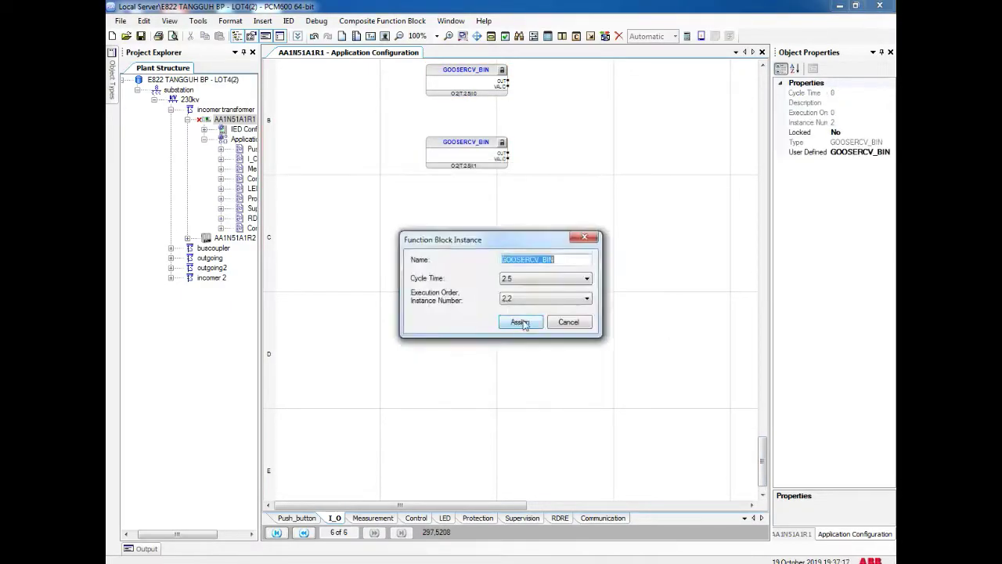
pyautogui.click(520, 328)
pyautogui.scroll(6, 550, 261)
pyautogui.moveTo(474, 191); pyautogui.dragTo(480, 127)
pyautogui.moveTo(487, 265); pyautogui.dragTo(498, 190)
pyautogui.moveTo(475, 344); pyautogui.dragTo(482, 249)
# Insert the fourth and fifth GOOSERCV_BIN blocks and line them up beneath the first three
pyautogui.scroll(-4, 479, 258)
pyautogui.rightClick(470, 230)
pyautogui.click(509, 264)
pyautogui.click(515, 391)
pyautogui.click(520, 325)
pyautogui.rightClick(494, 333)
pyautogui.click(501, 388)
pyautogui.click(527, 326)
pyautogui.scroll(3, 501, 337)
pyautogui.moveTo(493, 391); pyautogui.dragTo(475, 358)
# Insert the sixth and seventh GOOSERCV_BIN blocks and space them out in the same column
pyautogui.click(424, 198)
pyautogui.click(480, 207)
pyautogui.click(503, 389)
pyautogui.rightClick(470, 376)
pyautogui.click(424, 198)
pyautogui.click(480, 206)
pyautogui.click(504, 389)
pyautogui.click(474, 394)
pyautogui.scroll(3, 498, 179)
pyautogui.scroll(-4, 497, 179)
pyautogui.click(478, 434)
pyautogui.scroll(5, 479, 433)
pyautogui.click(487, 200)
pyautogui.click(492, 263)
pyautogui.scroll(-2, 492, 314)
pyautogui.click(492, 453)
pyautogui.scroll(2, 487, 313)
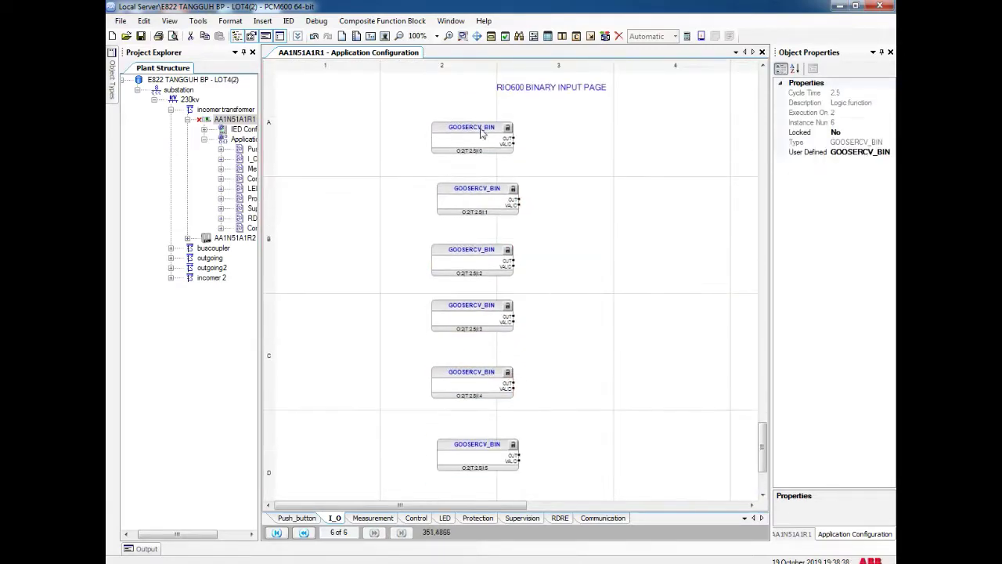
# Insert the eighth GOOSERCV_BIN block at the lower end of the column
pyautogui.scroll(-3, 479, 313)
pyautogui.rightClick(468, 435)
pyautogui.click(506, 468)
pyautogui.click(424, 197)
pyautogui.click(479, 207)
pyautogui.click(515, 394)
pyautogui.moveTo(339, 308); pyautogui.dragTo(473, 444)
pyautogui.click(573, 408)
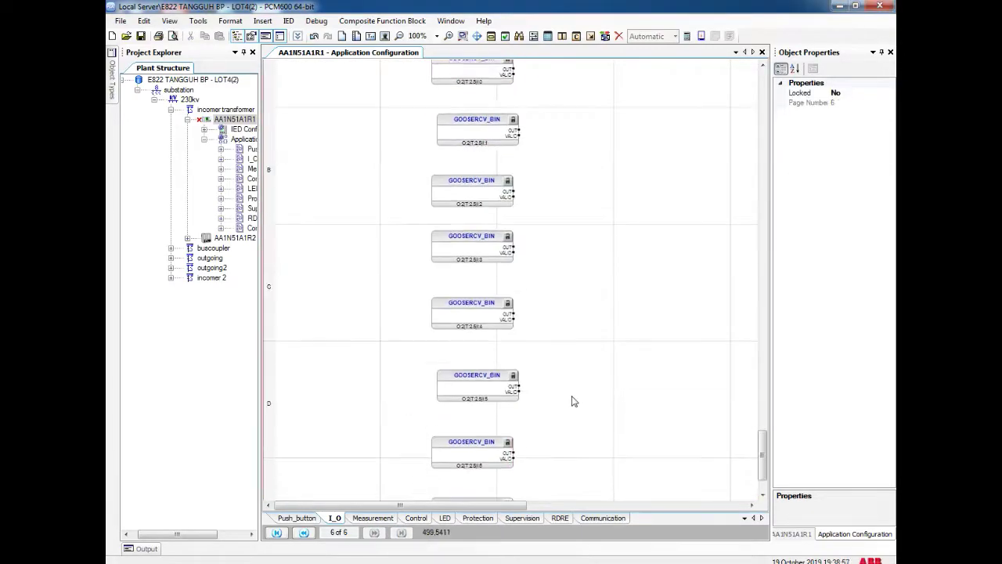
# Insert an output variable with the default name Var_1 and place it beside the first GOOSERCV_BIN block
pyautogui.scroll(2, 497, 256)
pyautogui.moveTo(495, 506); pyautogui.dragTo(537, 509)
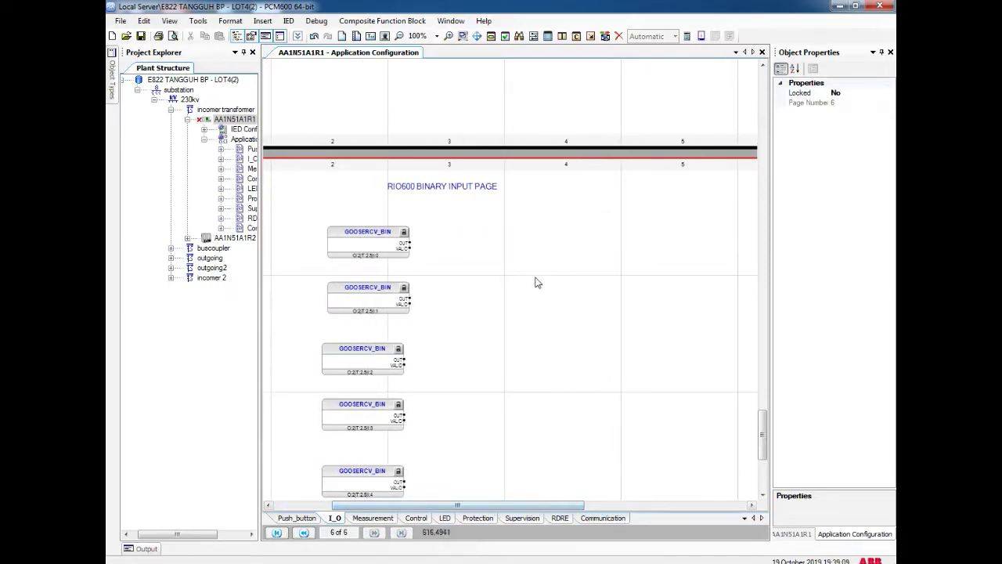
pyautogui.rightClick(465, 226)
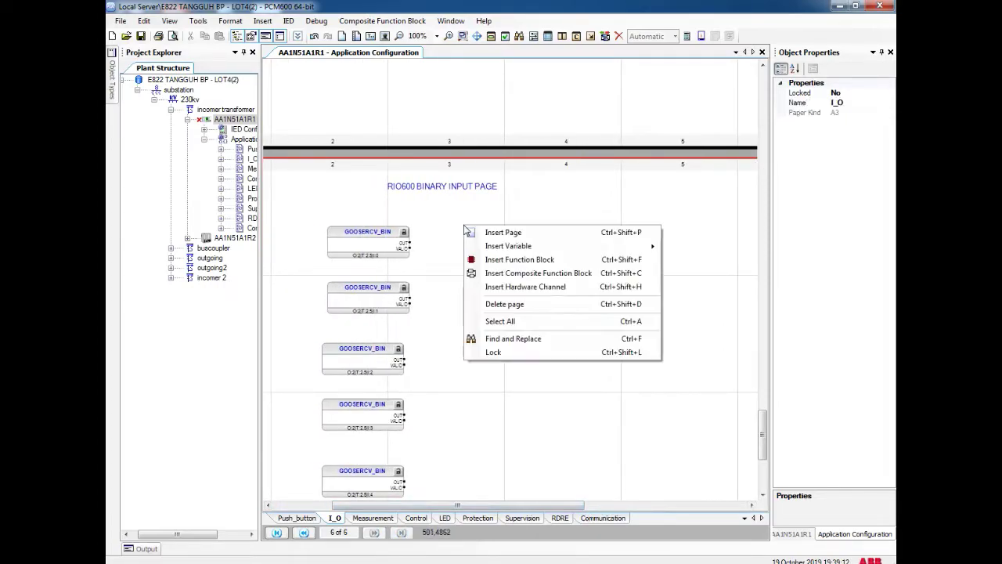
pyautogui.moveTo(626, 246)
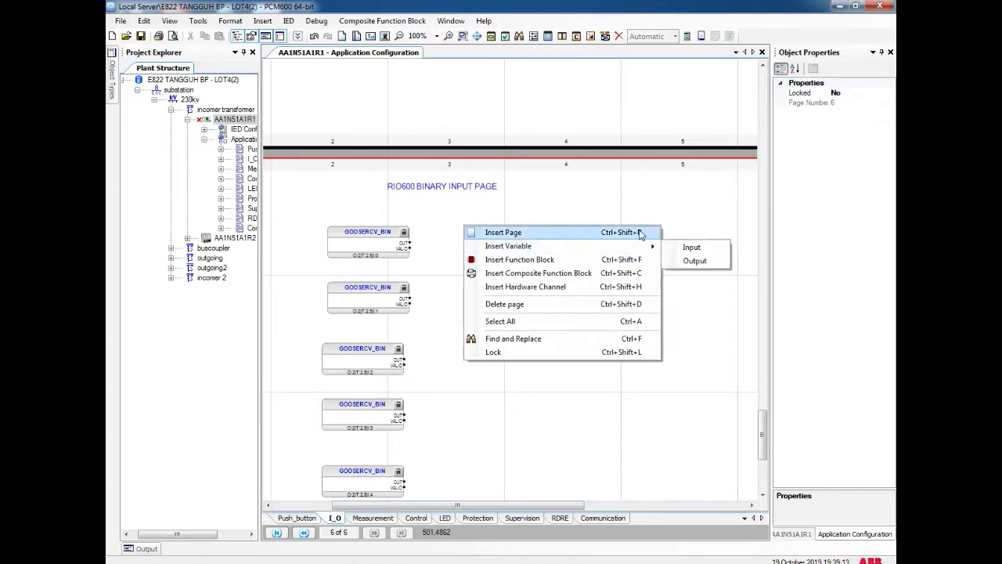
pyautogui.click(696, 260)
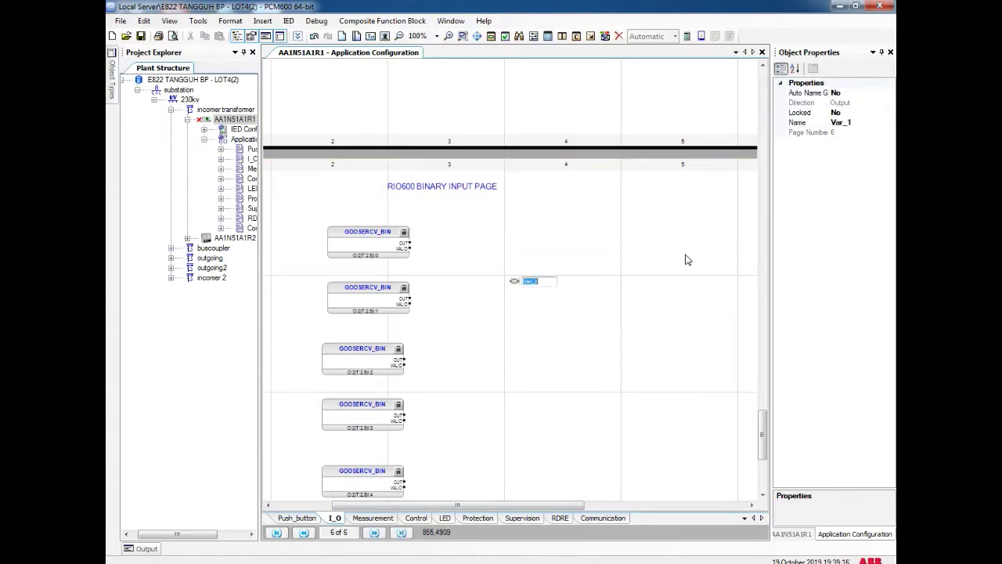
pyautogui.click(561, 263)
pyautogui.click(512, 281)
pyautogui.moveTo(514, 284); pyautogui.dragTo(483, 247)
pyautogui.click(487, 240)
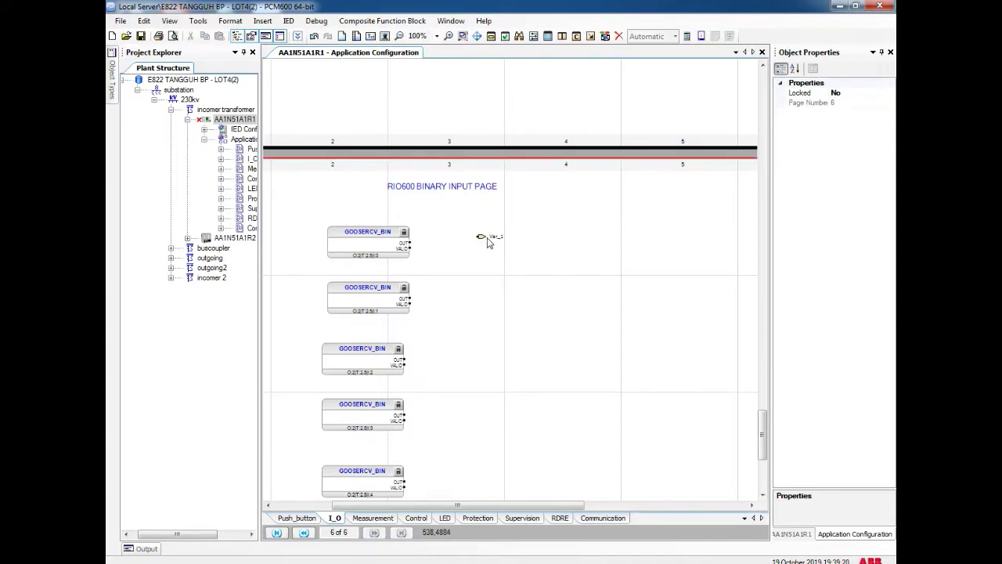
# Copy the Var_1 output variable and place the pasted copy directly beneath it, beside the first GOOSERCV_BIN block
pyautogui.hotkey('ctrl', 'v')
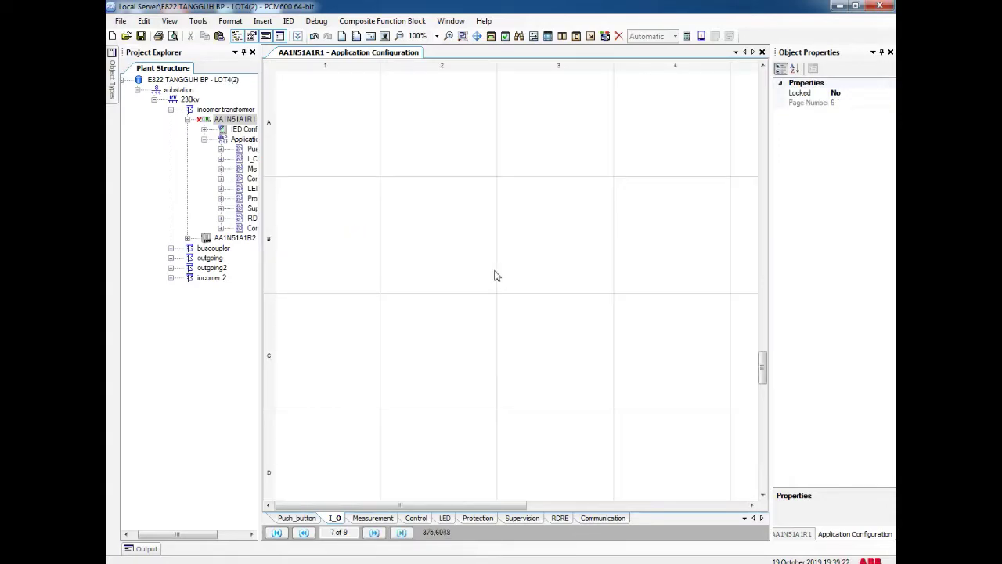
pyautogui.hotkey('ctrl', 'z')
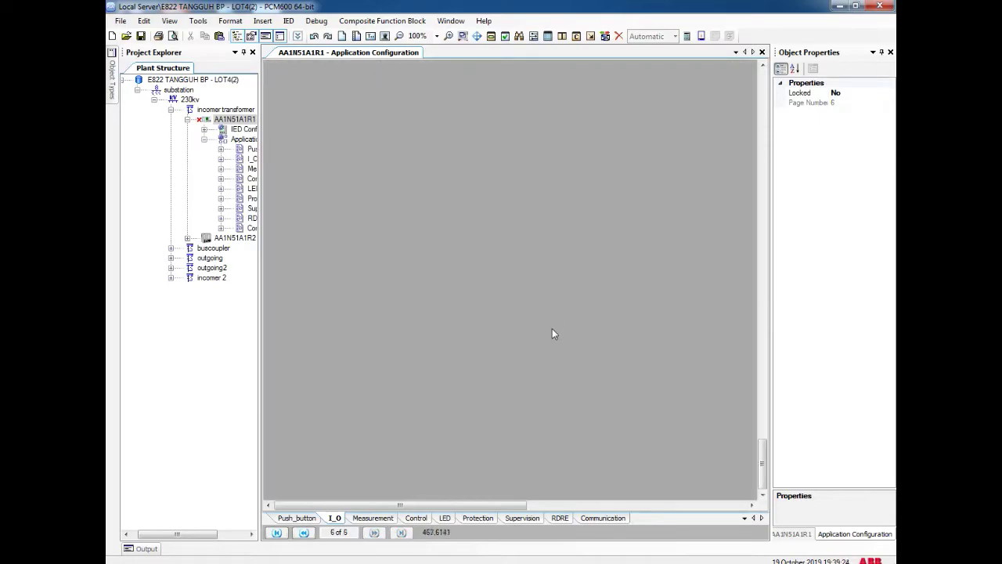
pyautogui.scroll(5, 553, 332)
pyautogui.click(591, 248)
pyautogui.rightClick(591, 248)
pyautogui.click(605, 270)
pyautogui.click(583, 267)
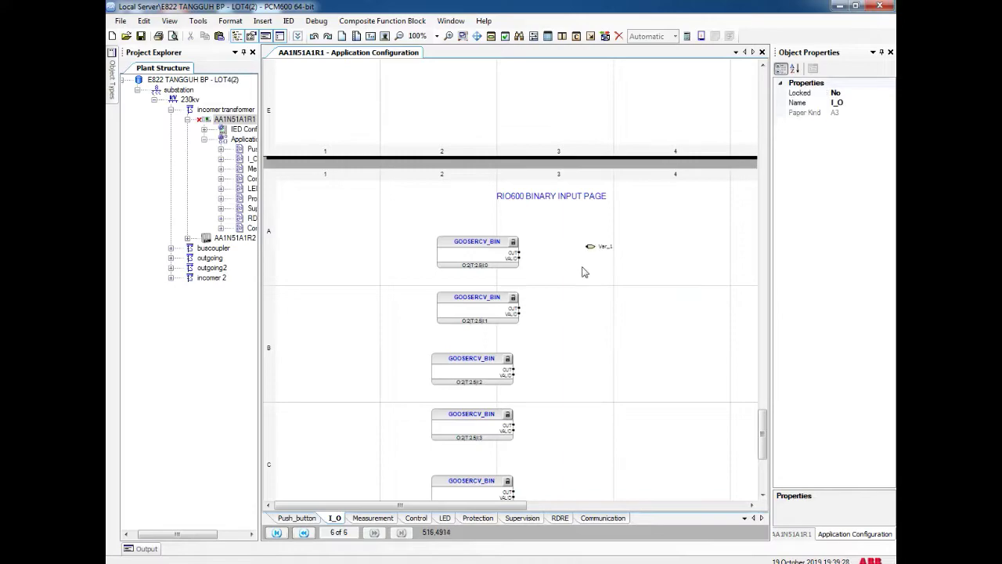
pyautogui.rightClick(582, 272)
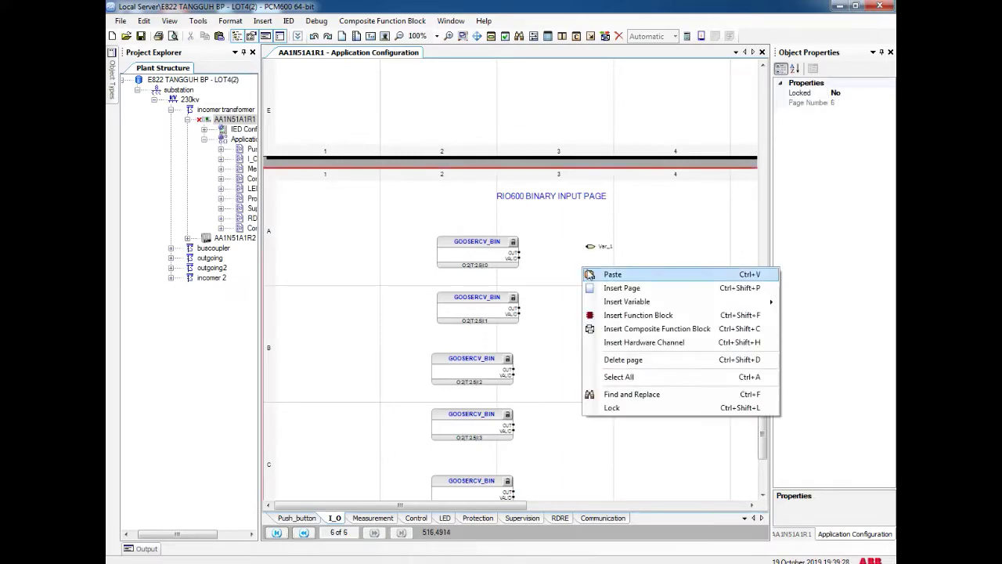
pyautogui.click(643, 275)
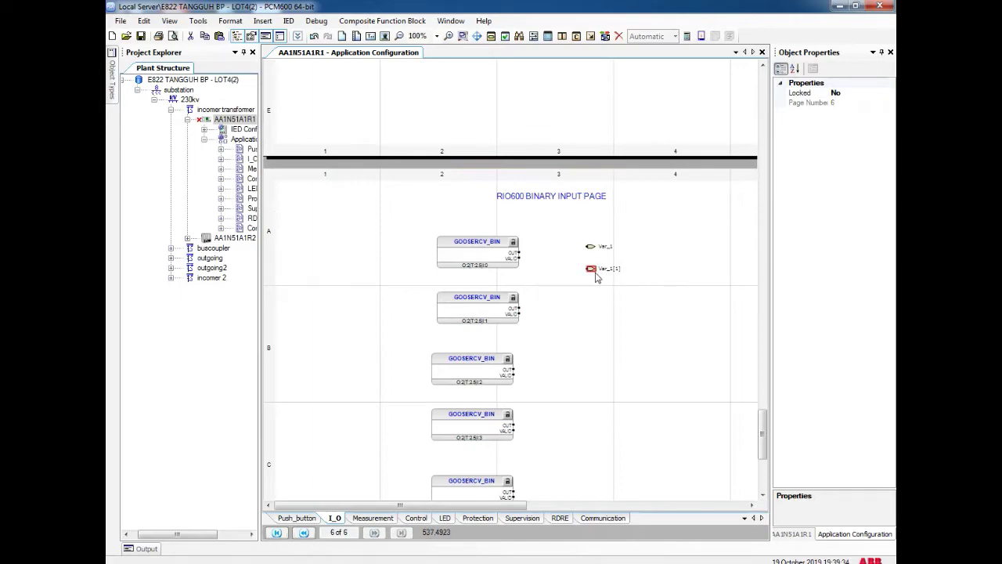
pyautogui.moveTo(593, 272); pyautogui.dragTo(592, 262)
pyautogui.click(594, 284)
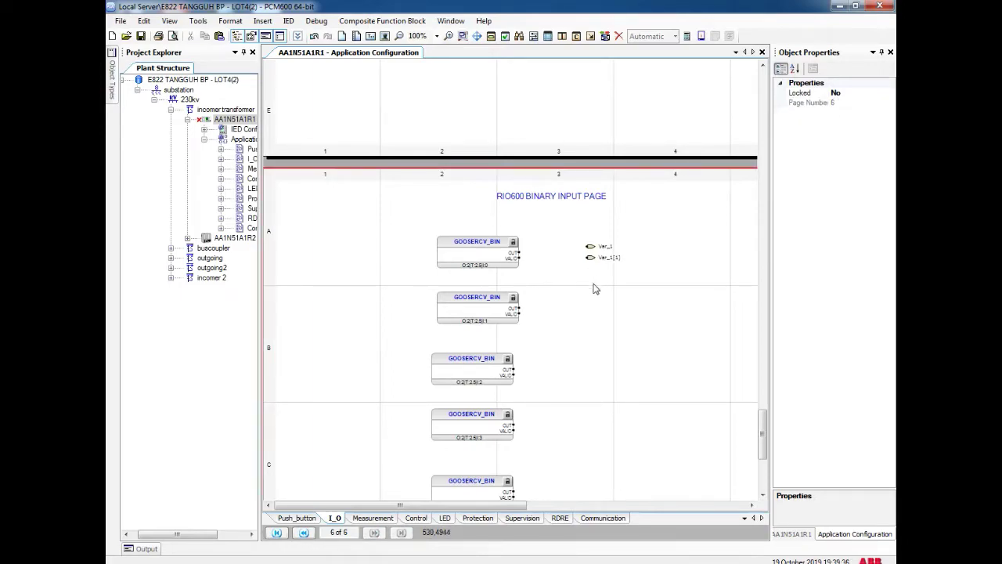
# Paste two copies of the output variable beside the second GOOSERCV_BIN block
pyautogui.rightClick(595, 306)
pyautogui.click(606, 313)
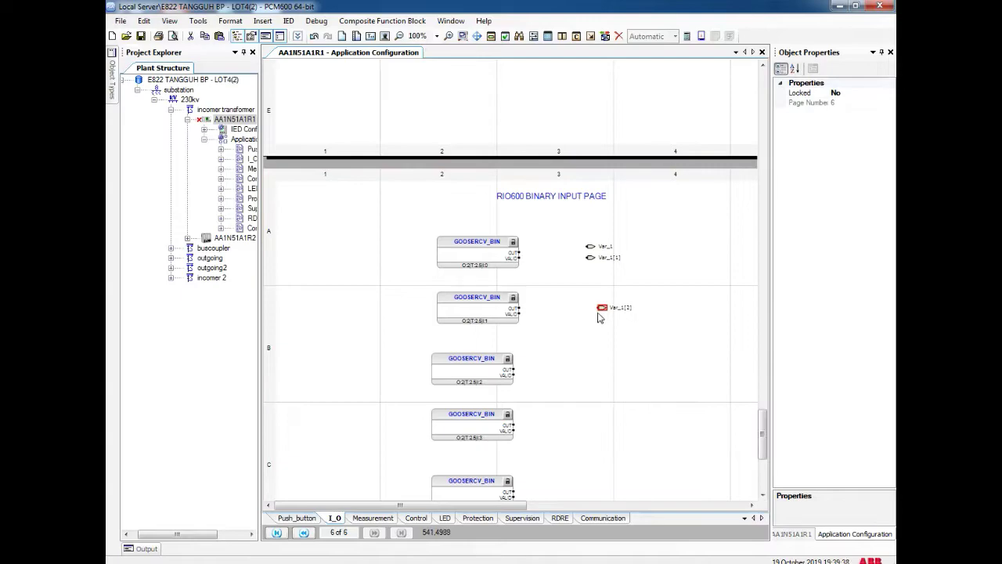
pyautogui.rightClick(588, 322)
pyautogui.click(608, 330)
# Paste two copies of the output variable beside each of the third and fourth GOOSERCV_BIN blocks
pyautogui.scroll(-2, 597, 341)
pyautogui.rightClick(588, 278)
pyautogui.click(599, 286)
pyautogui.rightClick(594, 303)
pyautogui.click(602, 310)
pyautogui.rightClick(595, 287)
pyautogui.click(601, 294)
pyautogui.rightClick(595, 303)
pyautogui.click(600, 309)
# Paste two copies of the output variable beside each of the fifth and sixth GOOSERCV_BIN blocks
pyautogui.scroll(-3, 600, 309)
pyautogui.rightClick(607, 274)
pyautogui.click(614, 282)
pyautogui.rightClick(601, 285)
pyautogui.click(607, 293)
pyautogui.scroll(-2, 606, 298)
pyautogui.rightClick(605, 307)
pyautogui.click(612, 313)
pyautogui.rightClick(601, 318)
pyautogui.click(605, 326)
# Paste two copies of the output variable beside each of the seventh and eighth GOOSERCV_BIN blocks
pyautogui.rightClick(601, 375)
pyautogui.click(607, 383)
pyautogui.rightClick(604, 388)
pyautogui.click(611, 396)
pyautogui.rightClick(607, 439)
pyautogui.click(613, 447)
pyautogui.rightClick(602, 452)
pyautogui.click(614, 459)
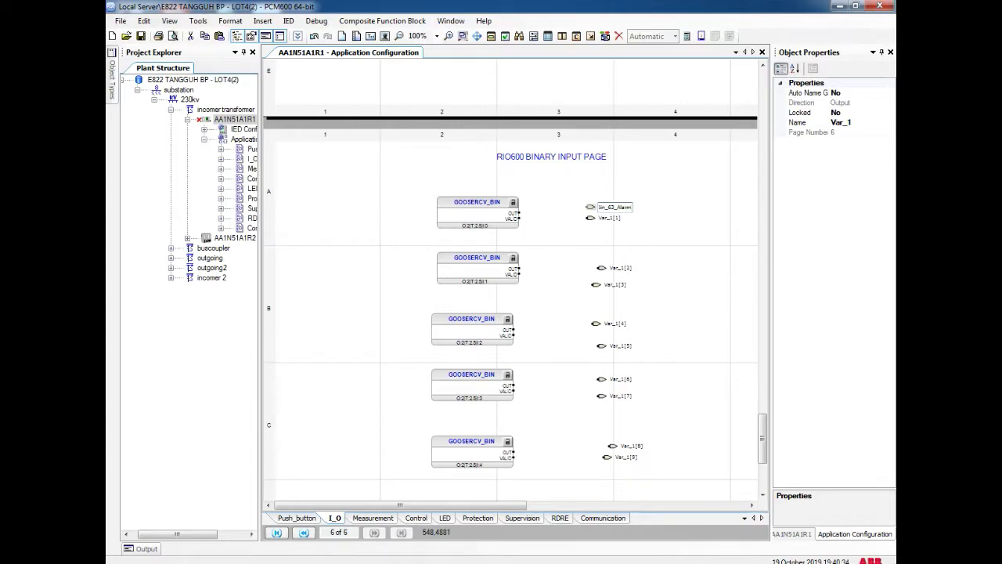
# Rename the first GOOSERCV_BIN block's two output variables Goosercv_Bin_63_Alarm and Var_0
pyautogui.click(627, 236)
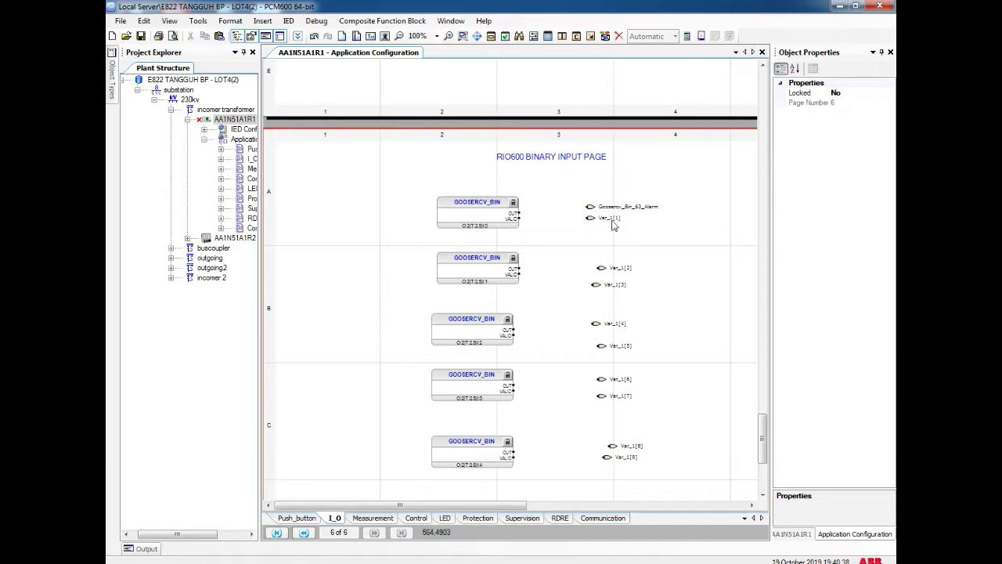
pyautogui.doubleClick(616, 220)
pyautogui.click(622, 218)
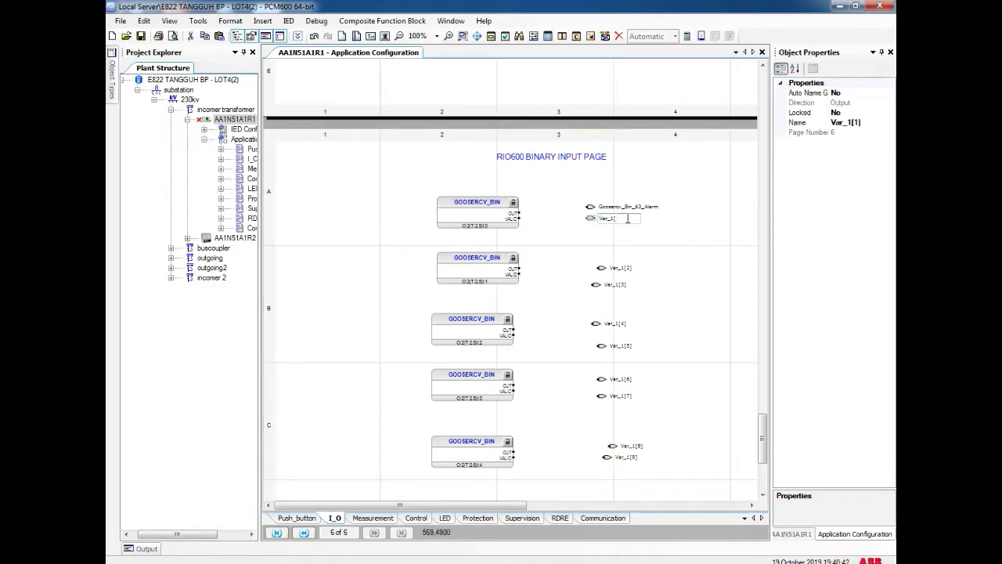
pyautogui.click(647, 243)
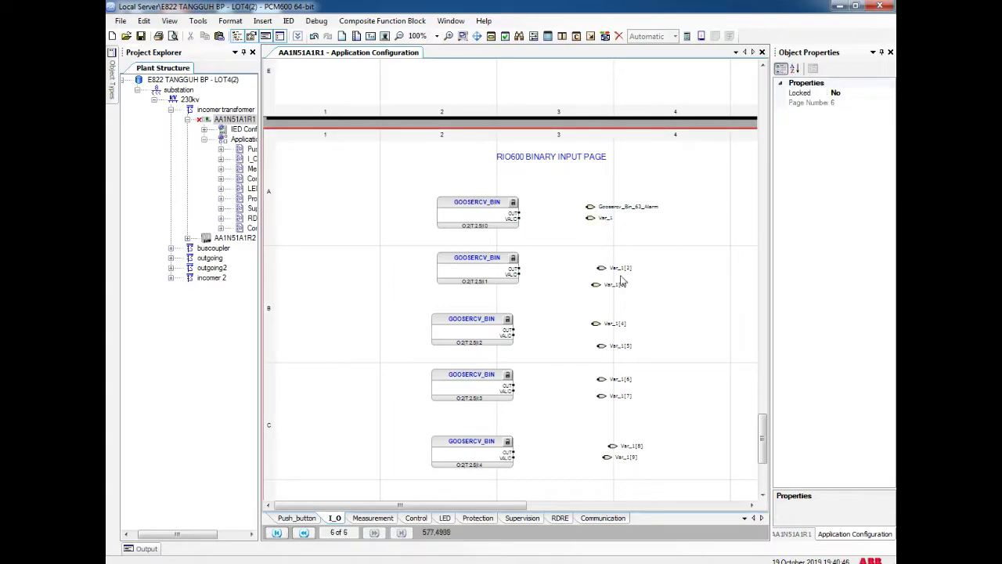
pyautogui.doubleClick(613, 219)
pyautogui.click(620, 217)
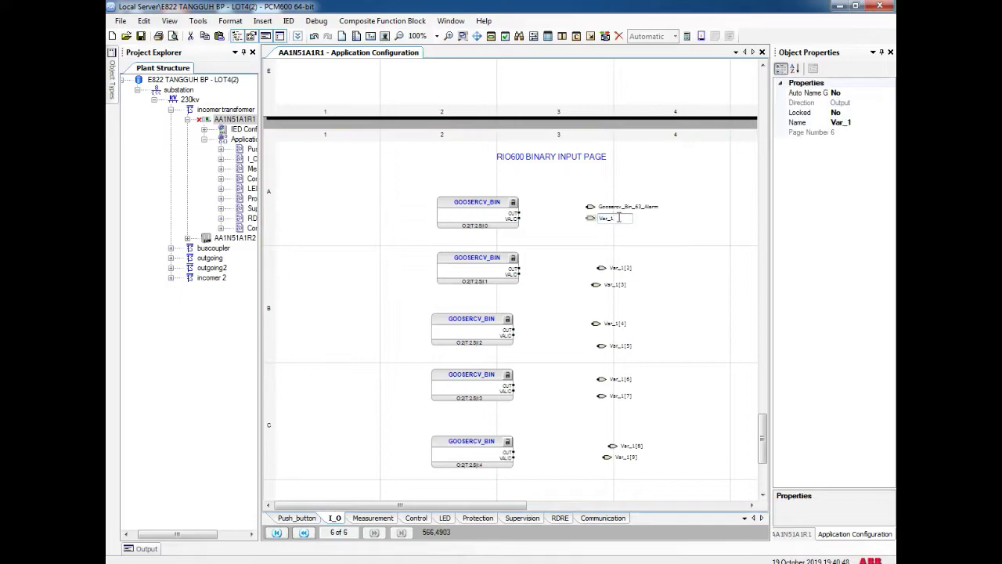
pyautogui.write('0')
pyautogui.click(660, 252)
# Connect the OUT and VALID outputs of the first two GOOSERCV_BIN blocks to their neighbouring output variables
pyautogui.moveTo(587, 207); pyautogui.dragTo(520, 218)
pyautogui.scroll(-2, 562, 256)
pyautogui.scroll(-1, 560, 252)
pyautogui.moveTo(597, 179); pyautogui.dragTo(520, 179)
pyautogui.moveTo(593, 196); pyautogui.dragTo(520, 185)
# Rename the variable on the second block's OUT output Goosercv_Bin_63_Trip, based on a copy of the 63 alarm variable's name
pyautogui.doubleClick(631, 118)
pyautogui.hotkey('ctrl', 'c')
pyautogui.doubleClick(624, 179)
pyautogui.hotkey('ctrl', 'v')
pyautogui.press('BackSpace')
pyautogui.press('BackSpace')
pyautogui.press('BackSpace')
pyautogui.press('BackSpace')
pyautogui.press('BackSpace')
pyautogui.write('Trip')
# Rename the variable on the second block's VALID output Var_1
pyautogui.doubleClick(623, 195)
pyautogui.press('BackSpace')
pyautogui.press('BackSpace')
pyautogui.press('BackSpace')
pyautogui.click(661, 213)
# Rename the variable beside the third GOOSERCV_BIN block's OUT output Goosercv_Bin_26_Alarm, based on a copy of the 63 trip variable's name
pyautogui.doubleClick(644, 179)
pyautogui.hotkey('ctrl', 'c')
pyautogui.doubleClick(620, 235)
pyautogui.hotkey('ctrl', 'v')
pyautogui.press('Left')
pyautogui.press('Left')
pyautogui.press('Left')
pyautogui.press('Left')
pyautogui.press('Left')
pyautogui.press('BackSpace')
pyautogui.press('BackSpace')
pyautogui.write('26_A')
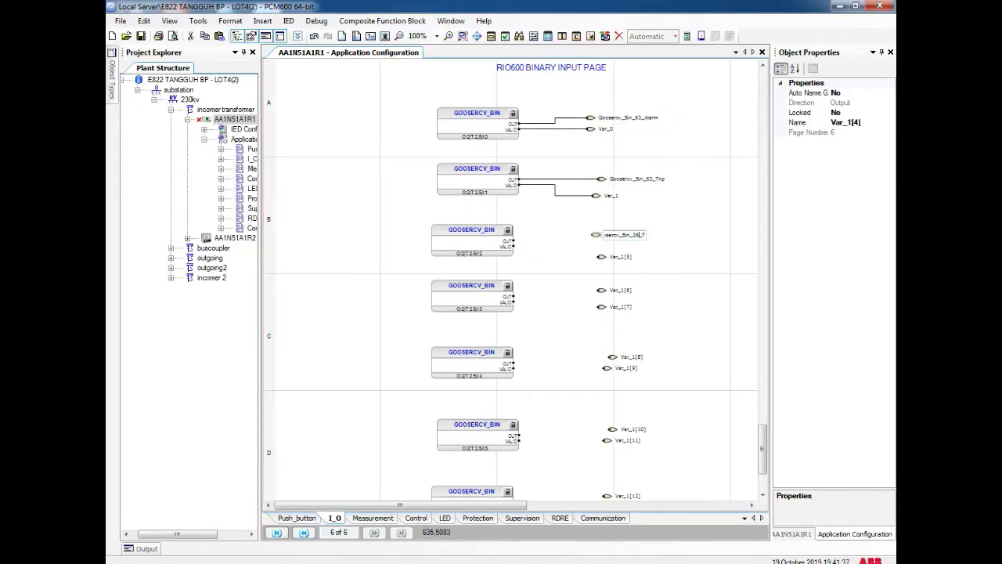
pyautogui.write('larm')
# Rename the third block's other variable Var_2 and connect its OUT and VALID outputs to their neighbouring variables
pyautogui.doubleClick(622, 257)
pyautogui.write('Var_2')
pyautogui.moveTo(592, 235); pyautogui.dragTo(514, 241)
pyautogui.moveTo(598, 257); pyautogui.dragTo(514, 246)
# Rename the variable beside the fourth GOOSERCV_BIN block's OUT output Goosercv_Bin_26_Trip, based on the 26 alarm variable's name
pyautogui.scroll(-1, 624, 246)
pyautogui.doubleClick(634, 195)
pyautogui.hotkey('ctrl', 'c')
pyautogui.press('BackSpace')
pyautogui.press('BackSpace')
pyautogui.press('BackSpace')
pyautogui.press('BackSpace')
pyautogui.press('BackSpace')
pyautogui.write('Trip')
# Rename the fourth block's other variable Var_3 and connect its OUT and VALID outputs to their neighbouring variables
pyautogui.doubleClick(627, 268)
pyautogui.press('BackSpace')
pyautogui.press('BackSpace')
pyautogui.press('BackSpace')
pyautogui.press('BackSpace')
pyautogui.write('3')
pyautogui.click(626, 259)
pyautogui.moveTo(599, 250); pyautogui.dragTo(514, 257)
pyautogui.moveTo(598, 268); pyautogui.dragTo(514, 262)
# Rename the fifth GOOSERCV_BIN block's two output variables Gooserv_bin_26_wind_Alarm and Var_4
pyautogui.scroll(-2, 619, 310)
pyautogui.doubleClick(636, 239)
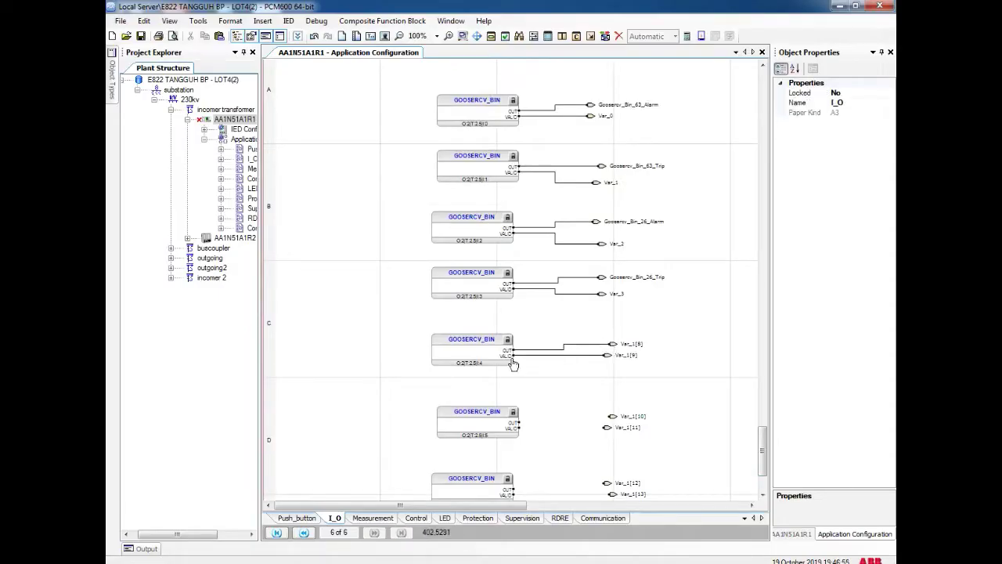
pyautogui.write('Goosercv_Bin_2')
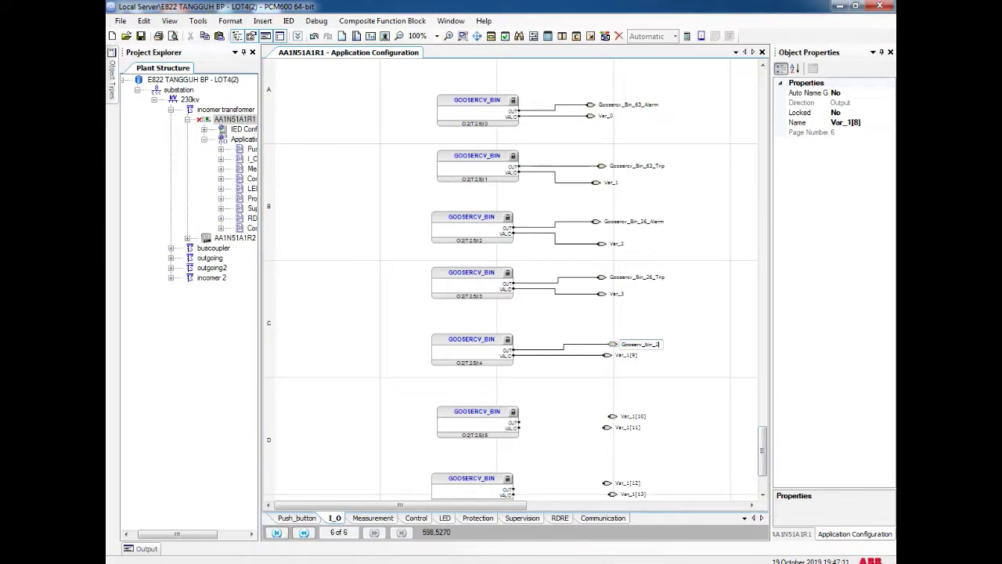
pyautogui.doubleClick(636, 355)
pyautogui.press('BackSpace')
pyautogui.press('BackSpace')
pyautogui.press('BackSpace')
pyautogui.press('BackSpace')
pyautogui.write('4')
pyautogui.click(664, 238)
# Rename the variables beside the sixth and seventh blocks' OUT outputs Gooserv_bin_26_wind_Trip and Gooserv_bin_97_Alarm
pyautogui.scroll(-3, 663, 238)
pyautogui.doubleClick(638, 311)
pyautogui.write('Gooserv_bin_26_wind_Trip')
pyautogui.doubleClick(636, 376)
pyautogui.write('Gooserv_bin_26_wind_')
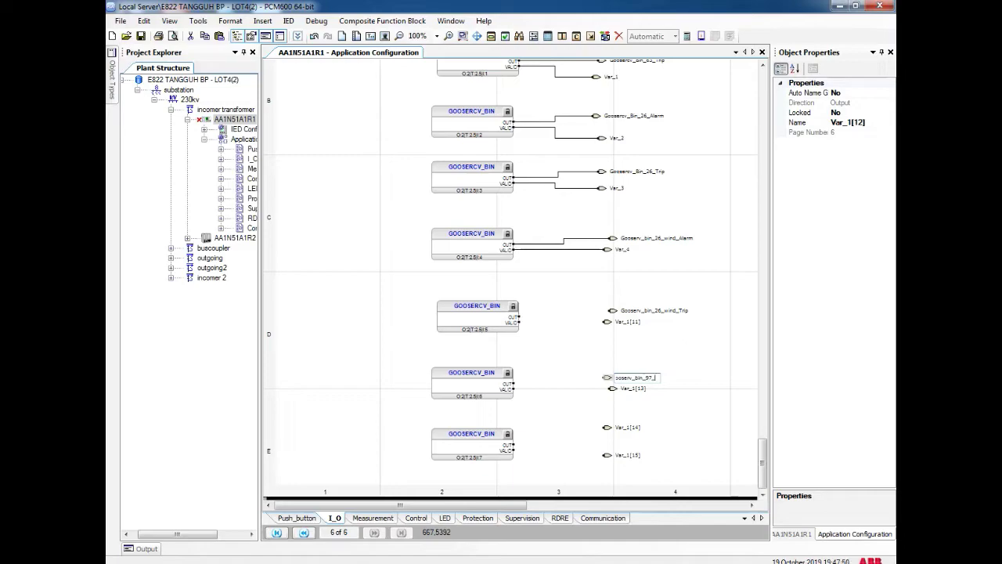
pyautogui.write('Alarm')
pyautogui.click(665, 396)
# Rename the variables beside the sixth and seventh blocks' VALID outputs Var_5 and Var_6
pyautogui.doubleClick(636, 322)
pyautogui.write('Var_5')
pyautogui.doubleClick(638, 389)
pyautogui.write('Var_6')
# Rename the eighth GOOSERCV_BIN block's two output variables Gooserv_bin_97_Trip and Var_7
pyautogui.doubleClick(634, 428)
pyautogui.hotkey('ctrl', 'v')
pyautogui.press('BackSpace')
pyautogui.press('BackSpace')
pyautogui.press('BackSpace')
pyautogui.press('BackSpace')
pyautogui.press('BackSpace')
pyautogui.press('BackSpace')
pyautogui.press('BackSpace')
pyautogui.press('BackSpace')
pyautogui.write('97_Trip')
pyautogui.doubleClick(651, 454)
pyautogui.write('Var_7')
pyautogui.click(666, 441)
# Connect the OUT and VALID outputs of the last three GOOSERCV_BIN blocks to their neighbouring output variables
pyautogui.moveTo(519, 316)
pyautogui.mouseDown()
pyautogui.moveTo(610, 311)
pyautogui.moveTo(519, 322)
pyautogui.mouseUp()
pyautogui.moveTo(604, 378); pyautogui.dragTo(514, 390)
pyautogui.moveTo(604, 427); pyautogui.dragTo(514, 445)
pyautogui.moveTo(604, 455); pyautogui.dragTo(514, 451)
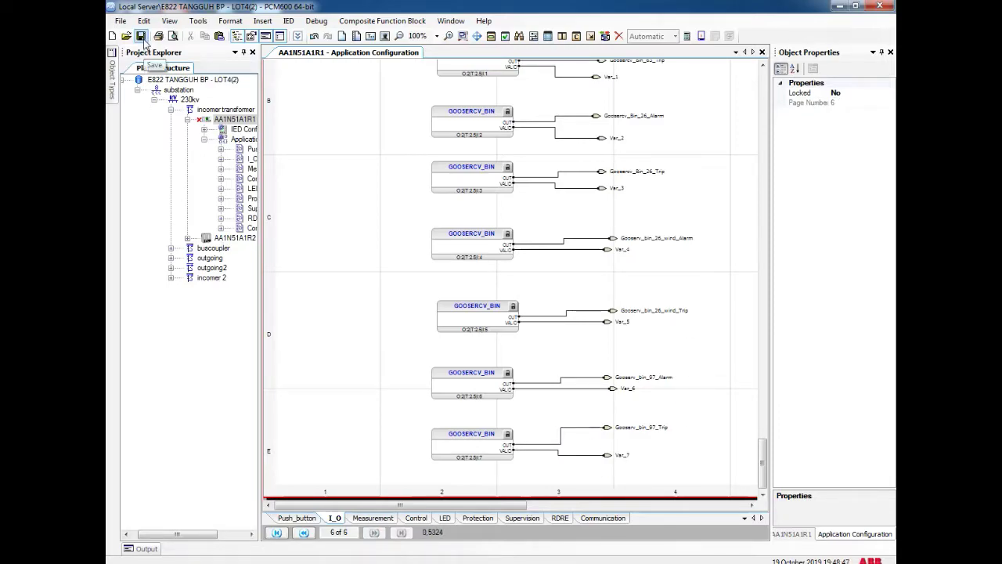
# Insert a Logic AND function block with cycle time 2.5 and execution order 2,15, and place it beside the first GOOSERCV_BIN block's variables
pyautogui.scroll(3, 569, 302)
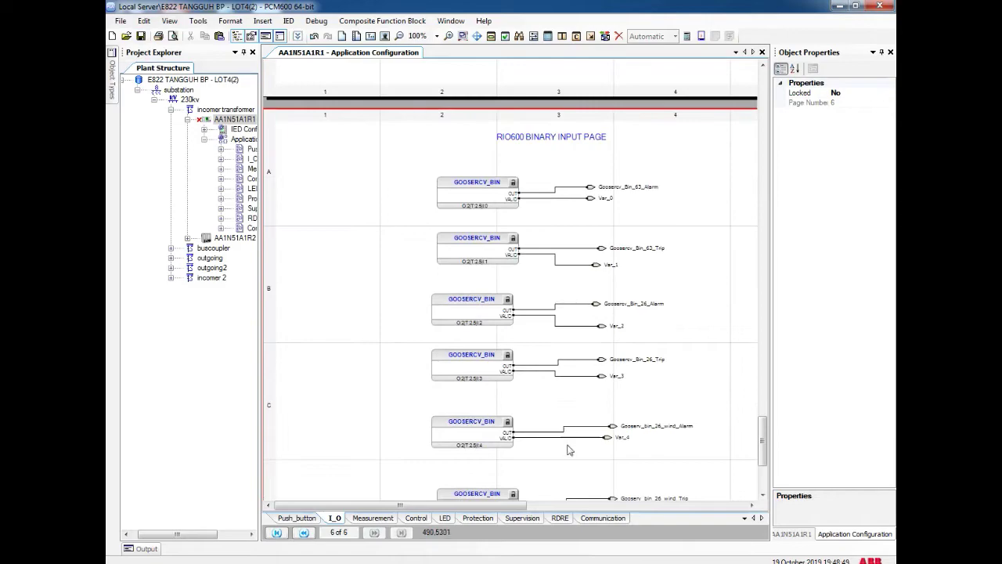
pyautogui.moveTo(492, 506); pyautogui.dragTo(591, 505)
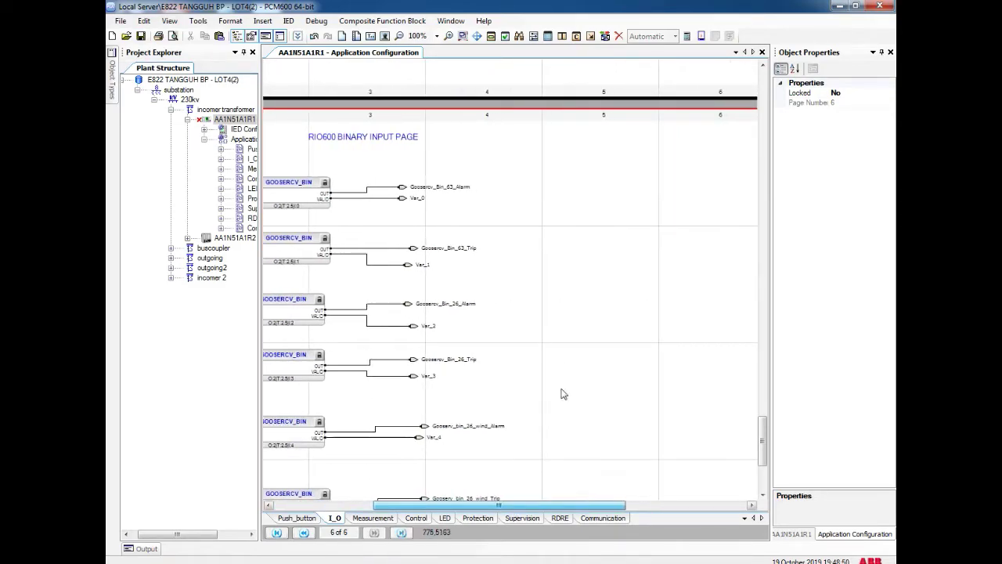
pyautogui.rightClick(572, 171)
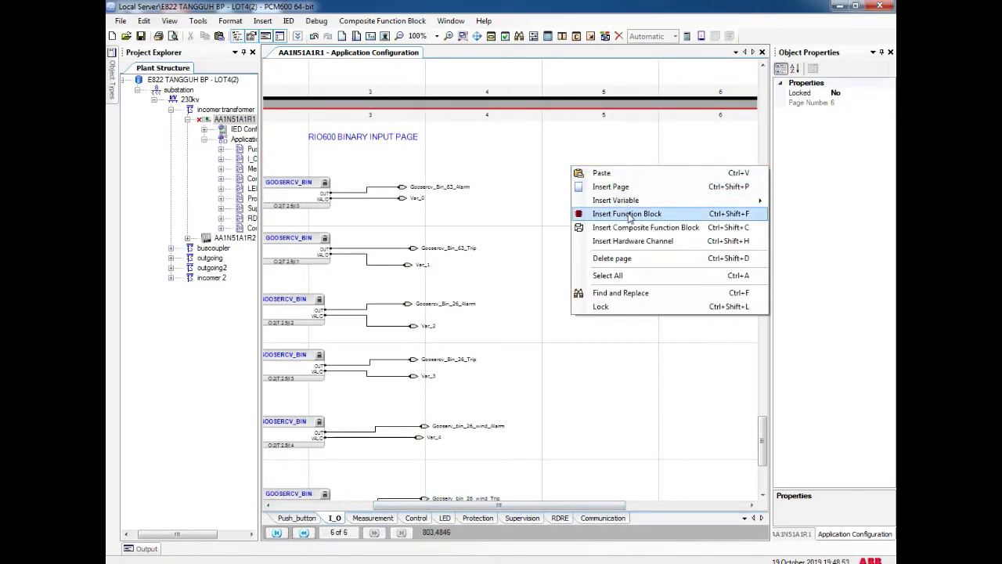
pyautogui.click(627, 214)
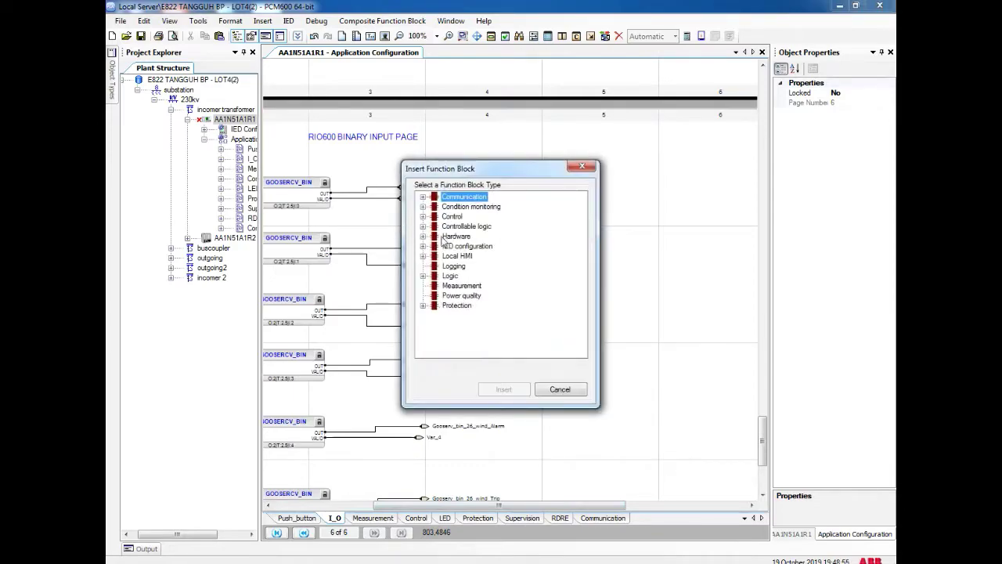
pyautogui.click(424, 276)
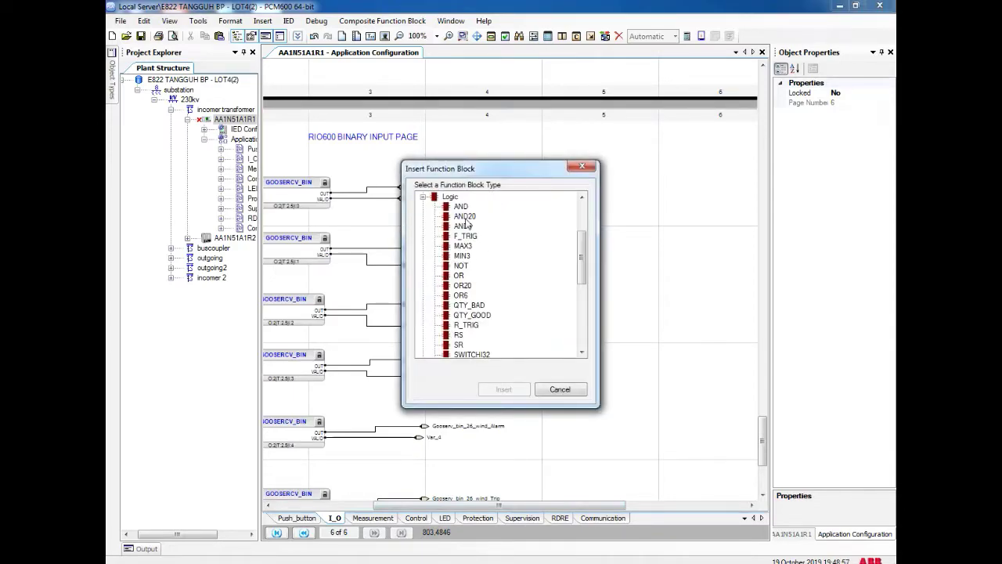
pyautogui.click(465, 207)
pyautogui.click(503, 389)
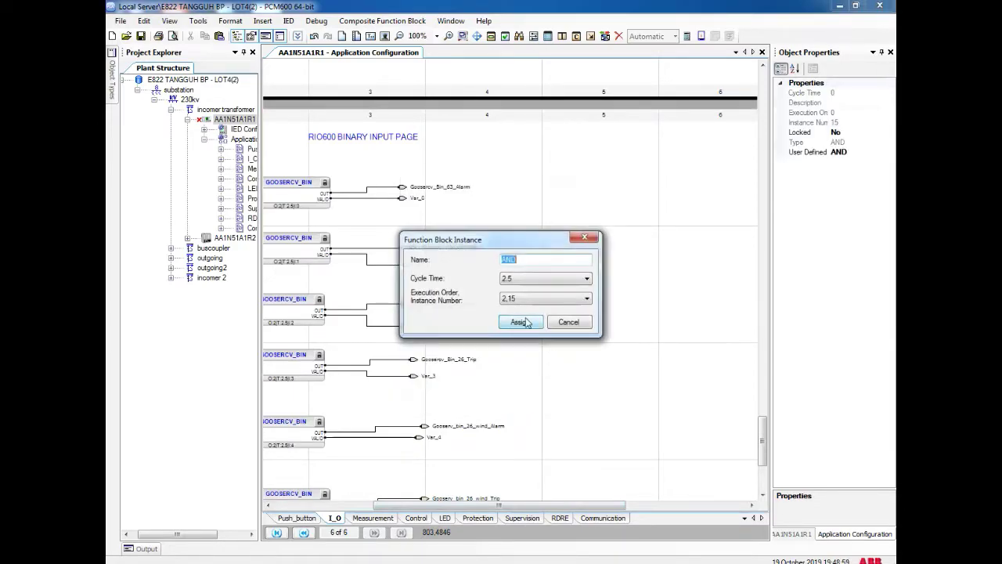
pyautogui.click(584, 319)
pyautogui.moveTo(589, 315); pyautogui.dragTo(602, 170)
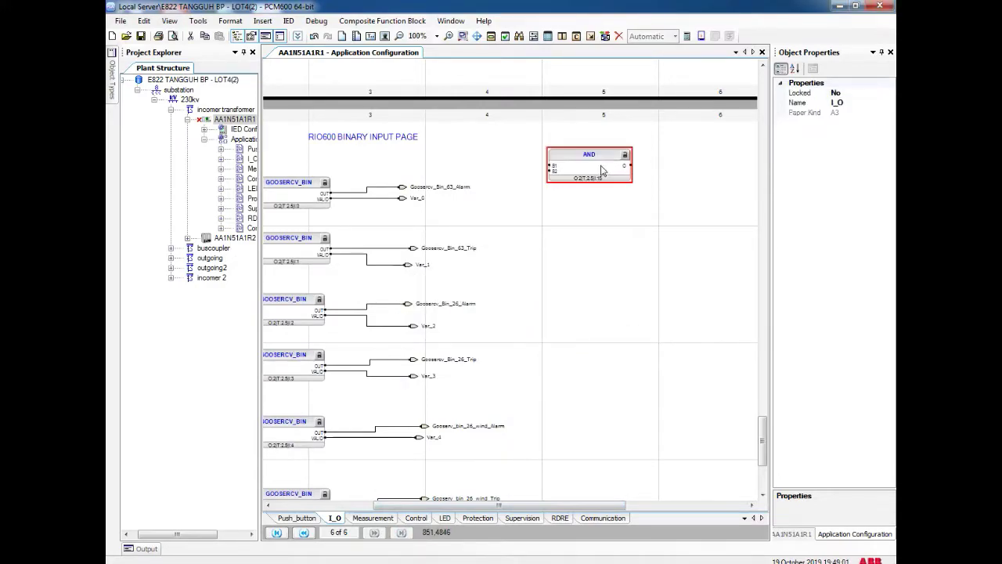
# Copy the AND block and place duplicates beside the second, third and fourth GOOSERCV_BIN blocks
pyautogui.hotkey('ctrl', 'c')
pyautogui.click(580, 259)
pyautogui.hotkey('ctrl', 'v')
pyautogui.moveTo(617, 263); pyautogui.dragTo(588, 238)
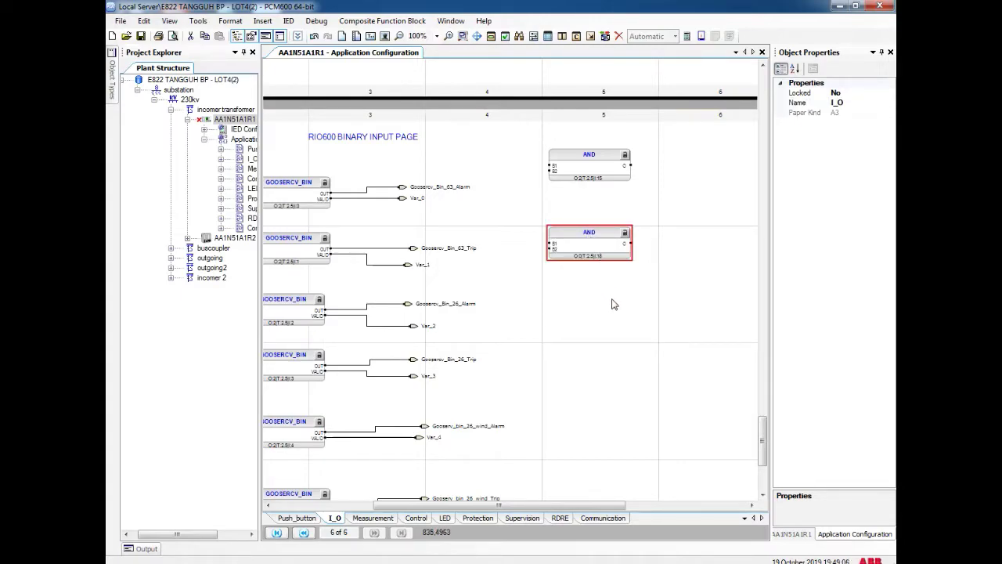
pyautogui.moveTo(605, 256)
pyautogui.mouseDown()
pyautogui.moveTo(603, 302)
pyautogui.moveTo(611, 306)
pyautogui.moveTo(604, 240)
pyautogui.mouseUp()
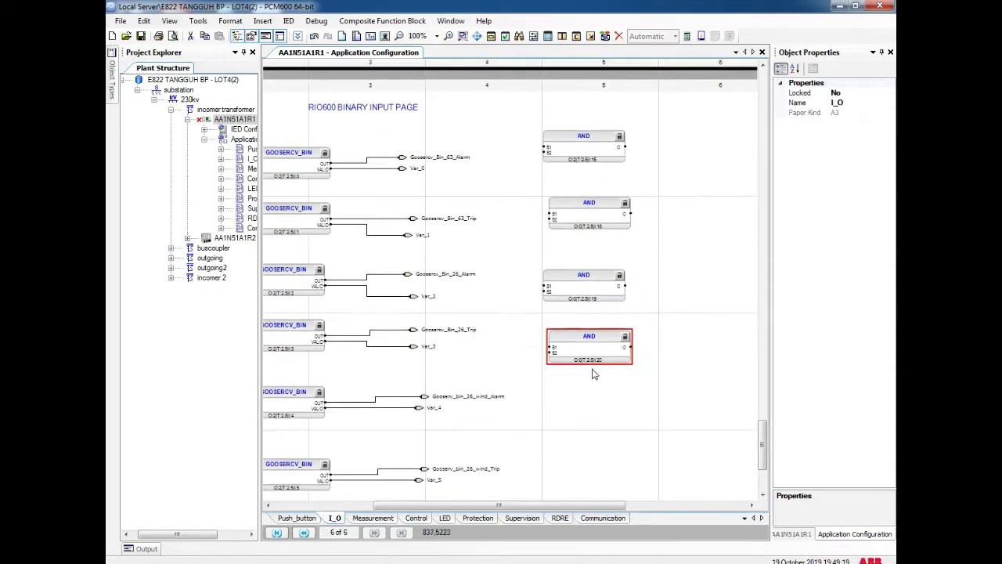
# Add AND block copies for the remaining GOOSERCV_BIN blocks and align all AND blocks in one column
pyautogui.scroll(-2, 593, 369)
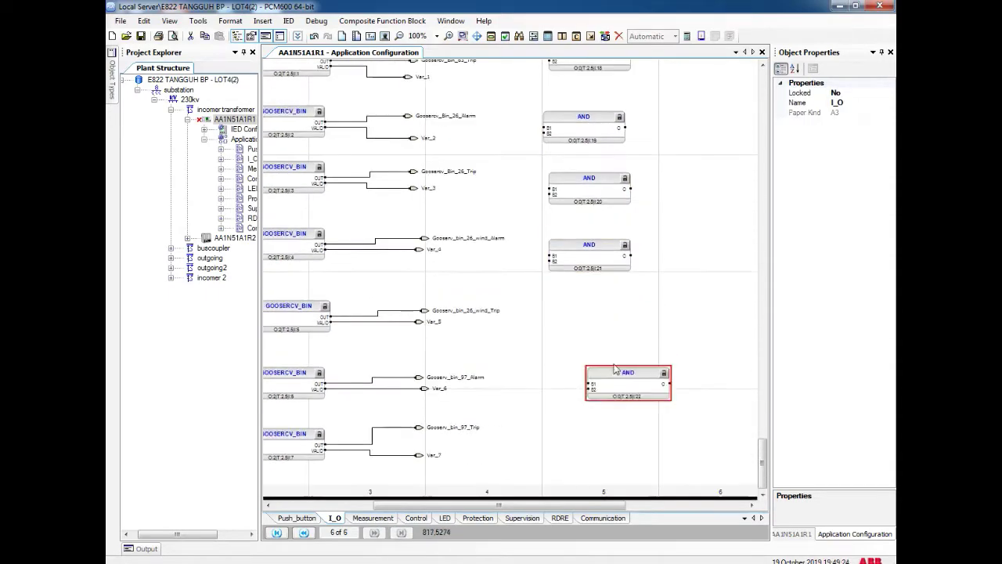
pyautogui.scroll(3, 595, 261)
pyautogui.moveTo(592, 254); pyautogui.dragTo(597, 255)
pyautogui.moveTo(593, 375)
pyautogui.mouseDown()
pyautogui.moveTo(578, 374)
pyautogui.moveTo(589, 374)
pyautogui.mouseUp()
pyautogui.moveTo(598, 445); pyautogui.dragTo(601, 453)
pyautogui.scroll(-2, 598, 439)
pyautogui.scroll(-1, 603, 451)
pyautogui.moveTo(606, 451); pyautogui.dragTo(594, 452)
# Wire the first GOOSERCV_BIN block's OUT and VALID outputs to the first AND block's two inputs and tidy the line routing
pyautogui.scroll(3, 513, 378)
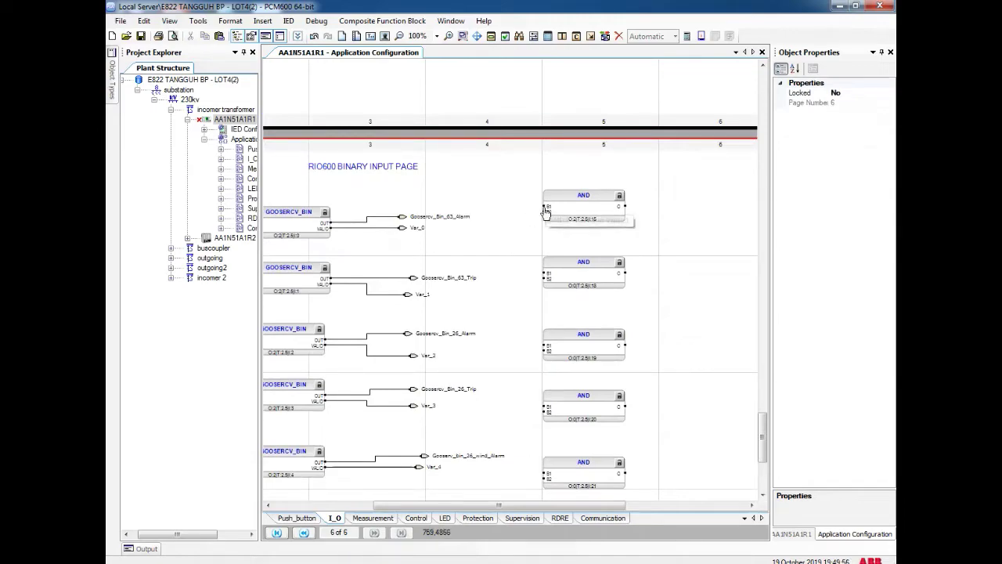
pyautogui.moveTo(546, 207); pyautogui.dragTo(334, 223)
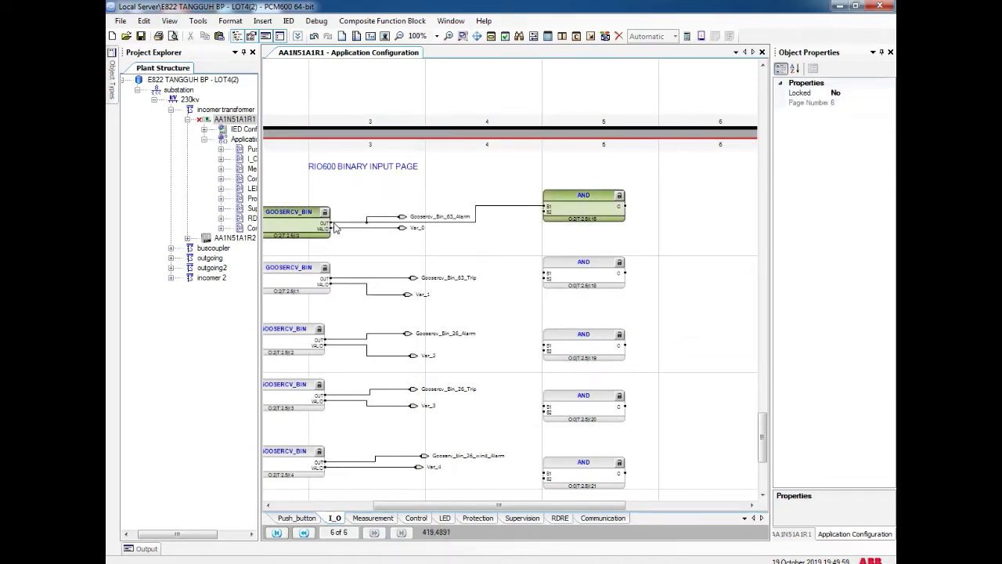
pyautogui.moveTo(545, 213); pyautogui.dragTo(369, 232)
pyautogui.click(471, 211)
pyautogui.moveTo(471, 211); pyautogui.dragTo(473, 238)
pyautogui.click(491, 204)
pyautogui.click(480, 209)
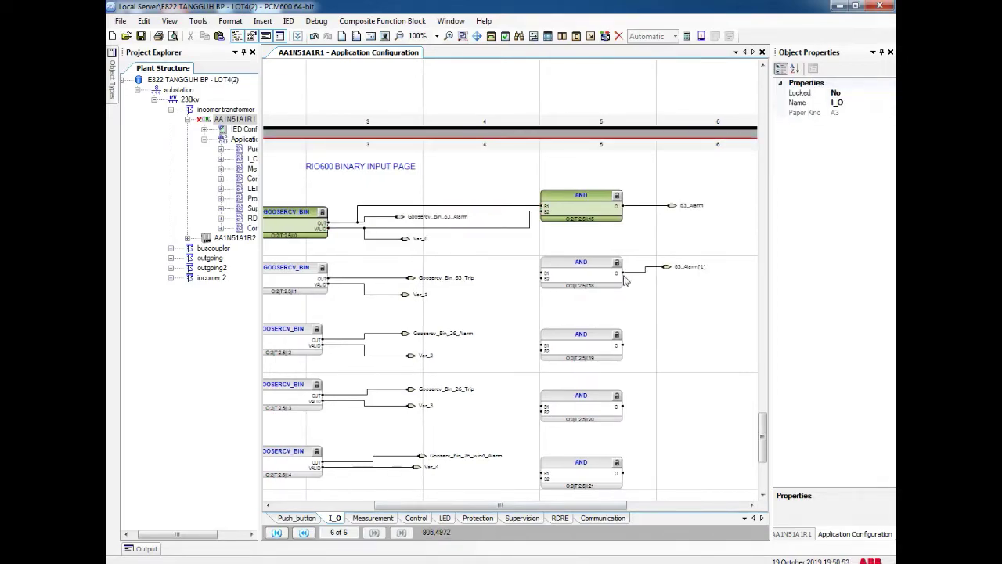
# Rename the output variable on the second AND block 63_Trip
pyautogui.doubleClick(704, 268)
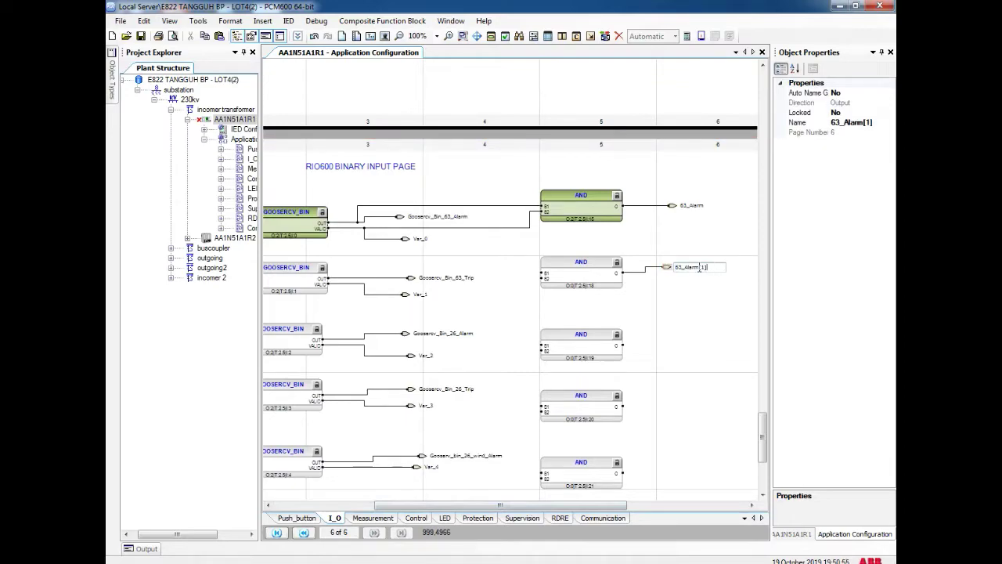
pyautogui.press('BackSpace')
pyautogui.press('BackSpace')
pyautogui.press('BackSpace')
pyautogui.press('BackSpace')
pyautogui.press('BackSpace')
pyautogui.press('BackSpace')
pyautogui.click(689, 285)
# Paste another output variable for the third AND block, name it 26_oil_alarm and connect it to the block's output
pyautogui.scroll(-5, 689, 285)
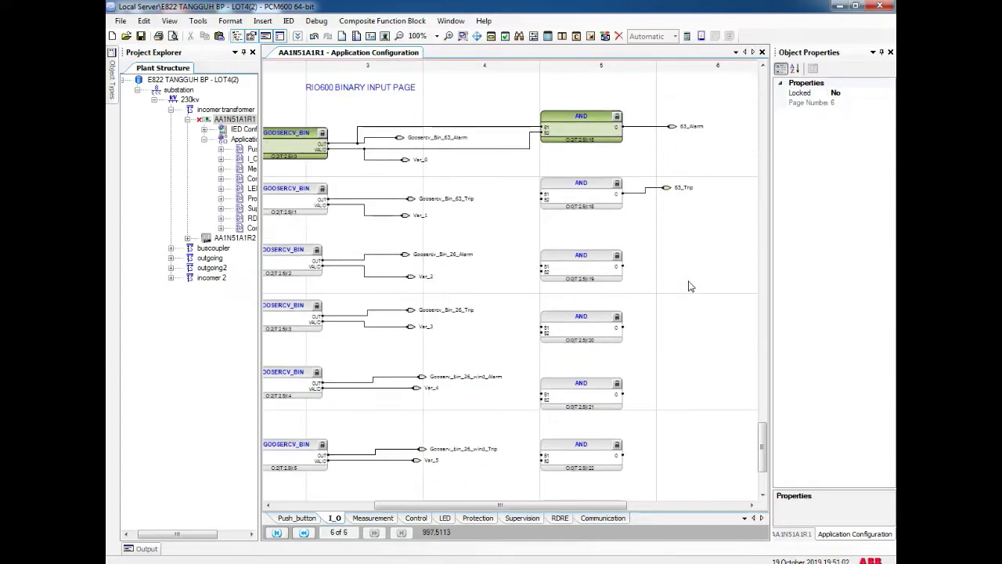
pyautogui.hotkey('ctrl', 'v')
pyautogui.doubleClick(709, 259)
pyautogui.write('26_oil_alarm')
pyautogui.click(692, 290)
pyautogui.scroll(-3, 692, 290)
pyautogui.moveTo(623, 265)
pyautogui.mouseDown()
pyautogui.moveTo(680, 258)
pyautogui.moveTo(623, 278)
pyautogui.mouseUp()
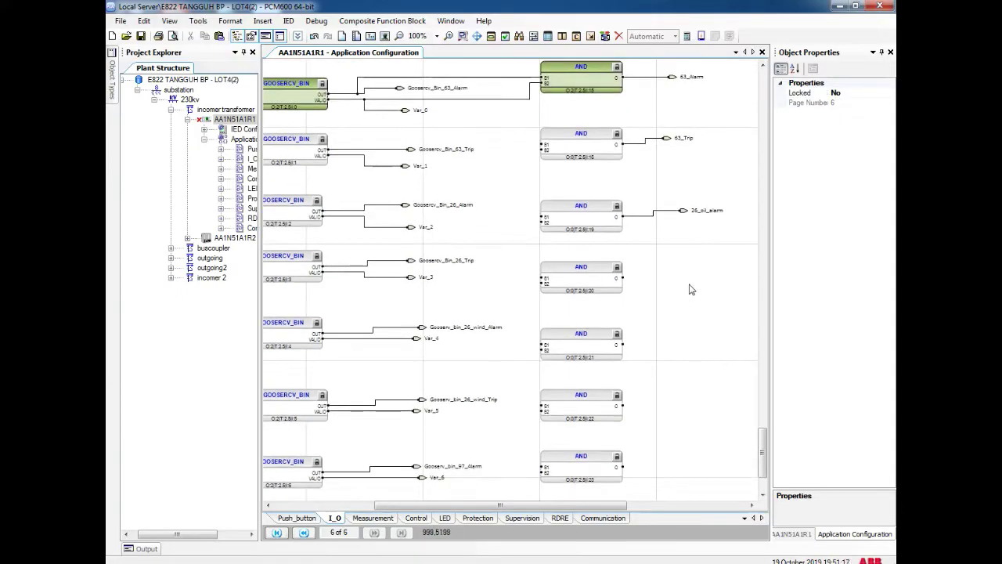
# Paste an output variable for the fourth AND block, name it 26_oil_trip and connect it to the block's output
pyautogui.hotkey('ctrl', 'v')
pyautogui.click(683, 275)
pyautogui.doubleClick(708, 272)
pyautogui.write('26_oil_trip')
pyautogui.click(691, 290)
# Paste an output variable beside the fifth AND block and name it 26_wind_Alarm
pyautogui.scroll(-3, 692, 290)
pyautogui.hotkey('ctrl', 'v')
pyautogui.click(690, 280)
pyautogui.doubleClick(695, 280)
pyautogui.write('26_wind_Alarm')
pyautogui.click(734, 327)
# Paste an output variable beside the sixth AND block and name it 26_wind_trip
pyautogui.scroll(-3, 716, 335)
pyautogui.hotkey('ctrl', 'v')
pyautogui.doubleClick(715, 311)
pyautogui.write('26_wind_trip')
# Add output variables beside the last two AND blocks, naming them 97_Alarm and 97_Trip
pyautogui.doubleClick(718, 366)
pyautogui.click(711, 396)
pyautogui.hotkey('ctrl', 'v')
pyautogui.click(691, 435)
pyautogui.doubleClick(715, 433)
pyautogui.write('97_Trip')
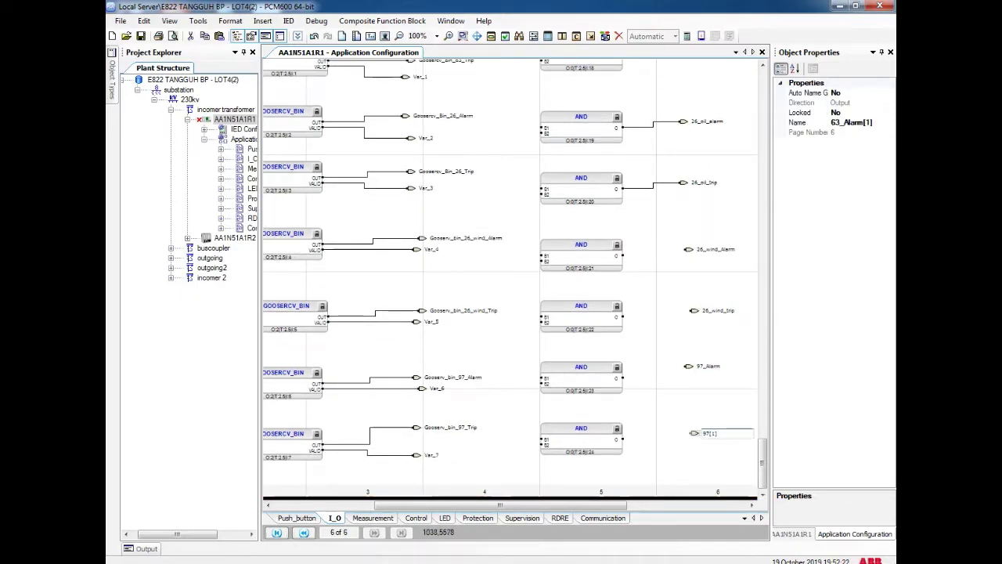
pyautogui.click(709, 462)
# Reposition the output variables of the upper AND blocks into one column so their connection lines run straight
pyautogui.moveTo(684, 121); pyautogui.dragTo(684, 127)
pyautogui.scroll(8, 681, 189)
pyautogui.moveTo(684, 183); pyautogui.dragTo(672, 204)
pyautogui.click(684, 212)
pyautogui.moveTo(683, 276); pyautogui.dragTo(672, 277)
pyautogui.moveTo(684, 337); pyautogui.dragTo(672, 337)
pyautogui.scroll(-2, 697, 356)
# Connect 26_wind_Alarm and 26_wind_trip to the fifth and sixth AND block outputs and align them with the column
pyautogui.scroll(-3, 703, 363)
pyautogui.moveTo(689, 290); pyautogui.dragTo(624, 295)
pyautogui.scroll(-2, 682, 313)
pyautogui.moveTo(695, 312); pyautogui.dragTo(684, 312)
pyautogui.moveTo(679, 249); pyautogui.dragTo(679, 256)
pyautogui.moveTo(679, 311); pyautogui.dragTo(623, 316)
pyautogui.click(683, 312)
pyautogui.press('Left')
pyautogui.press('Left')
pyautogui.press('Down')
pyautogui.click(679, 256)
pyautogui.press('Left')
# Align 97_Alarm and 97_Trip with the output variable column and connect them to the last two AND block outputs
pyautogui.click(689, 367)
pyautogui.press('Left')
pyautogui.press('Left')
pyautogui.press('Left')
pyautogui.press('Down')
pyautogui.moveTo(667, 372); pyautogui.dragTo(623, 378)
pyautogui.click(694, 434)
pyautogui.moveTo(667, 438); pyautogui.dragTo(625, 440)
# Wire the second GOOSERCV_BIN block's OUT to its AND block, and the third and fourth blocks' OUT and VALID to theirs
pyautogui.scroll(3, 628, 444)
pyautogui.moveTo(541, 184); pyautogui.dragTo(324, 189)
pyautogui.click(490, 231)
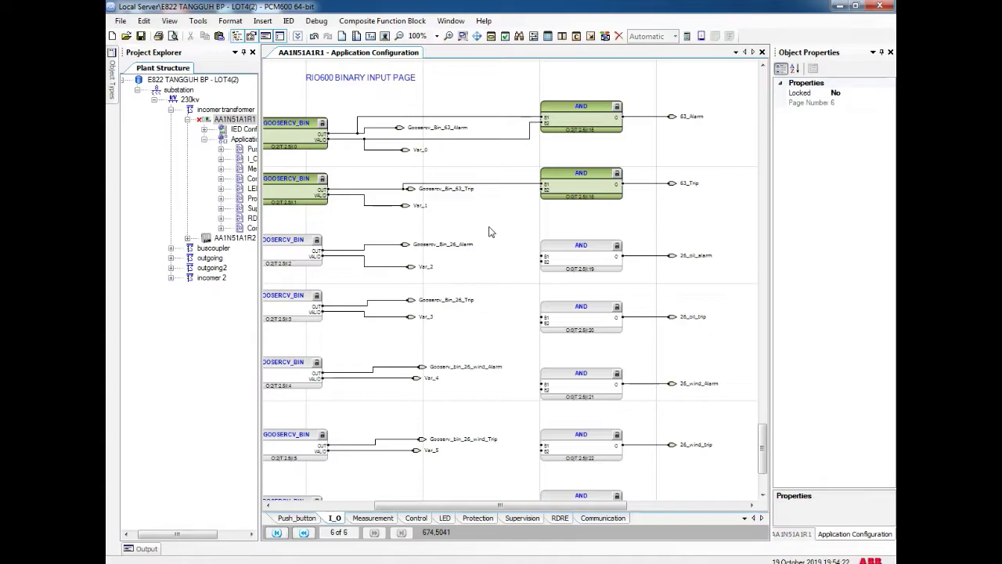
pyautogui.moveTo(542, 256); pyautogui.dragTo(364, 251)
pyautogui.moveTo(542, 262); pyautogui.dragTo(365, 266)
pyautogui.scroll(-1, 501, 270)
pyautogui.moveTo(541, 268); pyautogui.dragTo(367, 257)
pyautogui.moveTo(541, 274); pyautogui.dragTo(364, 263)
# Wire the OUT and VALID outputs of the fifth to eighth GOOSERCV_BIN blocks to the inputs of their AND blocks
pyautogui.scroll(-1, 470, 270)
pyautogui.moveTo(541, 256); pyautogui.dragTo(409, 250)
pyautogui.moveTo(542, 316); pyautogui.dragTo(375, 317)
pyautogui.moveTo(541, 322); pyautogui.dragTo(337, 322)
pyautogui.moveTo(541, 377); pyautogui.dragTo(331, 388)
pyautogui.moveTo(541, 440); pyautogui.dragTo(369, 439)
pyautogui.moveTo(541, 445); pyautogui.dragTo(369, 454)
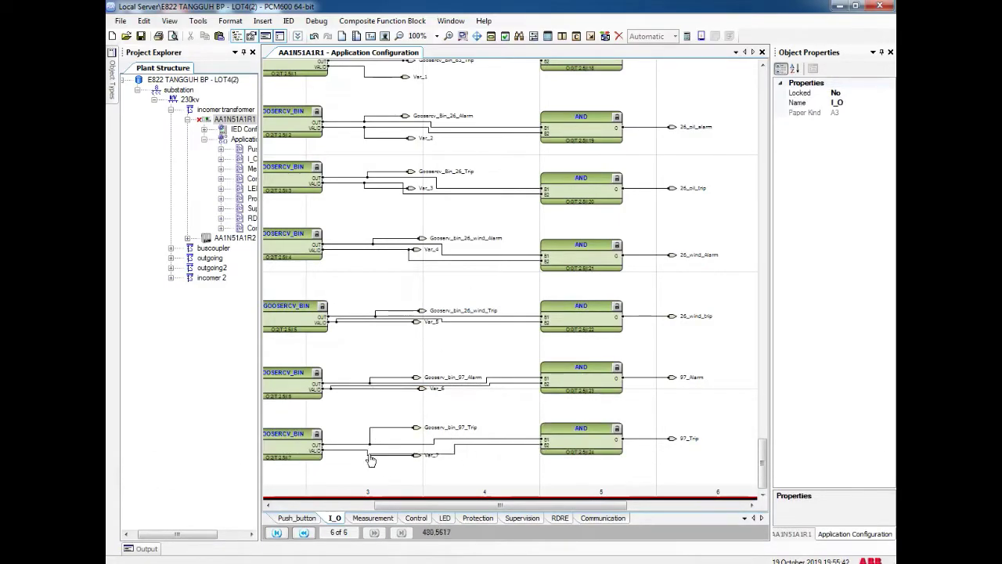
# Insert an OR6 logic function block in the free area beside the AND outputs, near the top of the page
pyautogui.moveTo(501, 505); pyautogui.dragTo(618, 505)
pyautogui.click(591, 297)
pyautogui.scroll(3, 591, 297)
pyautogui.rightClick(569, 217)
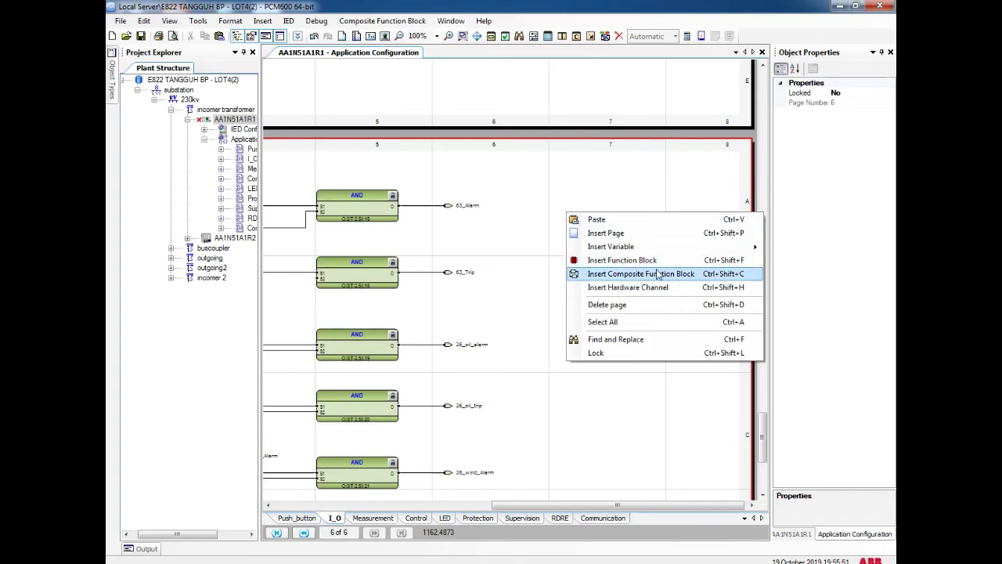
pyautogui.click(639, 262)
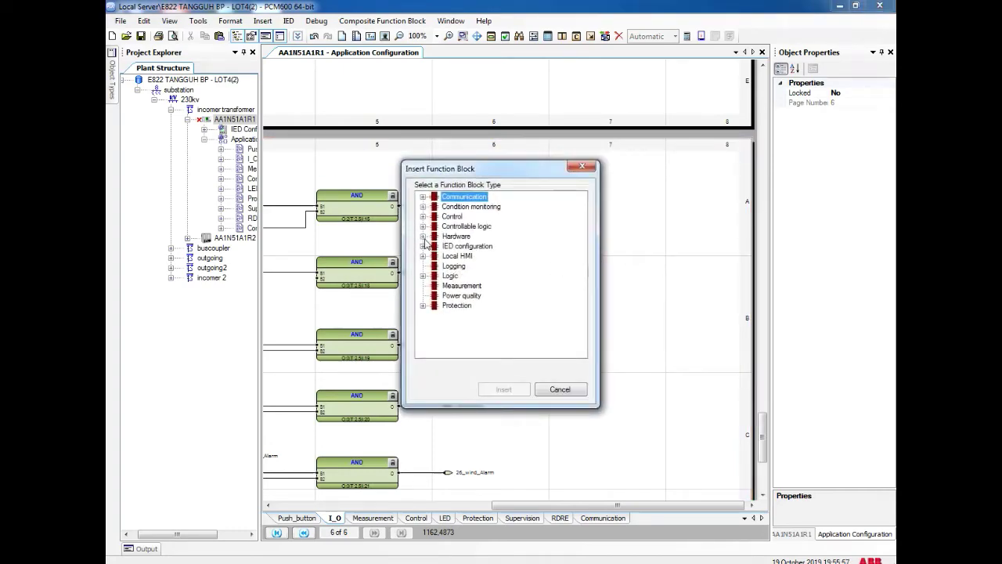
pyautogui.click(423, 275)
pyautogui.click(461, 296)
pyautogui.click(505, 390)
pyautogui.click(527, 322)
pyautogui.moveTo(542, 340); pyautogui.dragTo(611, 286)
# Copy the OR6 block and place the duplicate directly below the first one
pyautogui.hotkey('ctrl', 'c')
pyautogui.hotkey('ctrl', 'v')
pyautogui.moveTo(658, 217); pyautogui.dragTo(624, 403)
pyautogui.click(682, 353)
pyautogui.click(625, 392)
pyautogui.click(614, 288)
pyautogui.click(563, 293)
# Insert an input variable and place it beside the upper OR6 block's inputs
pyautogui.rightClick(526, 245)
pyautogui.moveTo(687, 280)
pyautogui.click(754, 281)
pyautogui.moveTo(535, 242); pyautogui.dragTo(535, 271)
pyautogui.click(541, 271)
pyautogui.click(539, 268)
# Duplicate the input variable until four are stacked beside the upper OR6 block
pyautogui.hotkey('ctrl', 'c')
pyautogui.hotkey('ctrl', 'v')
pyautogui.moveTo(577, 236); pyautogui.dragTo(540, 282)
pyautogui.hotkey('ctrl', 'v')
pyautogui.click(570, 237)
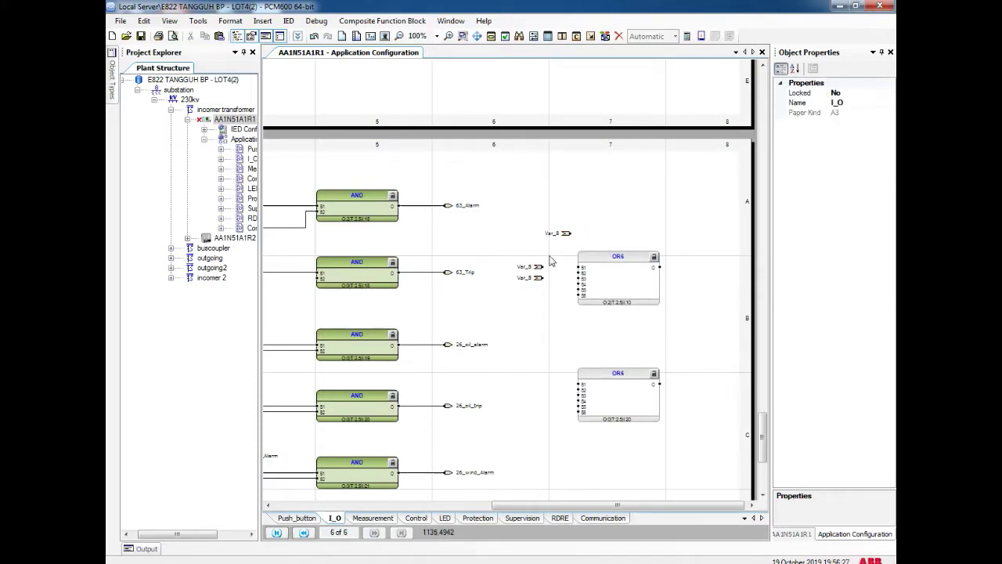
pyautogui.moveTo(553, 241); pyautogui.dragTo(541, 292)
pyautogui.hotkey('ctrl', 'v')
# Copy the four input variables to the lower OR6 block and connect the original set to the upper OR6 inputs
pyautogui.moveTo(513, 245)
pyautogui.mouseDown()
pyautogui.moveTo(552, 306)
pyautogui.moveTo(545, 391)
pyautogui.mouseUp()
pyautogui.hotkey('ctrl', 'c')
pyautogui.hotkey('ctrl', 'v')
pyautogui.moveTo(542, 256); pyautogui.dragTo(578, 268)
pyautogui.moveTo(542, 267)
pyautogui.mouseDown()
pyautogui.moveTo(565, 280)
pyautogui.moveTo(579, 273)
pyautogui.moveTo(579, 284)
pyautogui.mouseUp()
pyautogui.click(471, 207)
pyautogui.click(472, 208)
pyautogui.click(534, 255)
# Replace the upper OR6 block's first input variable with 63_Alarm
pyautogui.rightClick(537, 255)
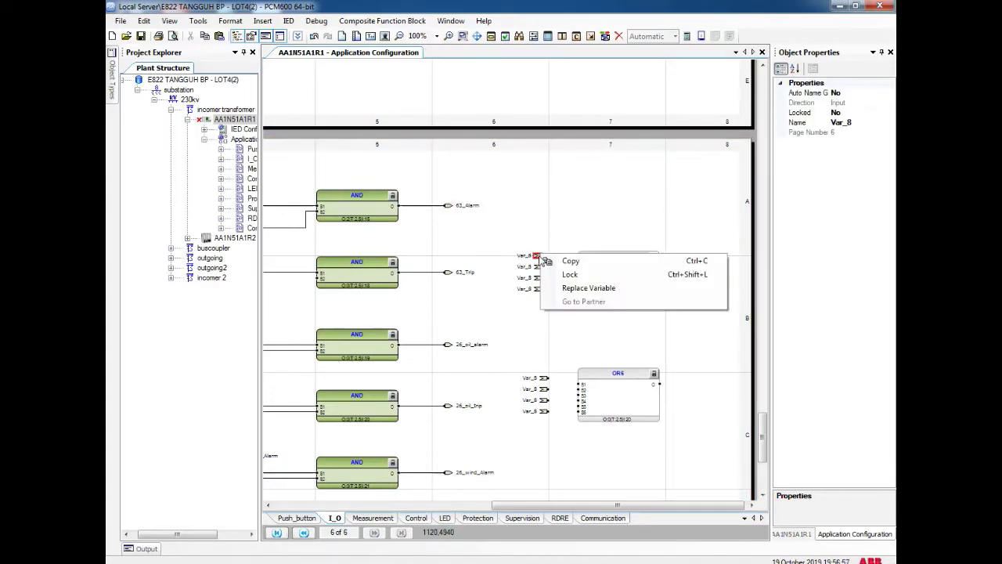
pyautogui.click(561, 287)
pyautogui.write('63')
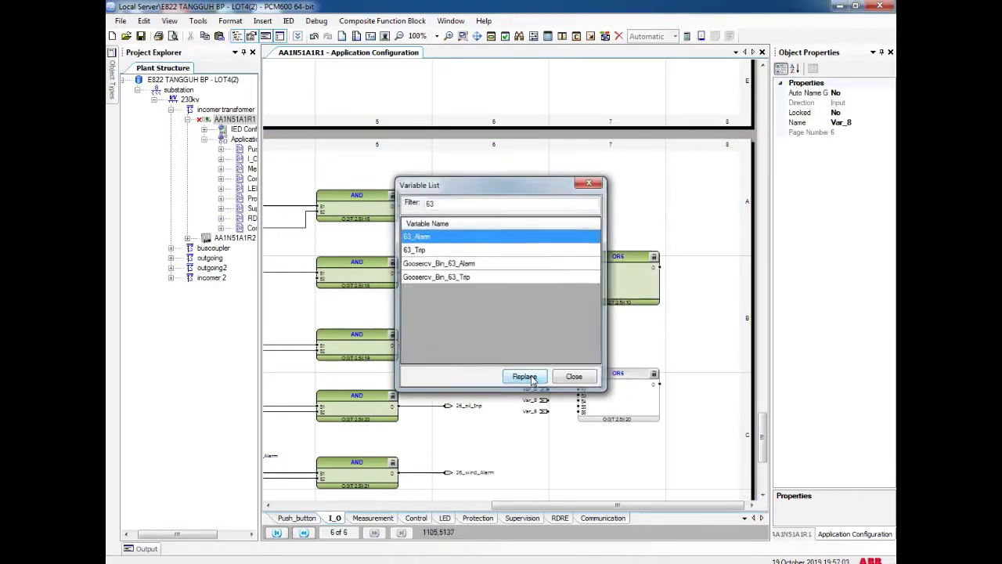
pyautogui.click(526, 376)
# Replace the upper OR6 block's second input variable with 26_oil_alarm
pyautogui.rightClick(539, 268)
pyautogui.click(587, 302)
pyautogui.moveTo(588, 188); pyautogui.dragTo(626, 164)
pyautogui.write('26')
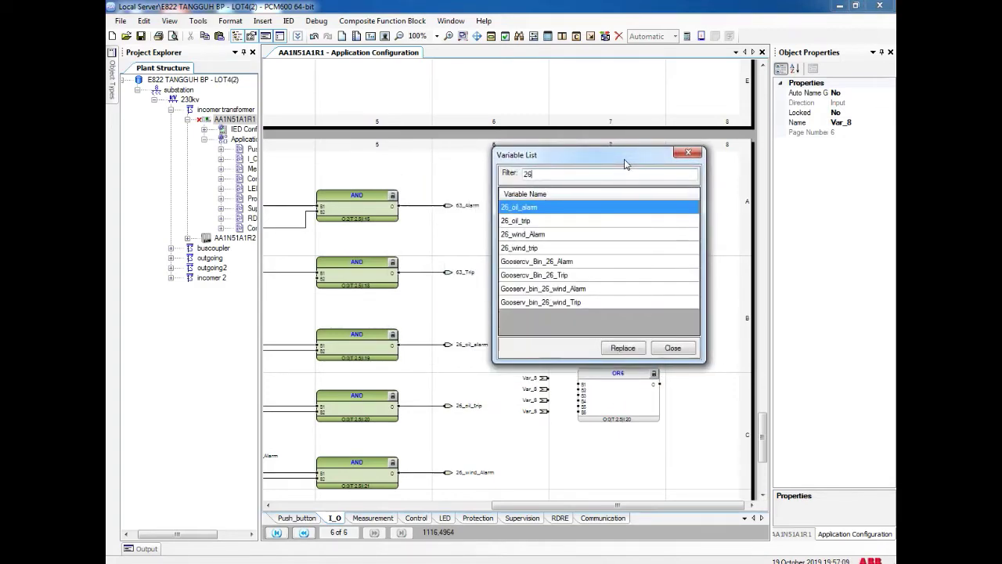
pyautogui.click(622, 348)
# Replace the upper OR6 block's third input variable with 26_wind_Alarm
pyautogui.rightClick(537, 280)
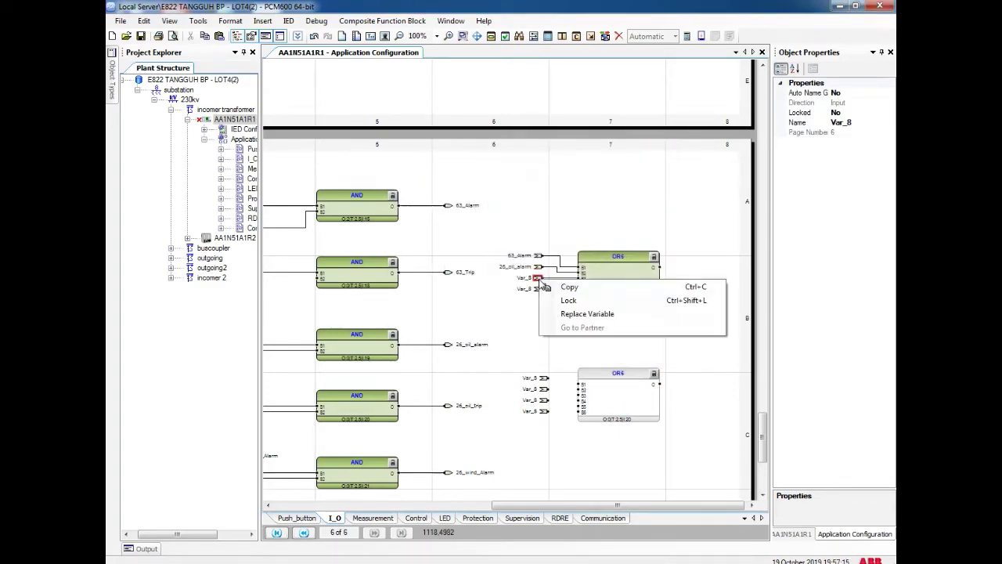
pyautogui.click(587, 315)
pyautogui.write('26')
pyautogui.click(474, 264)
pyautogui.click(524, 377)
# Replace the upper OR6 block's fourth input variable with 97_Alarm
pyautogui.rightClick(537, 290)
pyautogui.click(562, 325)
pyautogui.write('97')
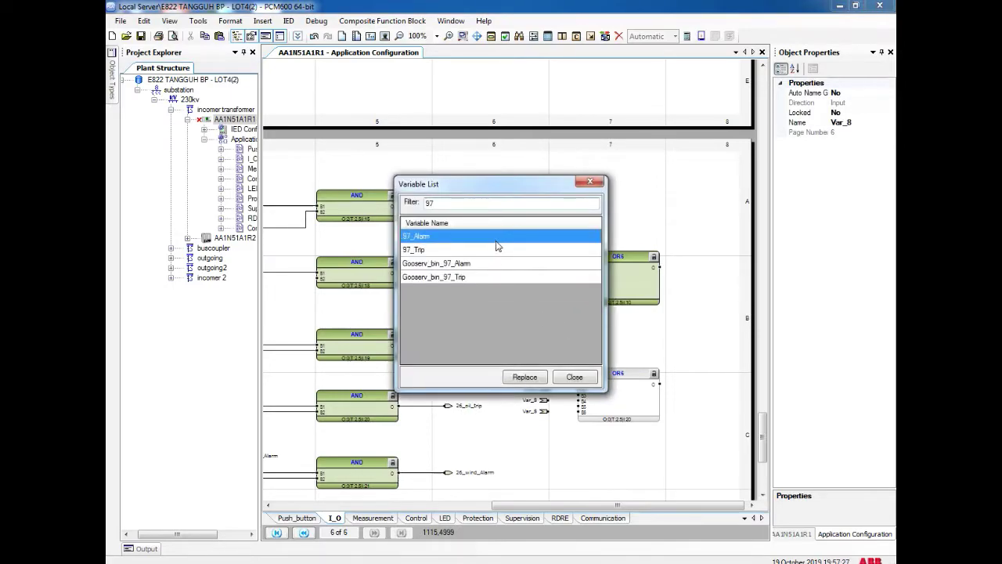
pyautogui.click(531, 379)
# Connect the four copied input variables to the inputs of the lower OR6 block
pyautogui.scroll(-1, 551, 352)
pyautogui.rightClick(547, 328)
pyautogui.rightClick(539, 328)
pyautogui.click(548, 328)
pyautogui.moveTo(548, 329); pyautogui.dragTo(579, 352)
# Replace the lower OR6 block's first input variable with 63_Trip
pyautogui.rightClick(542, 329)
pyautogui.click(579, 362)
pyautogui.click(511, 203)
pyautogui.write('6')
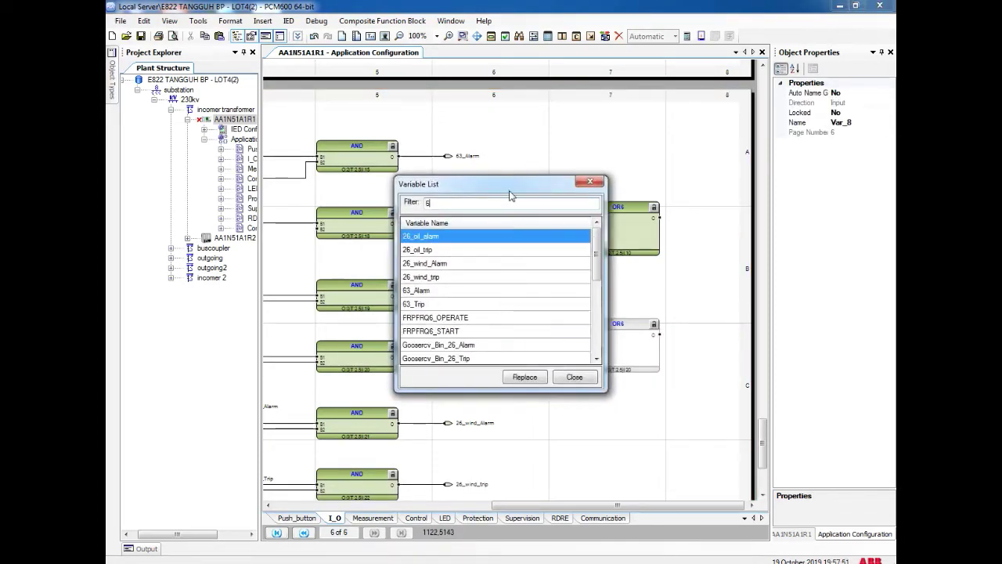
pyautogui.write('3')
pyautogui.click(487, 250)
pyautogui.click(526, 378)
# Replace the lower OR6 block's second input variable with 26_oil_trip
pyautogui.rightClick(542, 340)
pyautogui.click(578, 375)
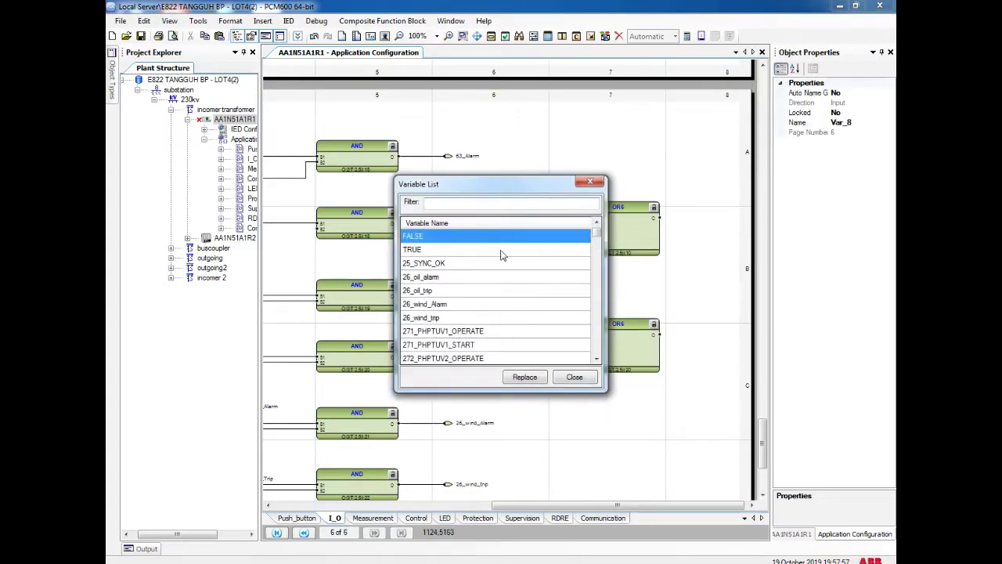
pyautogui.write('26')
pyautogui.click(479, 250)
pyautogui.click(520, 378)
# Replace the lower OR6 block's third input variable with 26_wind_trip
pyautogui.rightClick(544, 352)
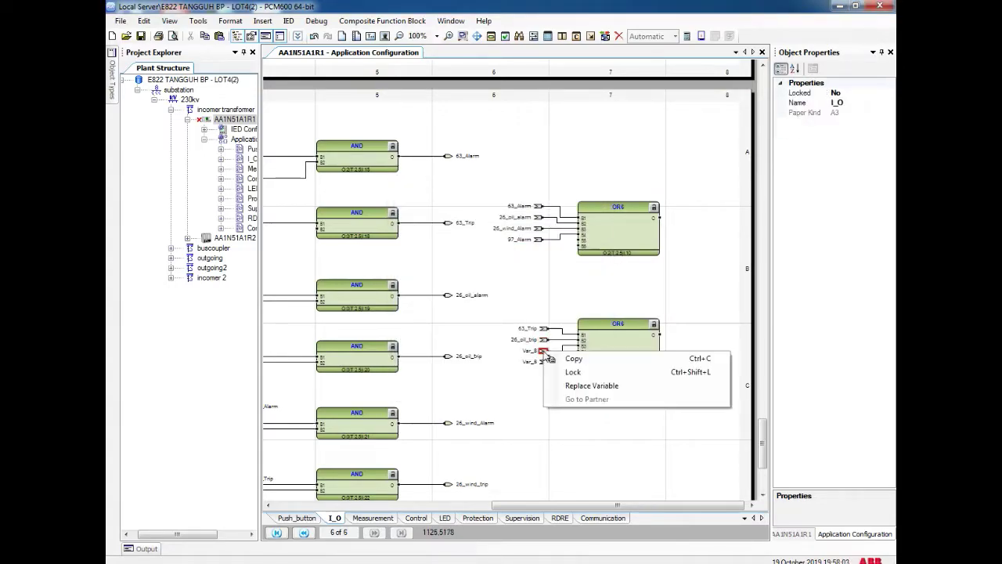
pyautogui.click(580, 388)
pyautogui.write('26')
pyautogui.click(484, 279)
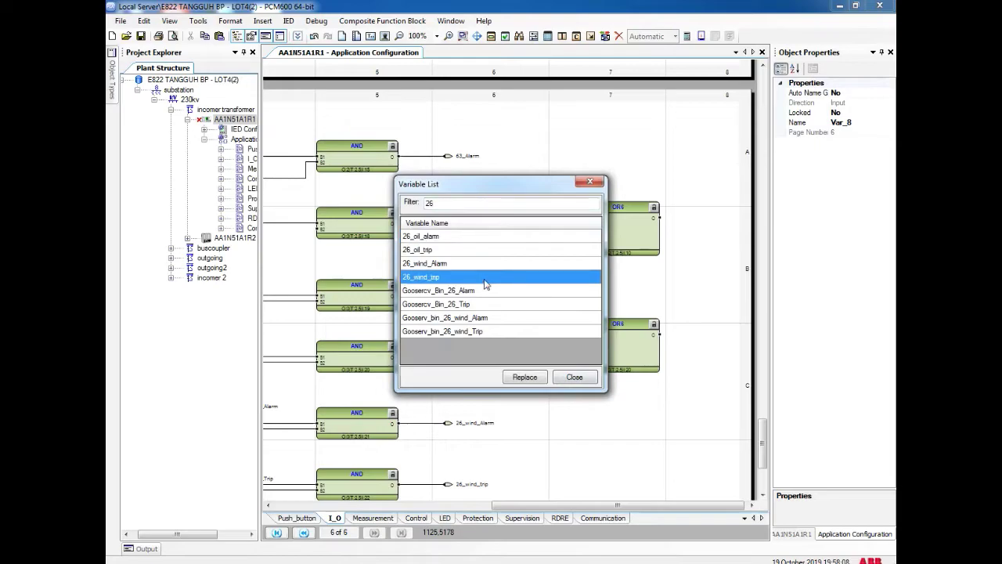
pyautogui.click(525, 377)
# Replace the lower OR6 block's fourth input variable with 97_Trip
pyautogui.rightClick(545, 365)
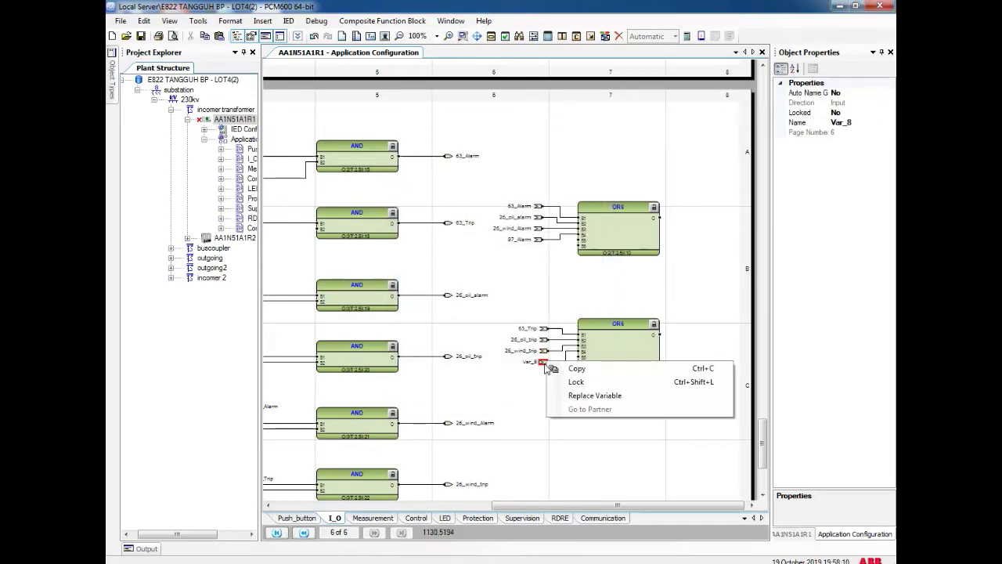
pyautogui.click(574, 396)
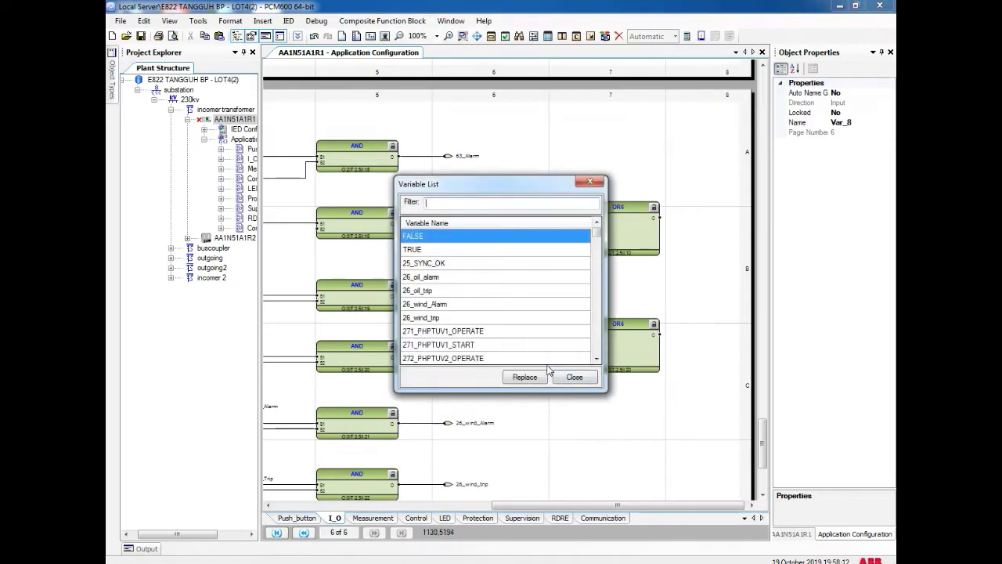
pyautogui.write('97')
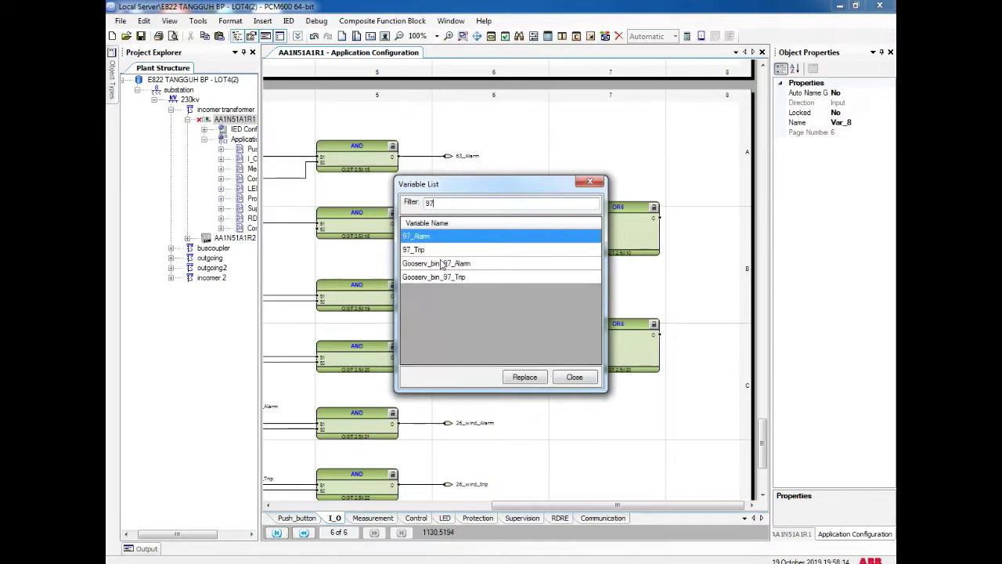
pyautogui.click(444, 251)
pyautogui.click(525, 377)
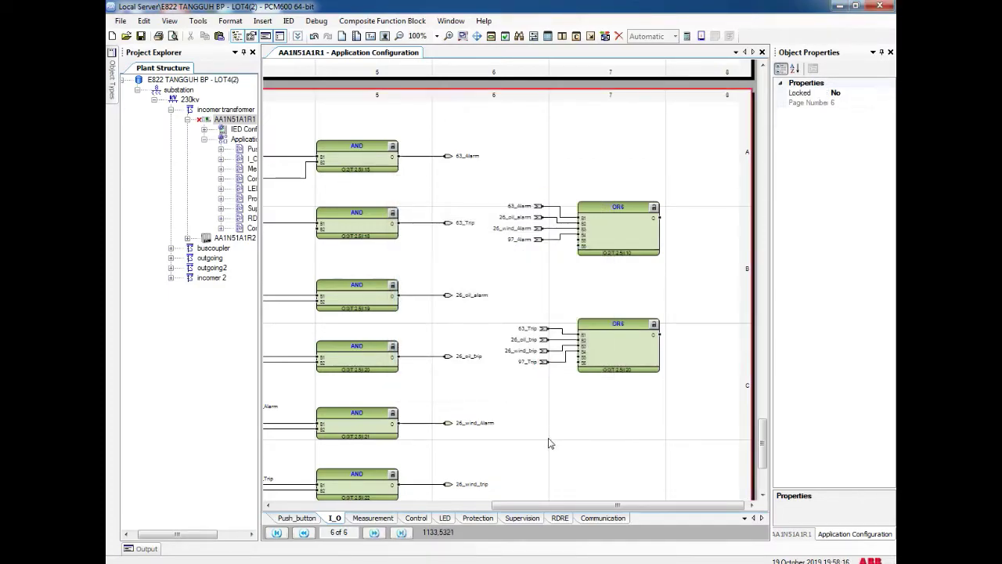
# Insert an output variable named Tra_Alarm and connect it to the upper OR6 block's output
pyautogui.rightClick(690, 213)
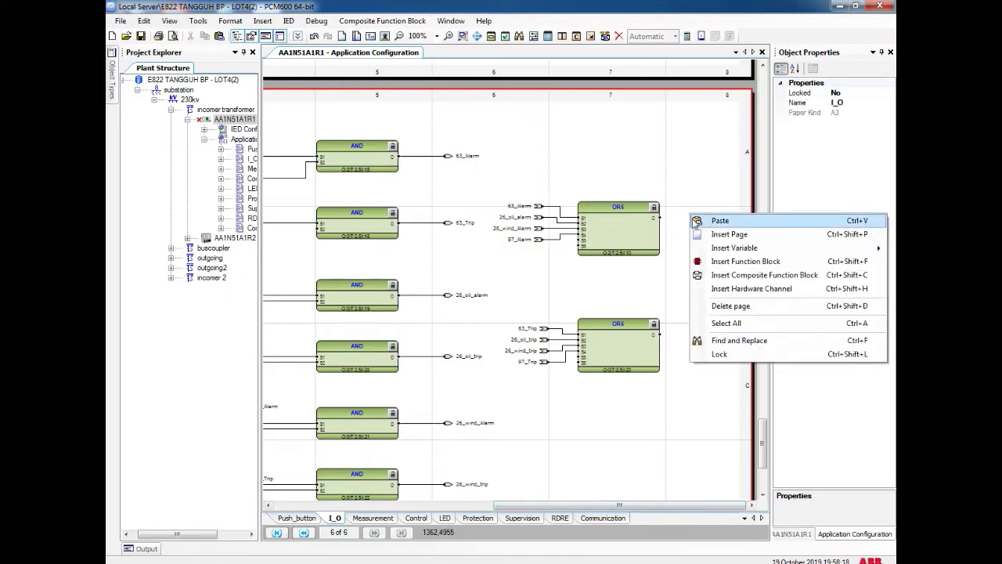
pyautogui.moveTo(715, 246)
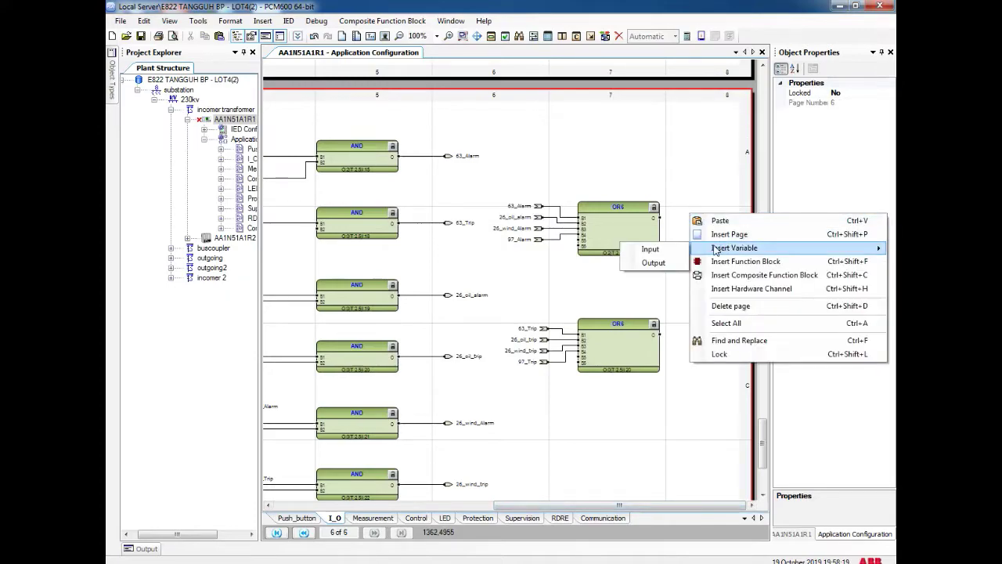
pyautogui.click(672, 264)
pyautogui.write('Tra_')
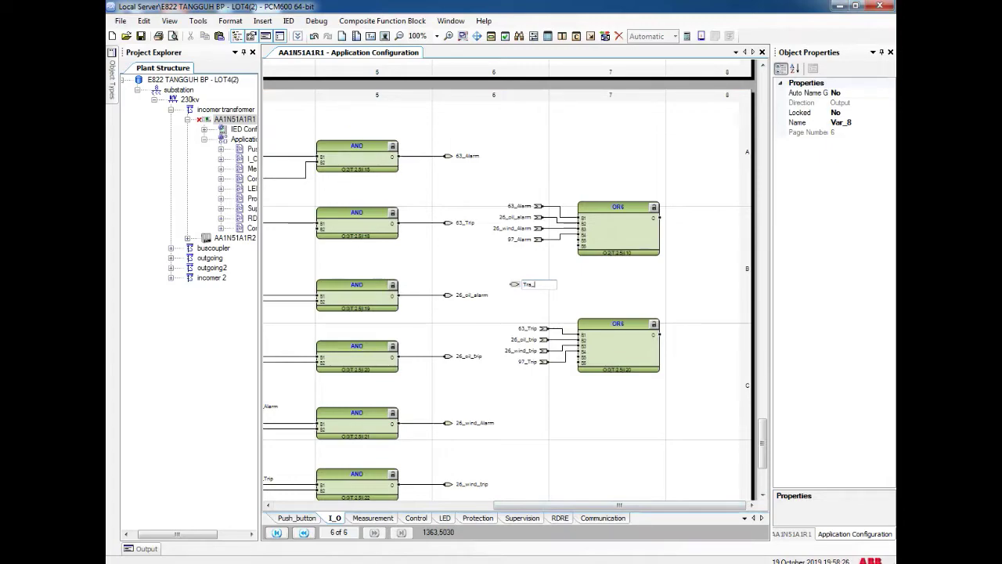
pyautogui.click(618, 283)
pyautogui.moveTo(520, 291); pyautogui.dragTo(660, 218)
pyautogui.click(685, 230)
pyautogui.click(677, 253)
# Insert an output variable for the lower OR6 block and name it Traf_trip
pyautogui.rightClick(650, 298)
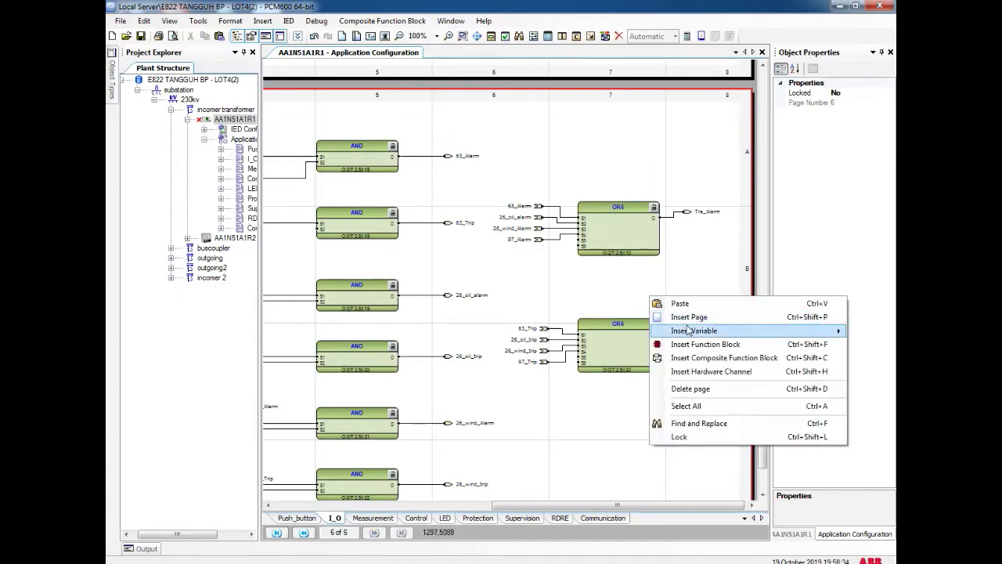
pyautogui.moveTo(694, 331)
pyautogui.click(639, 346)
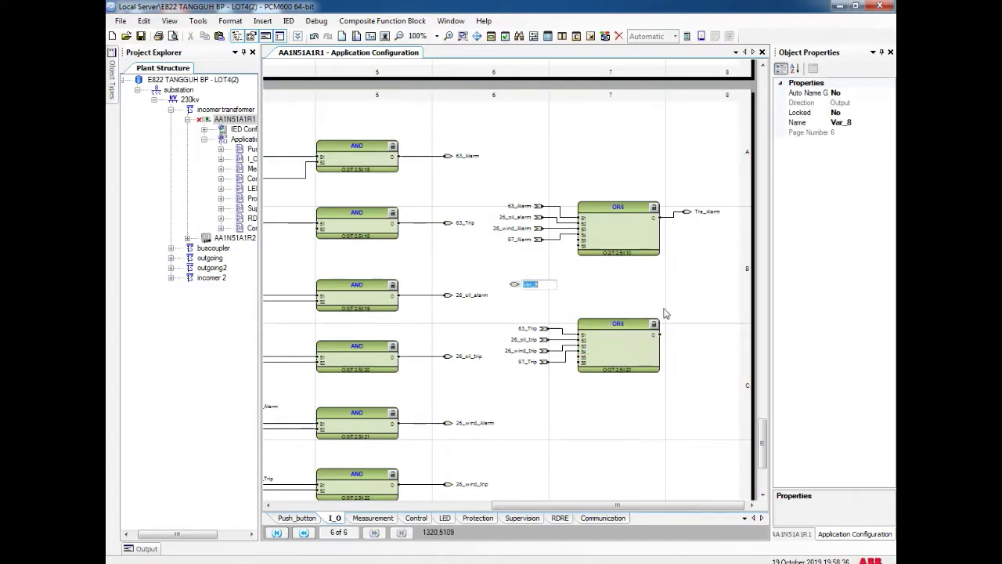
pyautogui.write('Traf_trip')
pyautogui.click(651, 291)
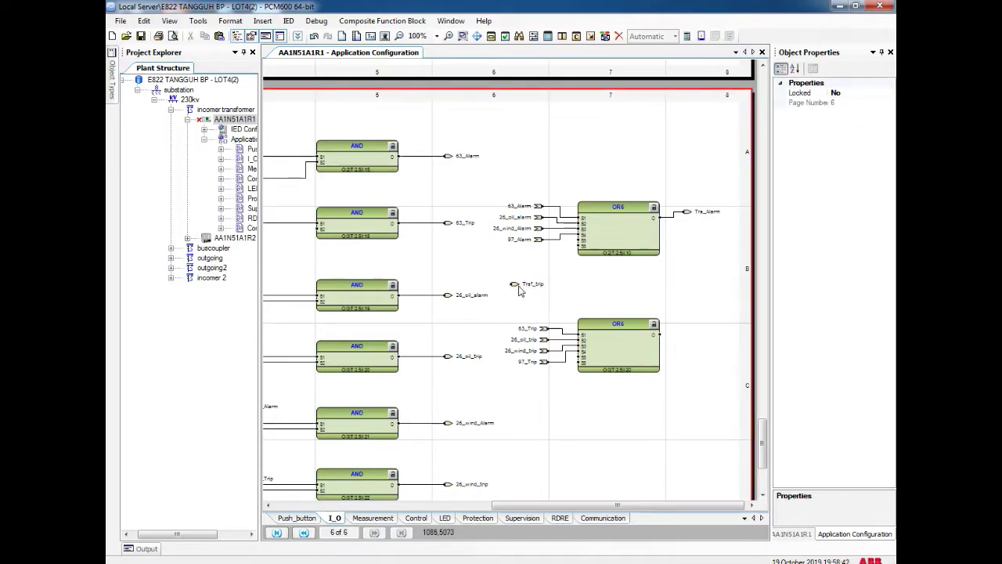
# Connect the Traf_trip variable to the lower OR6 block's output and save the application configuration before closing it
pyautogui.moveTo(517, 288); pyautogui.dragTo(661, 335)
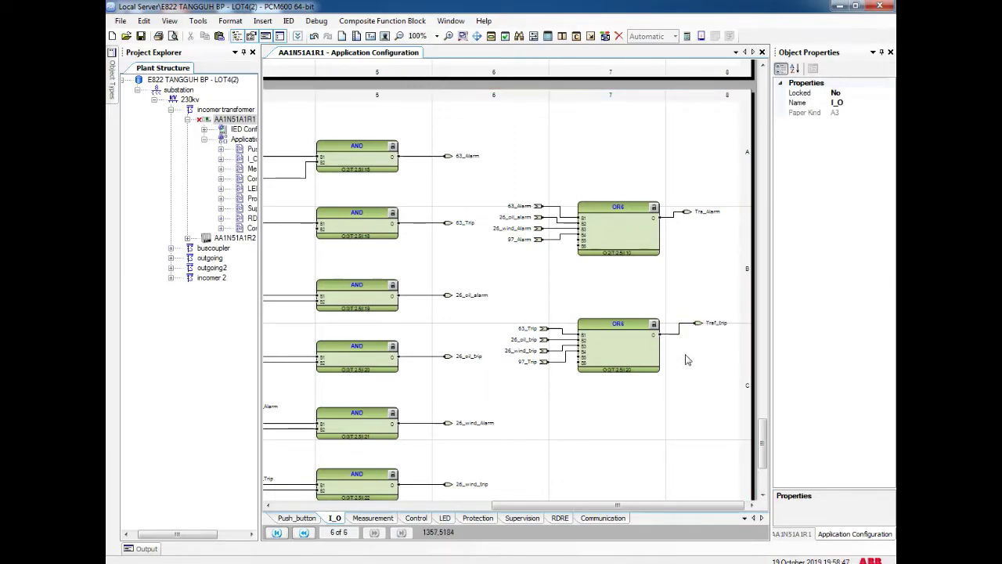
pyautogui.click(141, 37)
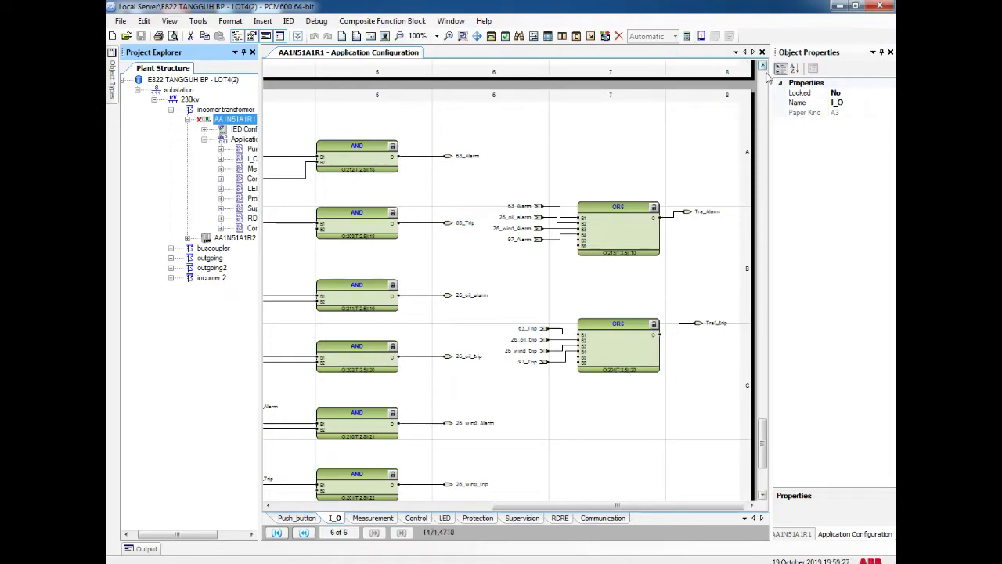
pyautogui.click(762, 52)
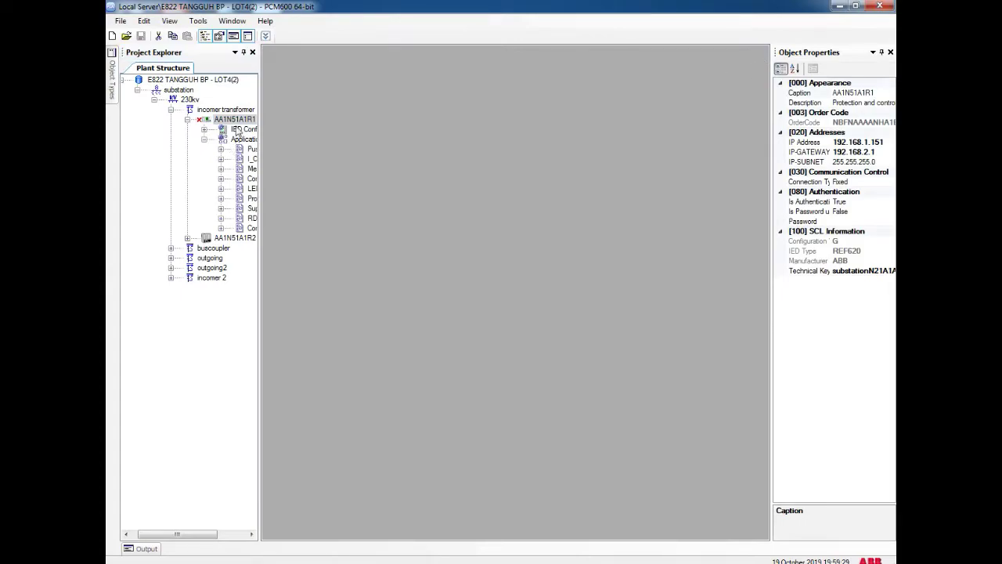
# Open the signal matrix of relay AA1N51A1R1 at its GOOSE sheet
pyautogui.click(203, 140)
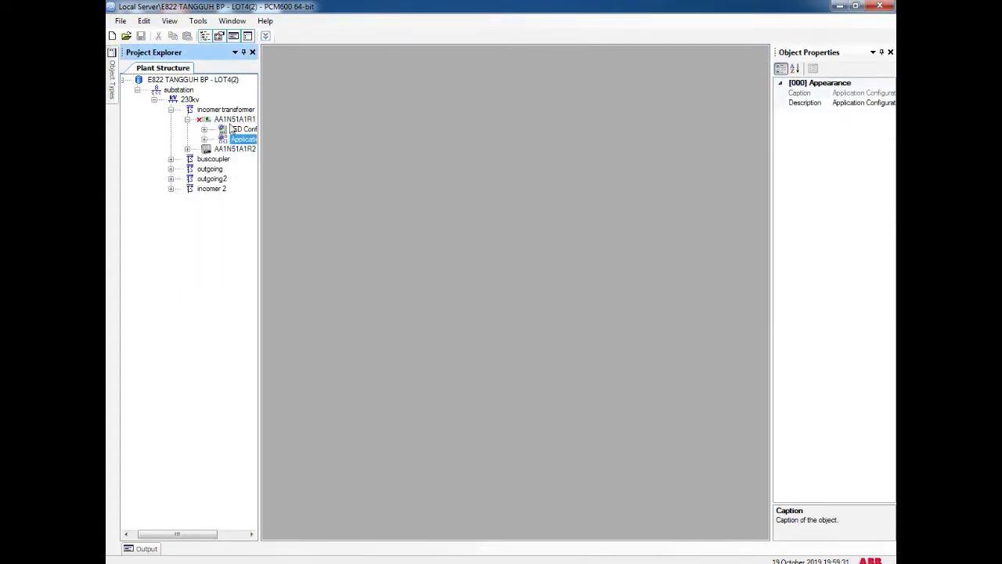
pyautogui.click(235, 119)
pyautogui.rightClick(237, 122)
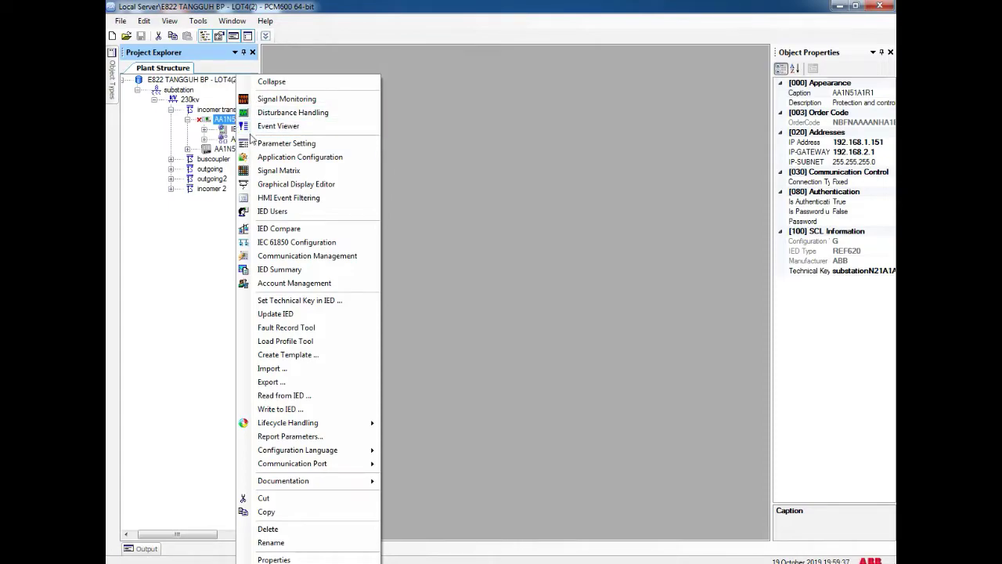
pyautogui.click(266, 170)
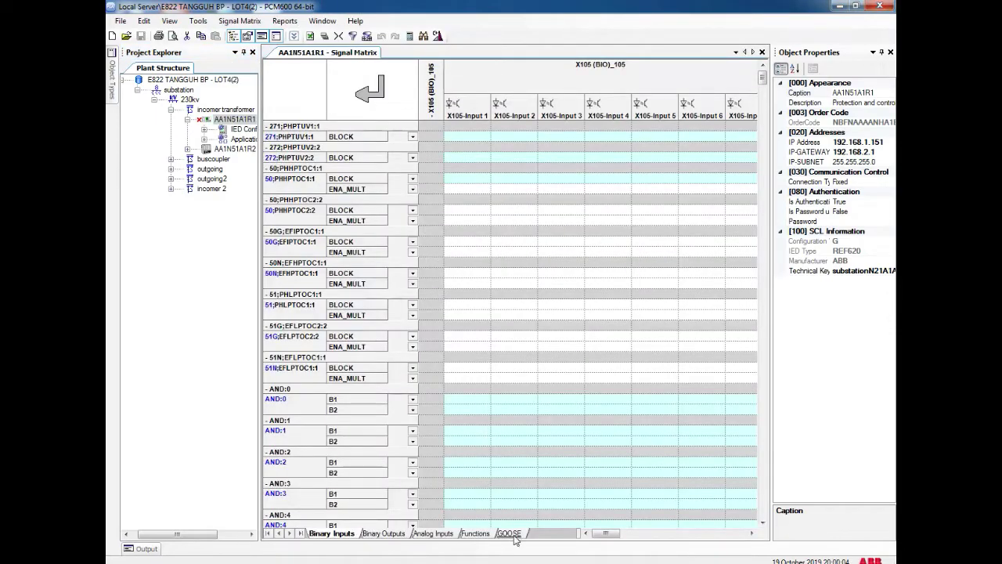
pyautogui.click(509, 533)
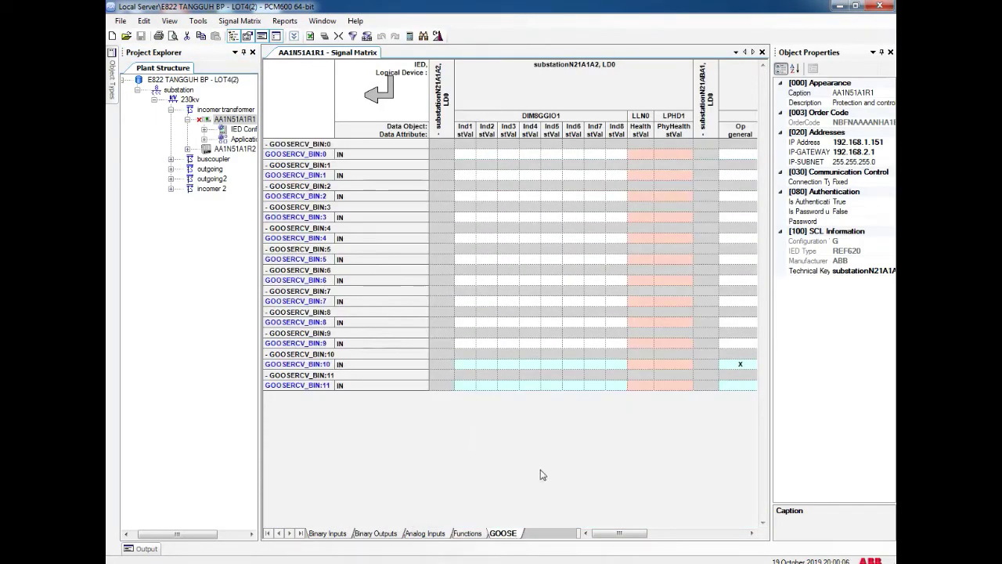
pyautogui.moveTo(604, 540)
pyautogui.mouseDown()
pyautogui.moveTo(753, 534)
pyautogui.moveTo(608, 539)
pyautogui.mouseUp()
# Examine the entries of the Tran data set in the IEC 61850 configuration of AA1N51A1R2
pyautogui.rightClick(220, 148)
pyautogui.click(281, 260)
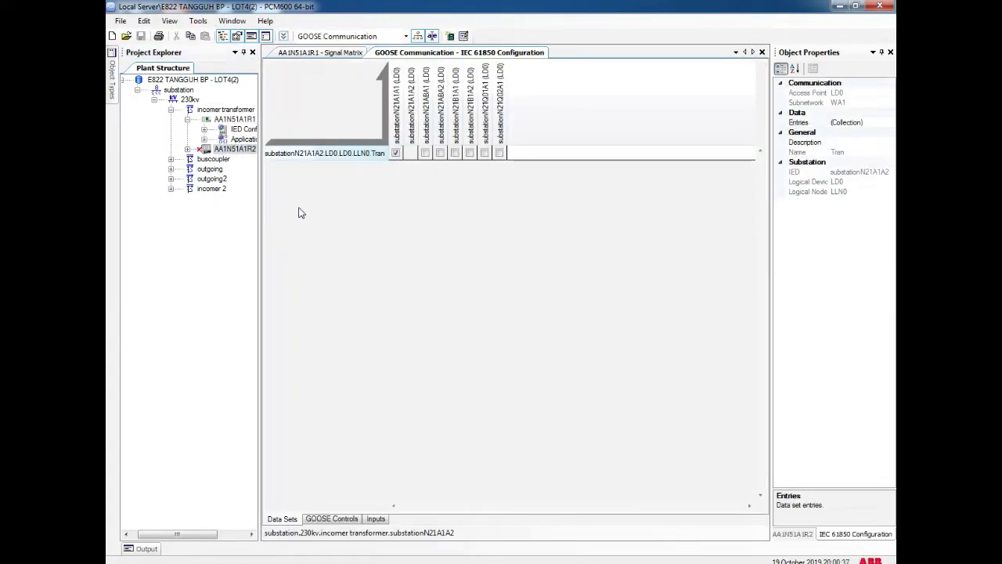
pyautogui.click(337, 155)
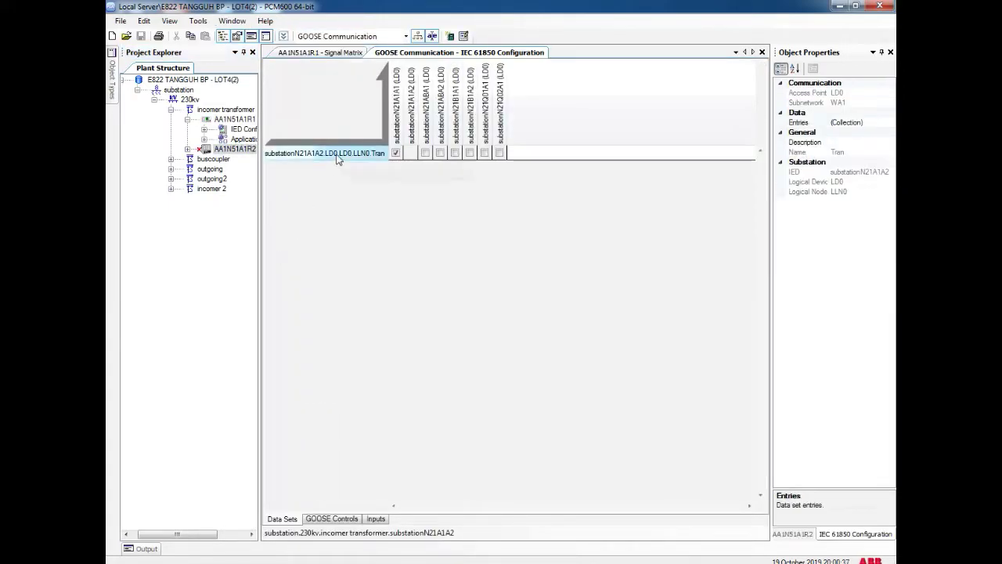
pyautogui.doubleClick(338, 155)
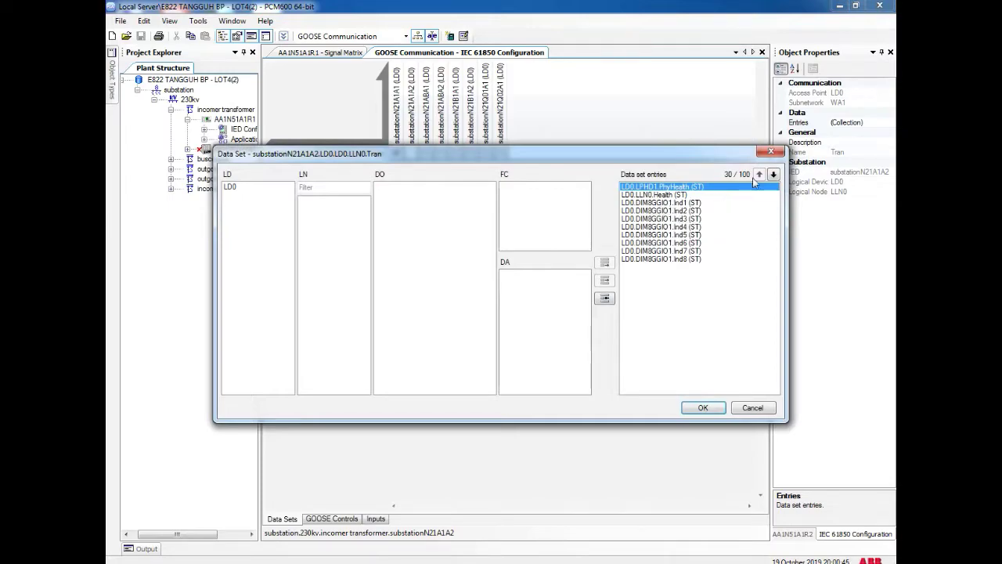
pyautogui.click(772, 151)
# In the AA1N51A1R1 signal matrix, map DIM8GGIO1 Ind1 to Ind4 one-to-one to GOOSERCV_BIN:0 to GOOSERCV_BIN:3
pyautogui.click(332, 54)
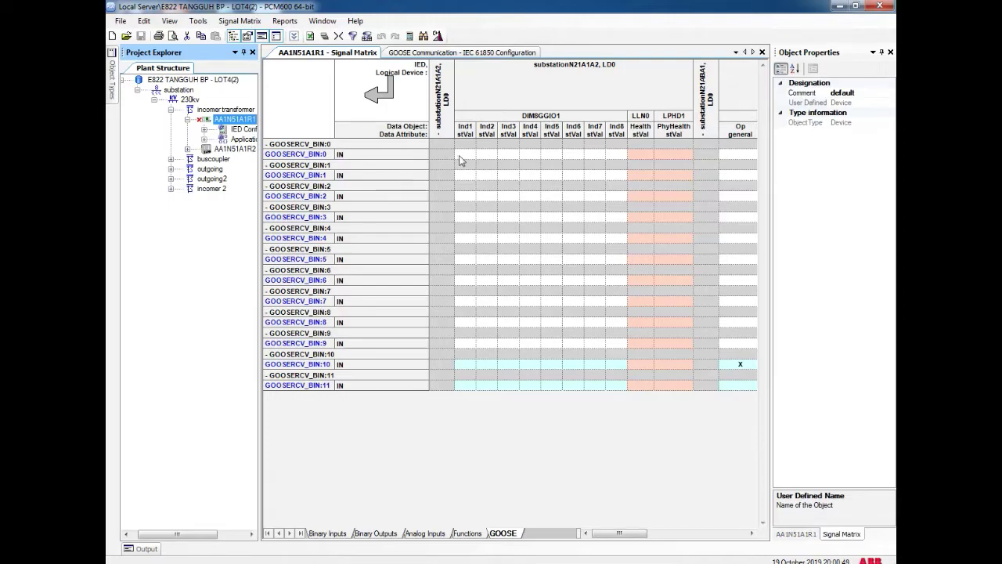
pyautogui.click(463, 156)
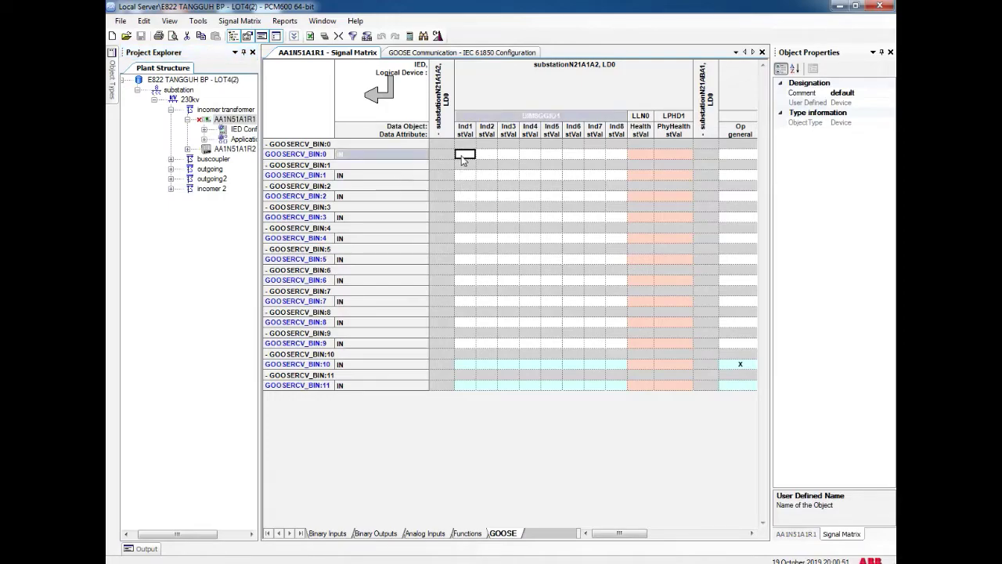
pyautogui.click(463, 155)
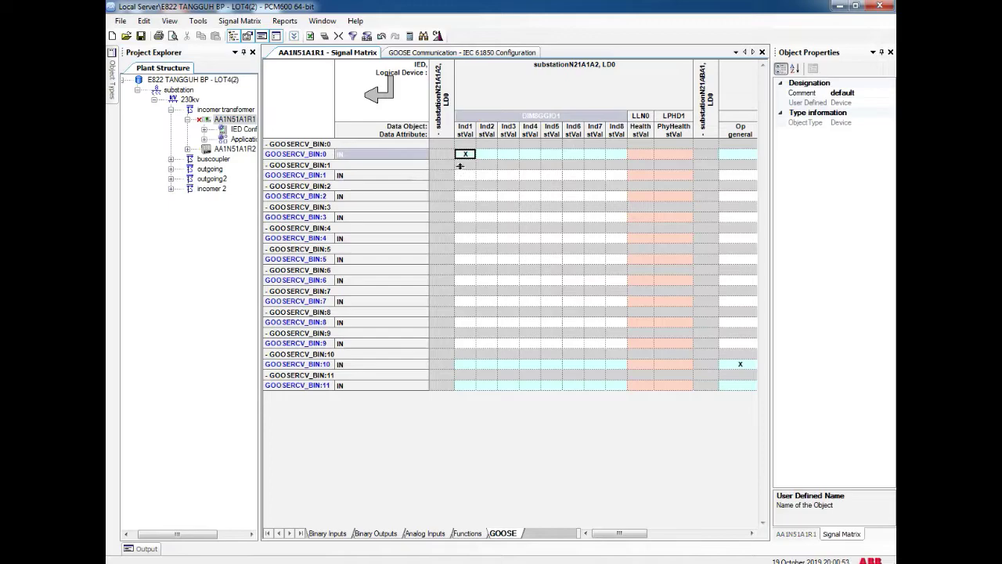
pyautogui.click(487, 177)
pyautogui.click(488, 178)
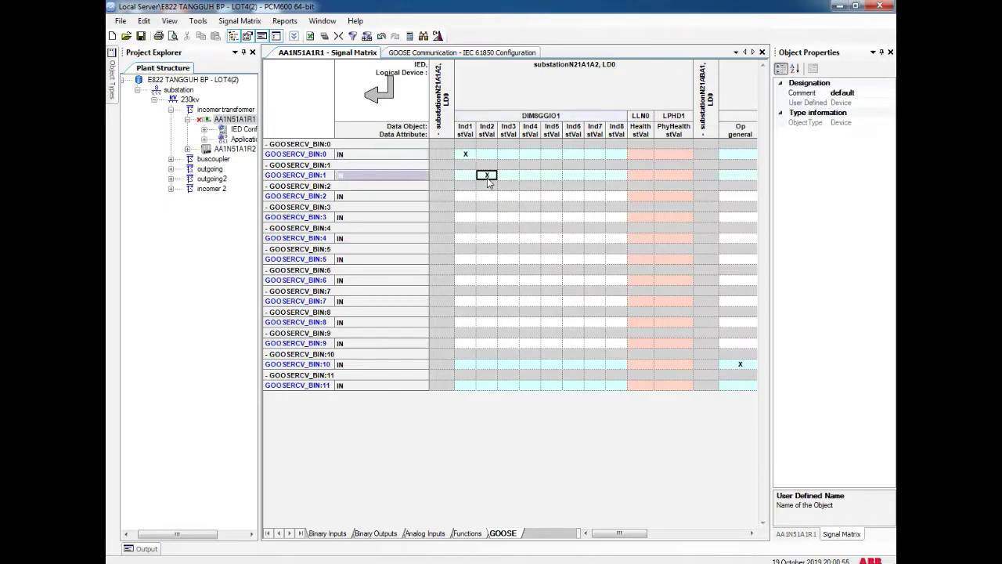
pyautogui.click(513, 200)
pyautogui.click(512, 201)
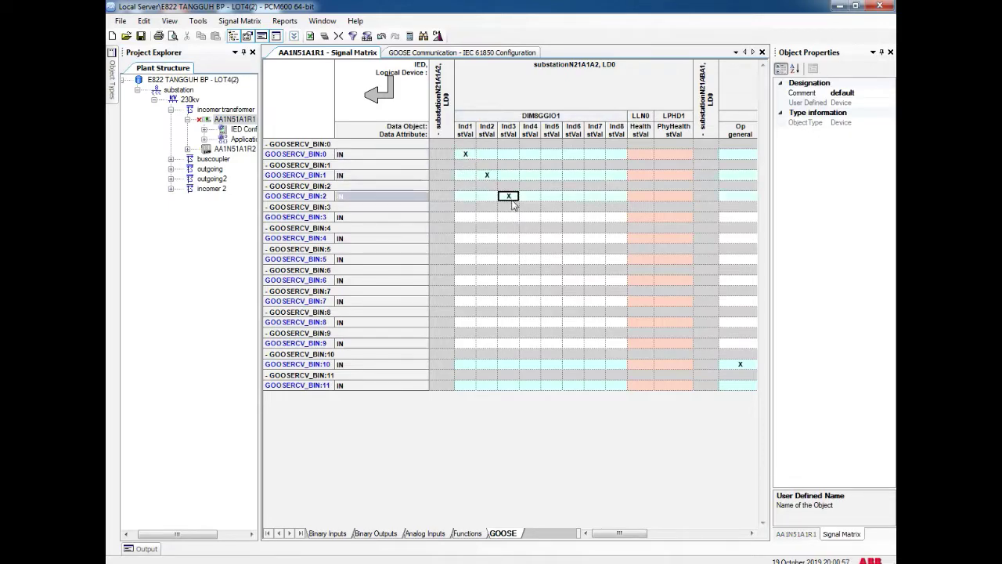
pyautogui.click(531, 218)
pyautogui.click(531, 218)
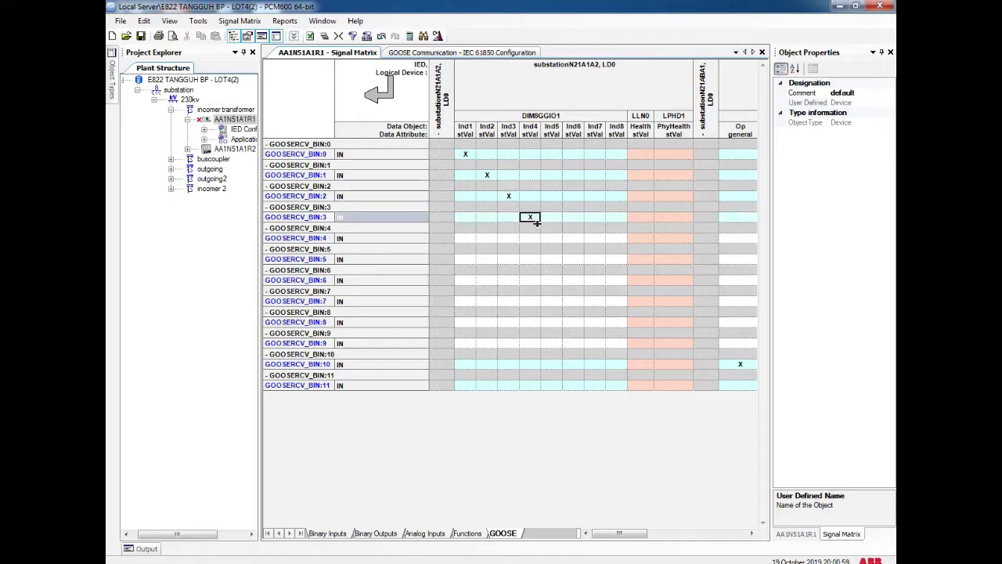
# Map DIM8GGIO1 Ind5 to Ind8 one-to-one to GOOSERCV_BIN:4 to GOOSERCV_BIN:7, then save and close the signal matrix
pyautogui.click(553, 241)
pyautogui.click(553, 242)
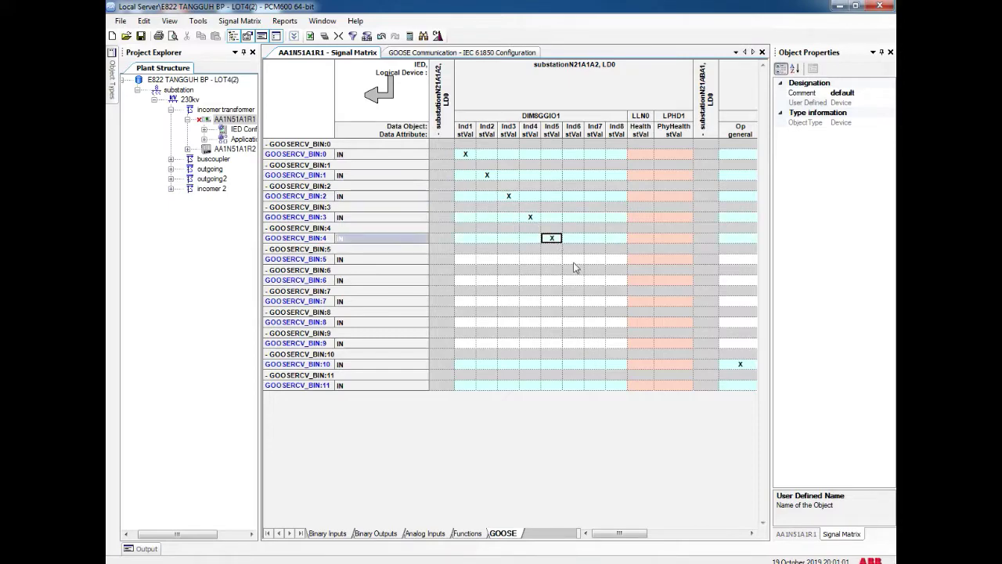
pyautogui.click(573, 260)
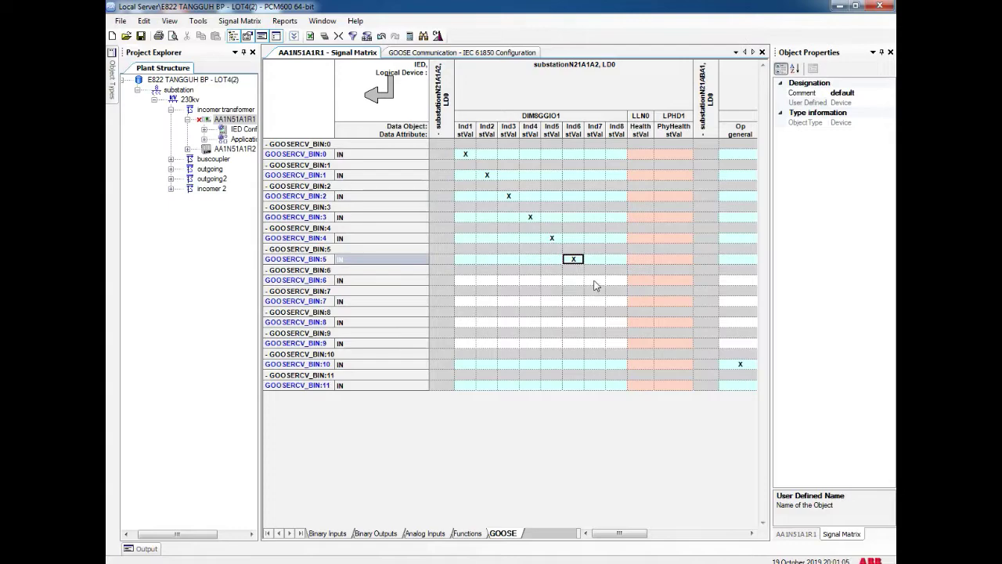
pyautogui.click(595, 281)
pyautogui.doubleClick(597, 285)
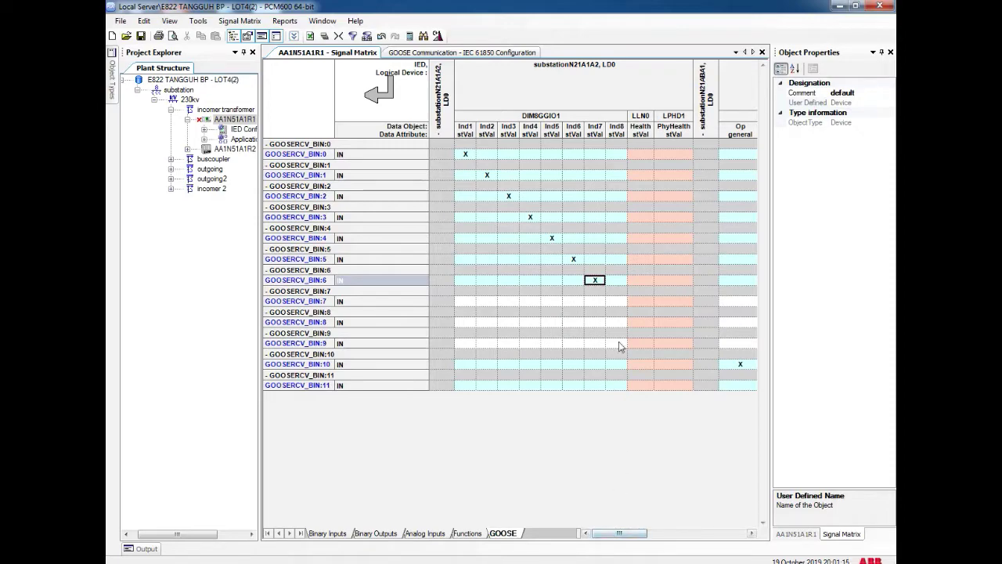
pyautogui.click(618, 303)
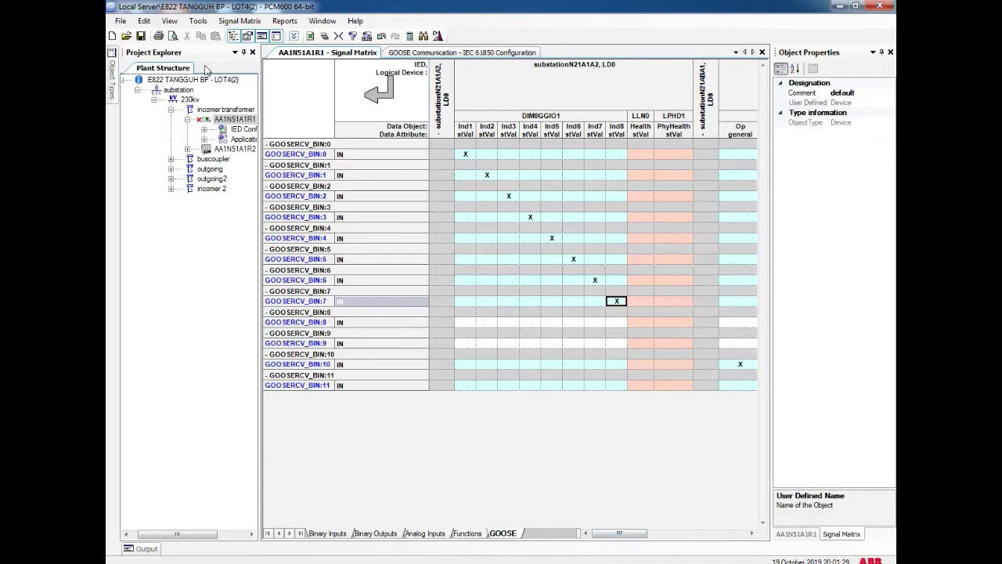
pyautogui.click(141, 37)
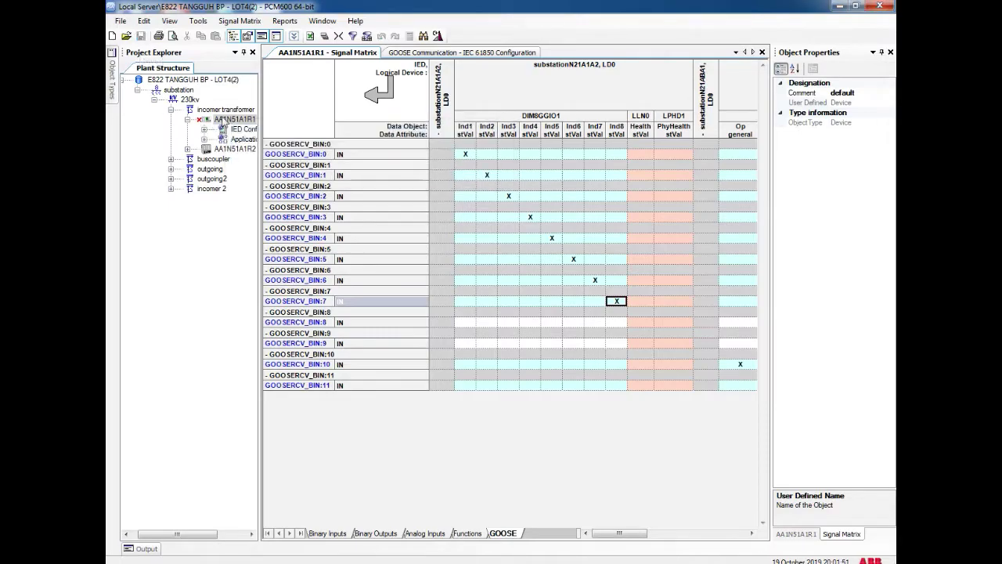
pyautogui.click(762, 52)
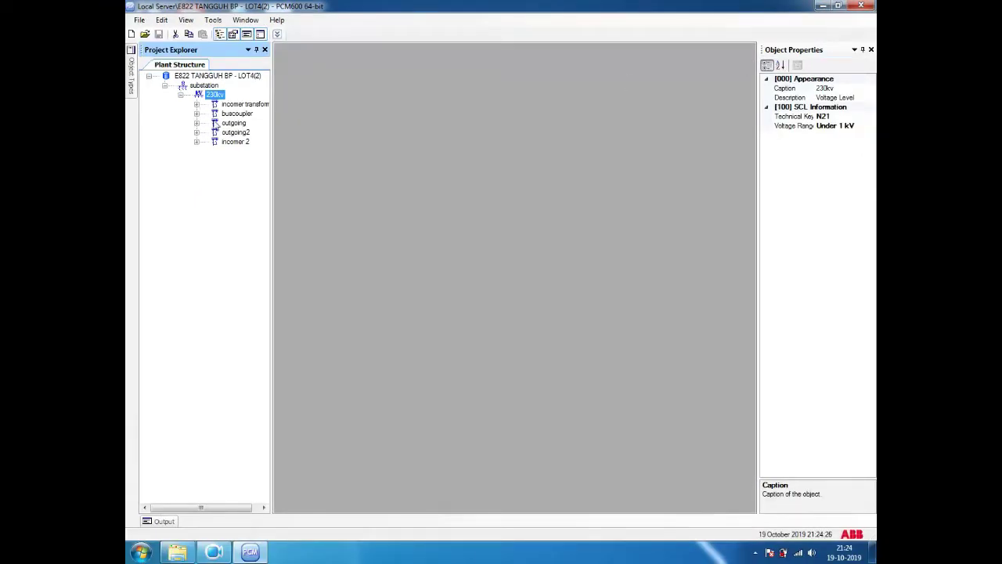
# Open the application configuration of AA1N51A1R2 in the incomer transformer bay
pyautogui.click(197, 104)
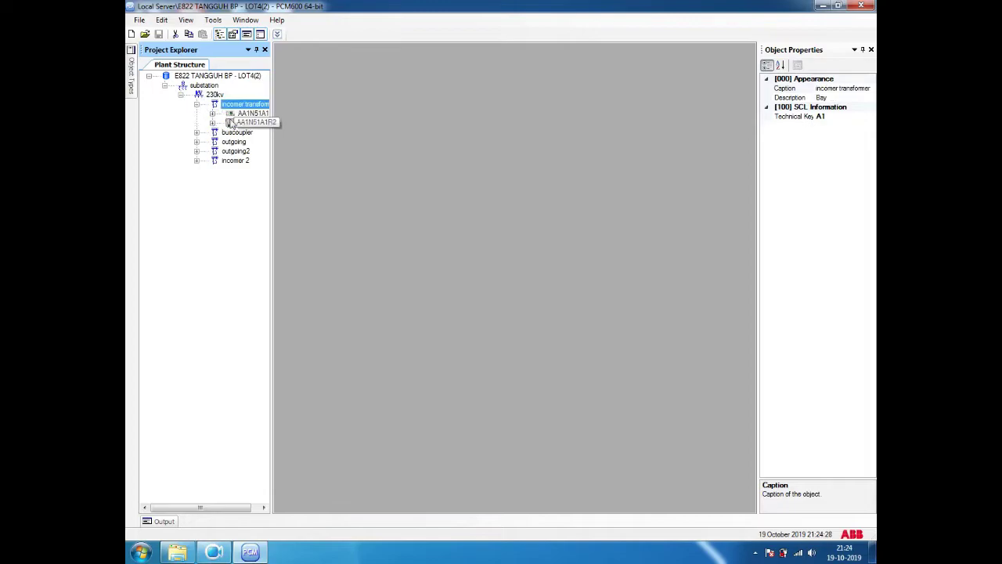
pyautogui.rightClick(250, 123)
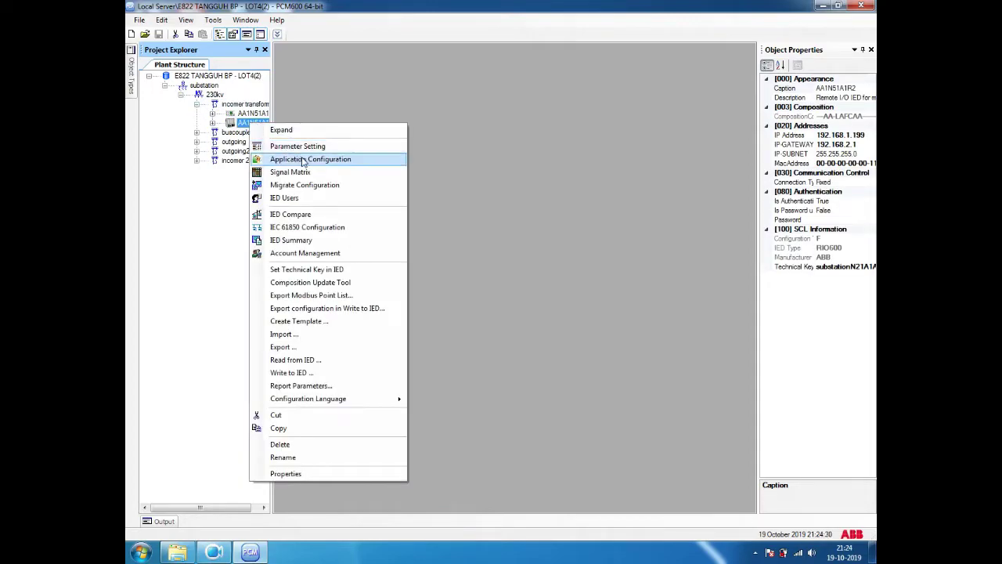
pyautogui.click(304, 160)
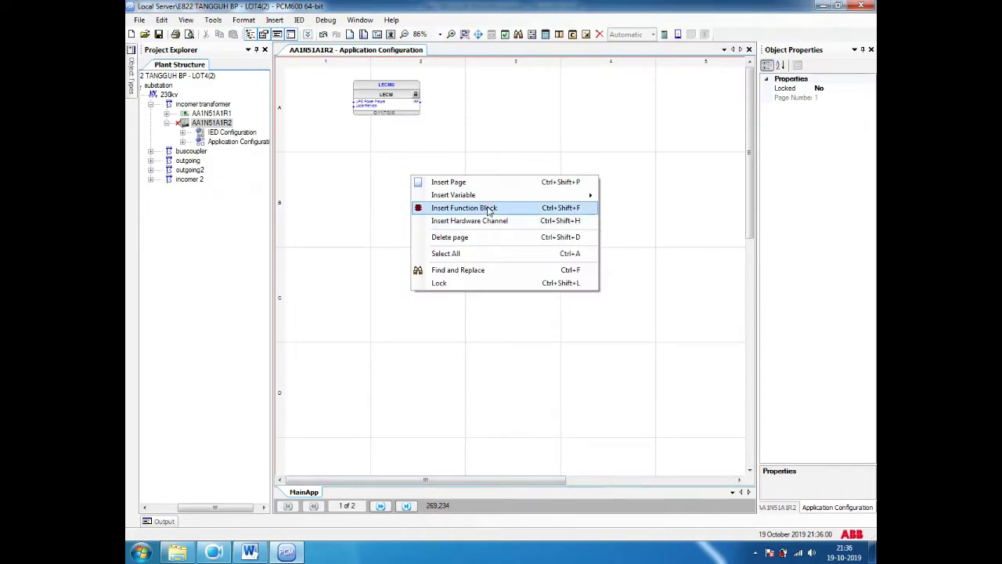
# Insert a GOOSERCV_BIN function block and place it below and right of the LECM block
pyautogui.click(490, 210)
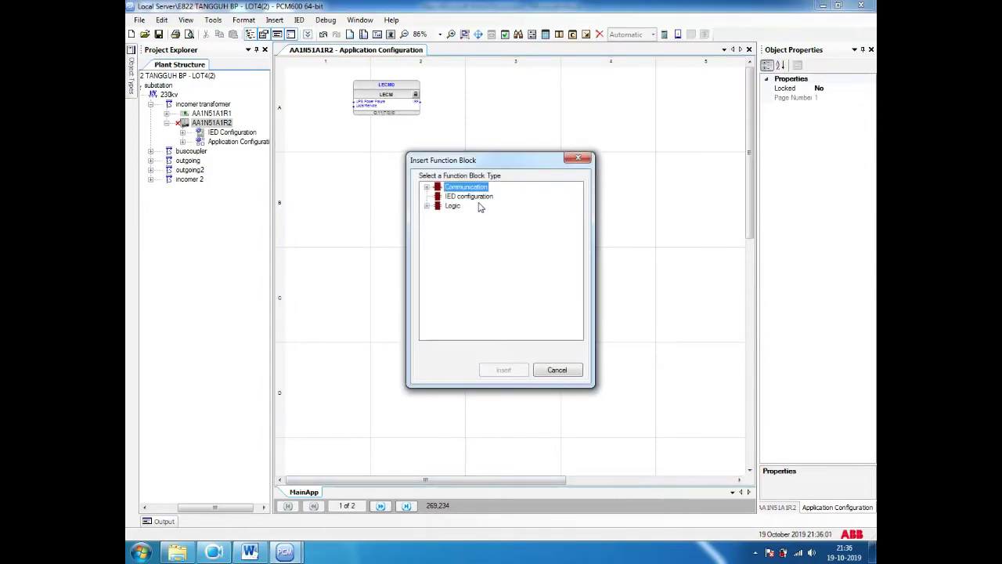
pyautogui.click(427, 187)
pyautogui.click(480, 196)
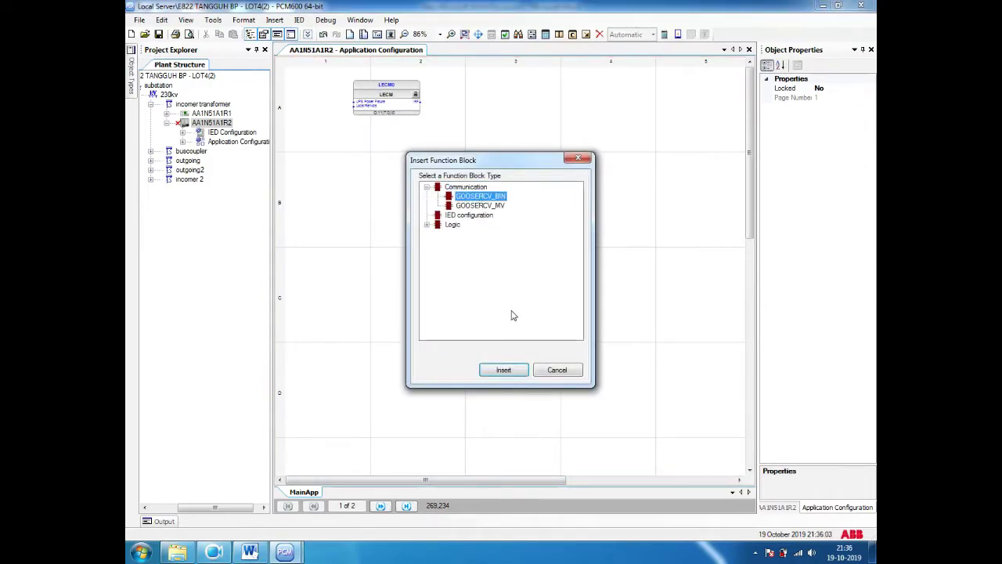
pyautogui.click(504, 370)
pyautogui.click(521, 309)
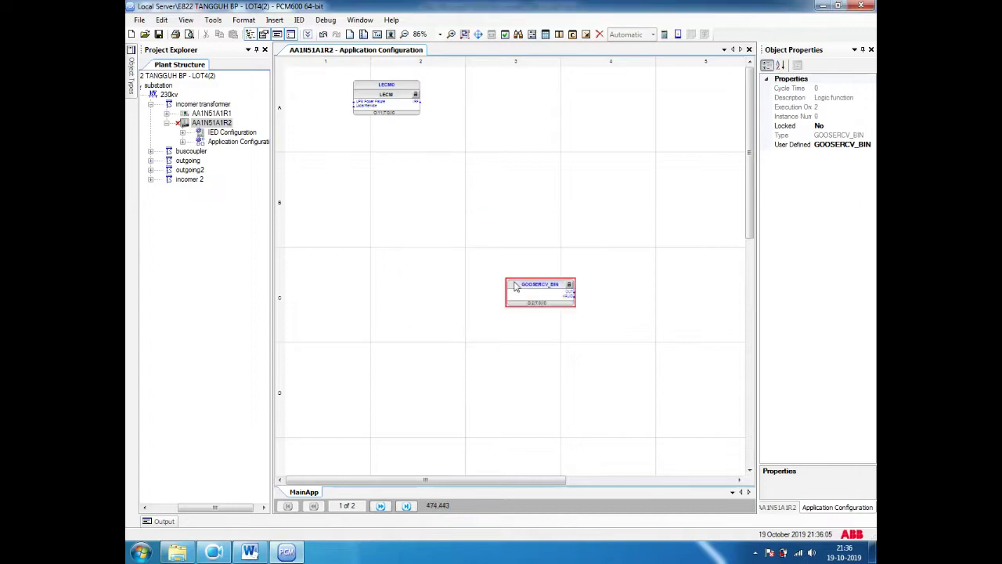
pyautogui.moveTo(539, 303); pyautogui.dragTo(485, 212)
# Insert a second GOOSERCV_BIN function block with instance 2.1 directly below the first one
pyautogui.rightClick(452, 265)
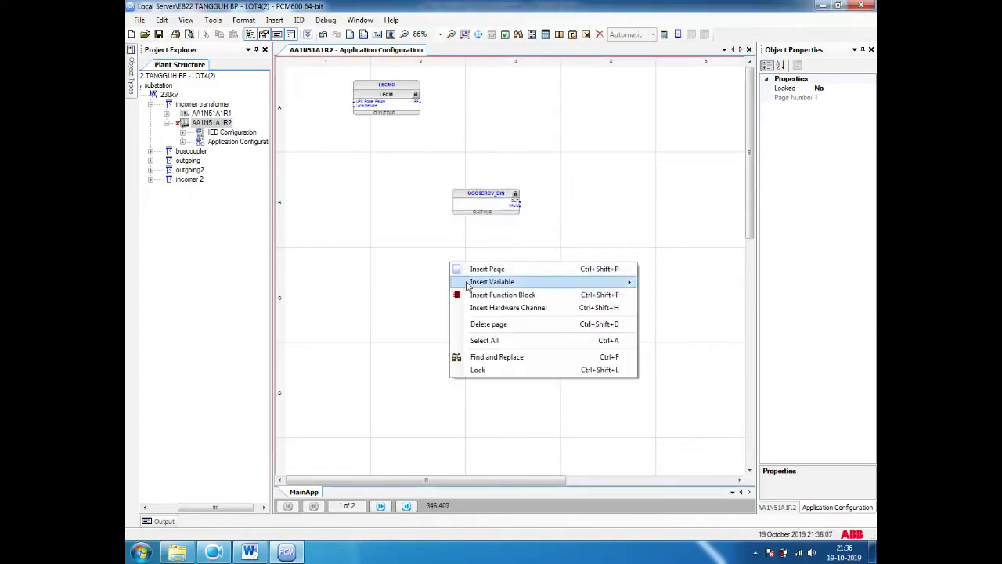
pyautogui.click(503, 295)
pyautogui.click(428, 189)
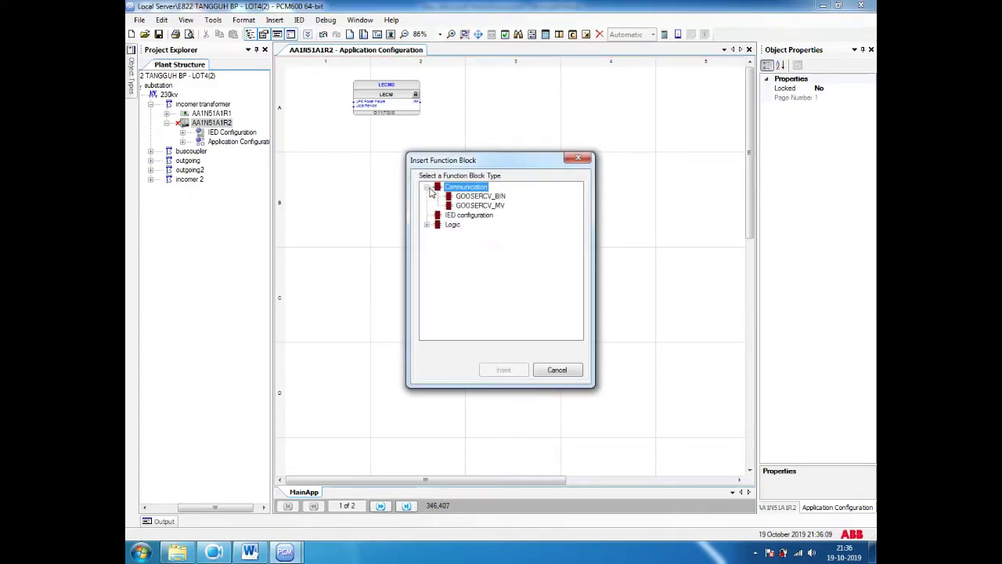
pyautogui.click(473, 198)
pyautogui.click(503, 369)
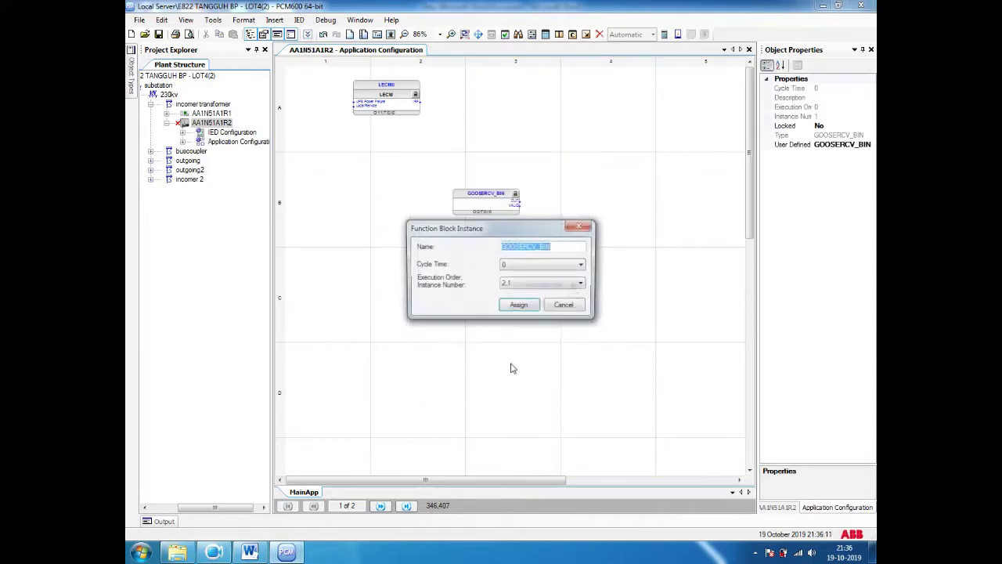
pyautogui.click(519, 305)
pyautogui.moveTo(528, 301); pyautogui.dragTo(468, 289)
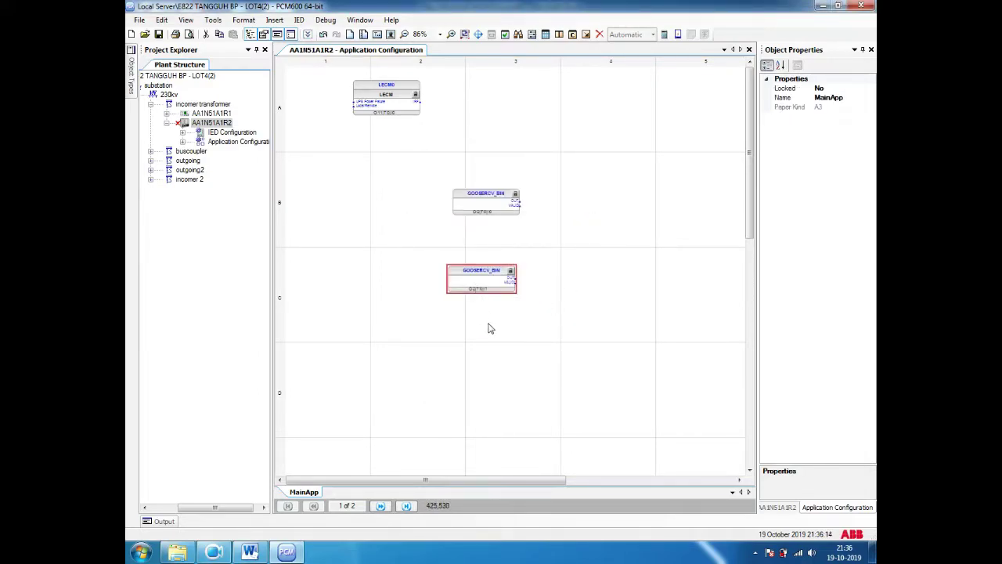
# Insert a third GOOSERCV_BIN function block with instance 2.2 below the second one
pyautogui.scroll(-2, 487, 322)
pyautogui.rightClick(465, 280)
pyautogui.click(505, 312)
pyautogui.click(427, 187)
pyautogui.click(474, 197)
pyautogui.click(506, 370)
pyautogui.click(534, 307)
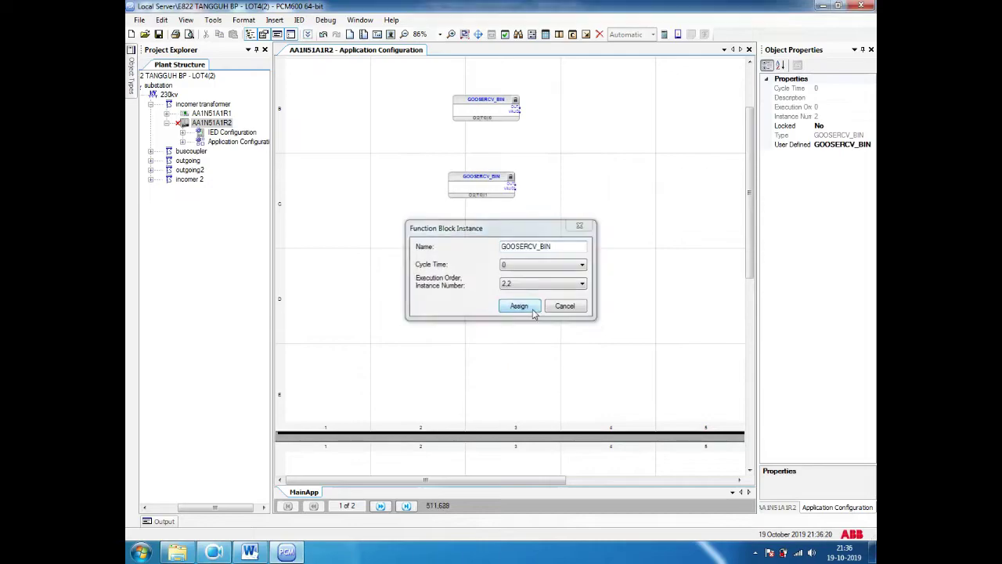
pyautogui.click(477, 280)
# Insert an output variable named DC_MCB_Trip beside the uppermost GOOSERCV_BIN block and connect it to the block's OUT pin
pyautogui.scroll(1, 524, 146)
pyautogui.rightClick(558, 146)
pyautogui.moveTo(604, 168)
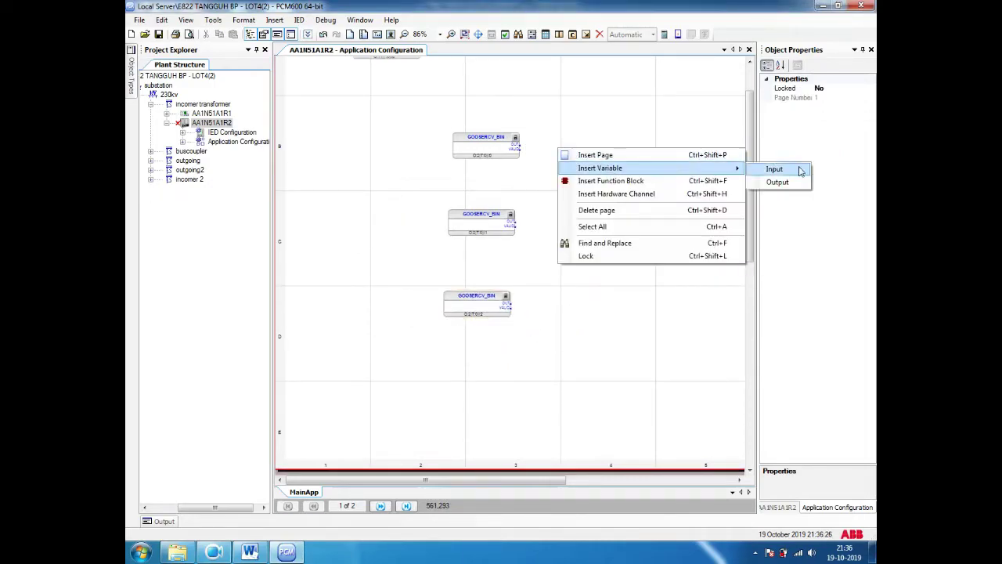
pyautogui.click(786, 169)
pyautogui.moveTo(565, 304); pyautogui.dragTo(581, 150)
pyautogui.click(581, 151)
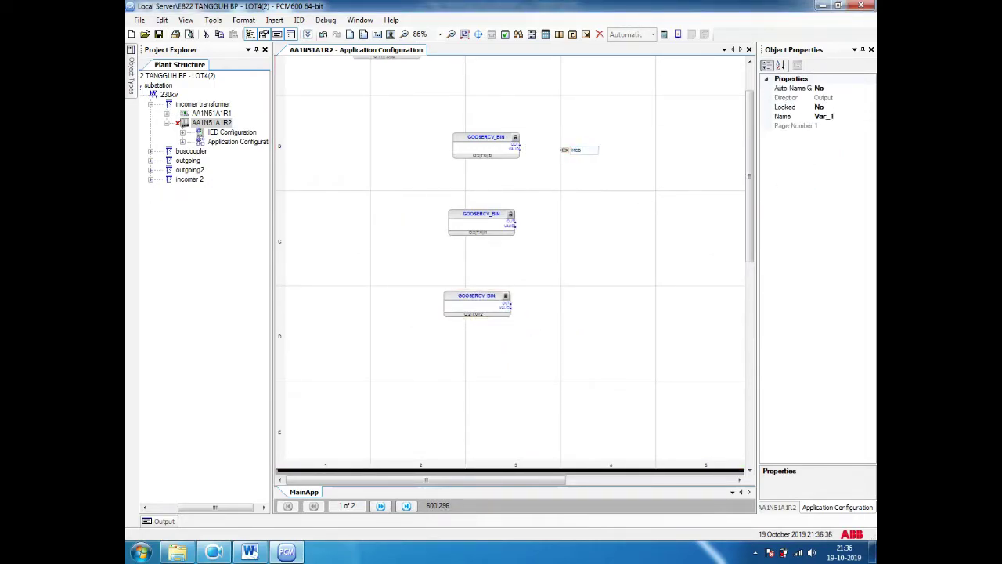
pyautogui.write('DC_')
pyautogui.click(596, 195)
pyautogui.moveTo(563, 150); pyautogui.dragTo(520, 144)
# Insert an output variable named Earth_Switch_open and connect it to the OUT pin of the middle GOOSERCV_BIN block
pyautogui.rightClick(560, 223)
pyautogui.moveTo(597, 243)
pyautogui.click(783, 256)
pyautogui.click(567, 304)
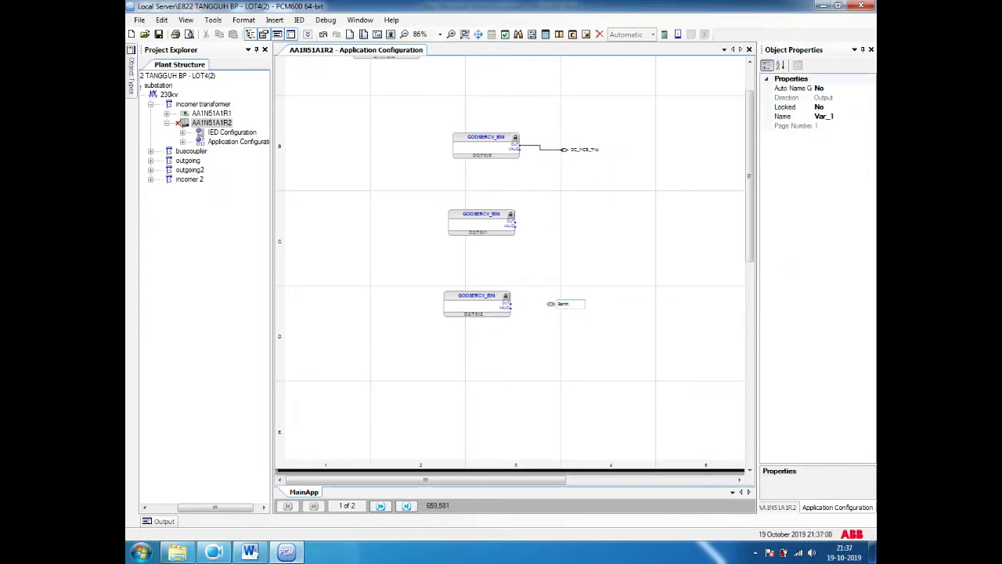
pyautogui.click(604, 330)
pyautogui.moveTo(553, 305); pyautogui.dragTo(517, 222)
# Insert an output variable named Rack_out_CB and connect it to the OUT pin of the lowest GOOSERCV_BIN block
pyautogui.rightClick(558, 294)
pyautogui.moveTo(615, 319)
pyautogui.click(775, 330)
pyautogui.click(598, 331)
pyautogui.moveTo(549, 304); pyautogui.dragTo(511, 304)
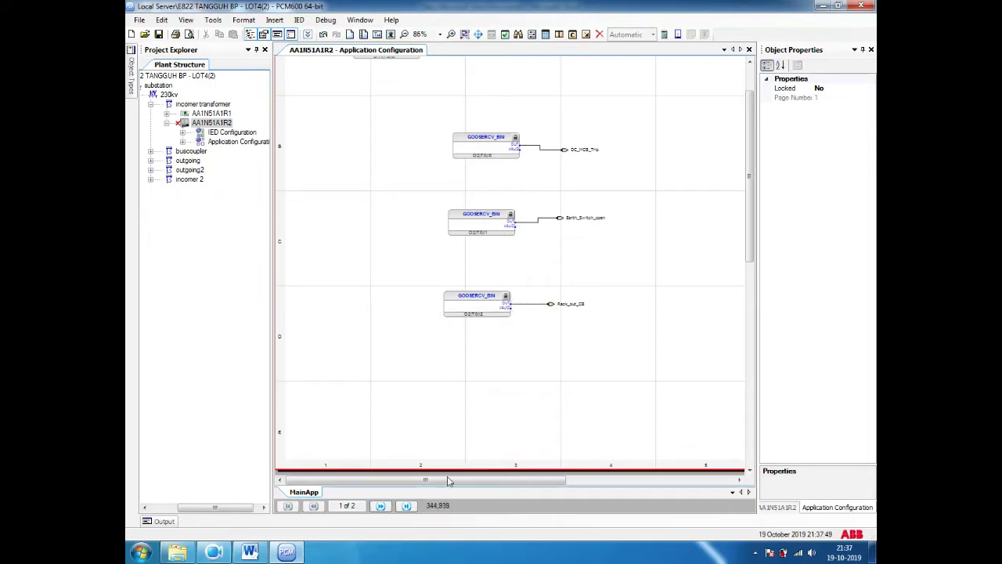
# Insert a binary output hardware channel for DOM4 Output 1 on the page, to the right of the DC_MCB_Trip variable
pyautogui.scroll(1, 467, 373)
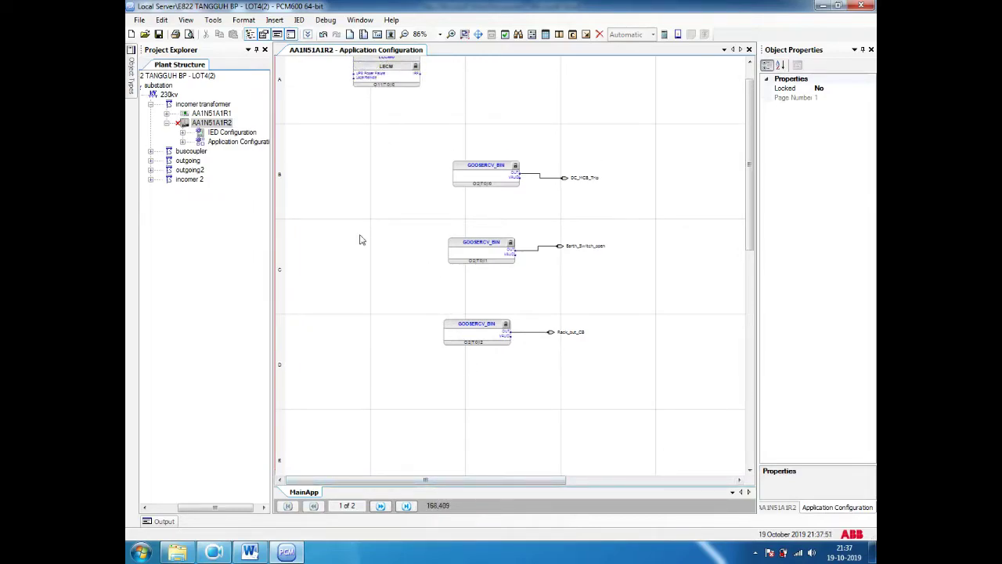
pyautogui.moveTo(490, 479); pyautogui.dragTo(590, 426)
pyautogui.rightClick(561, 173)
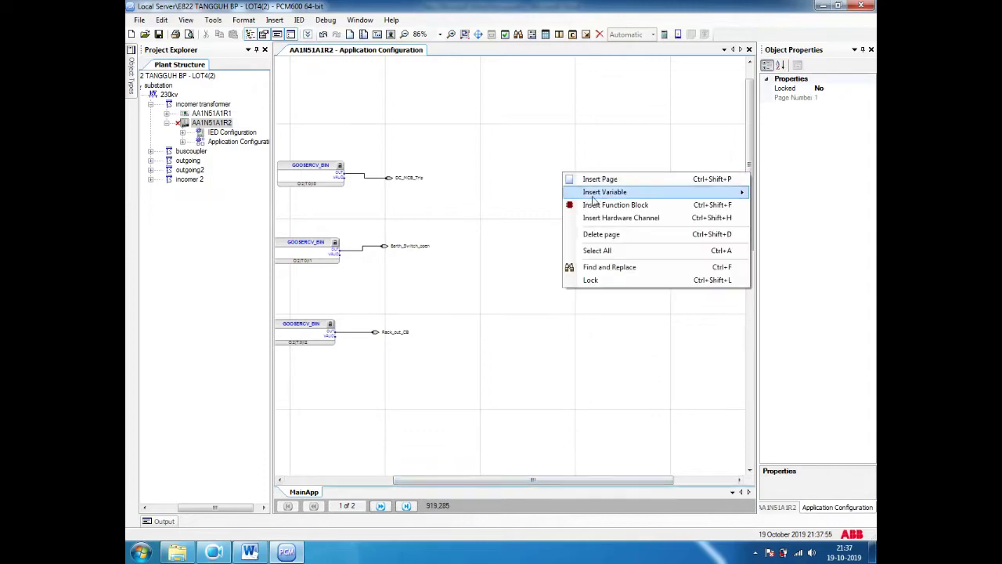
pyautogui.click(608, 217)
pyautogui.click(478, 207)
pyautogui.click(500, 368)
pyautogui.click(521, 311)
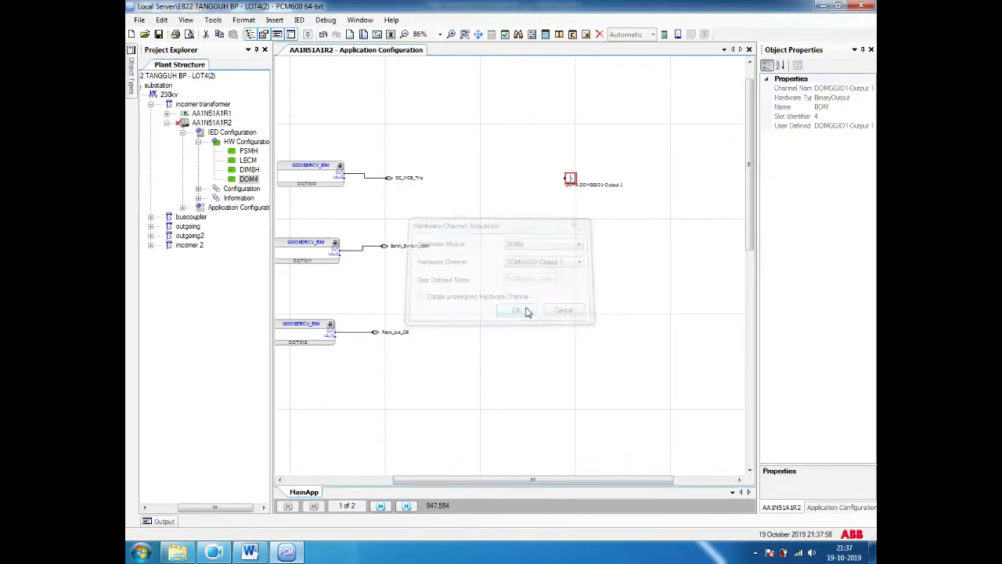
pyautogui.click(588, 182)
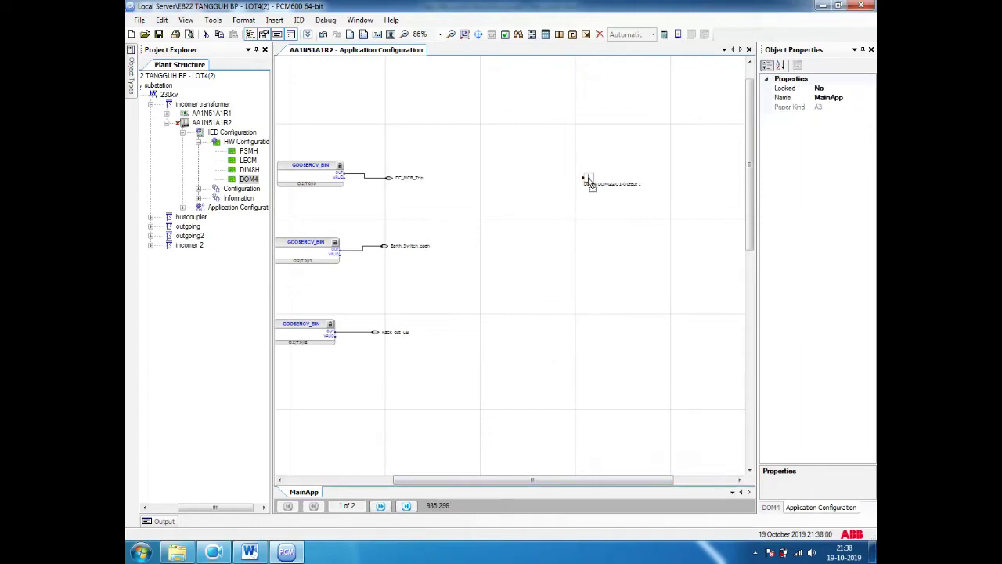
# Insert a second binary output hardware channel for DOM4 Output 2 directly below the Output 1 channel
pyautogui.rightClick(582, 236)
pyautogui.click(624, 280)
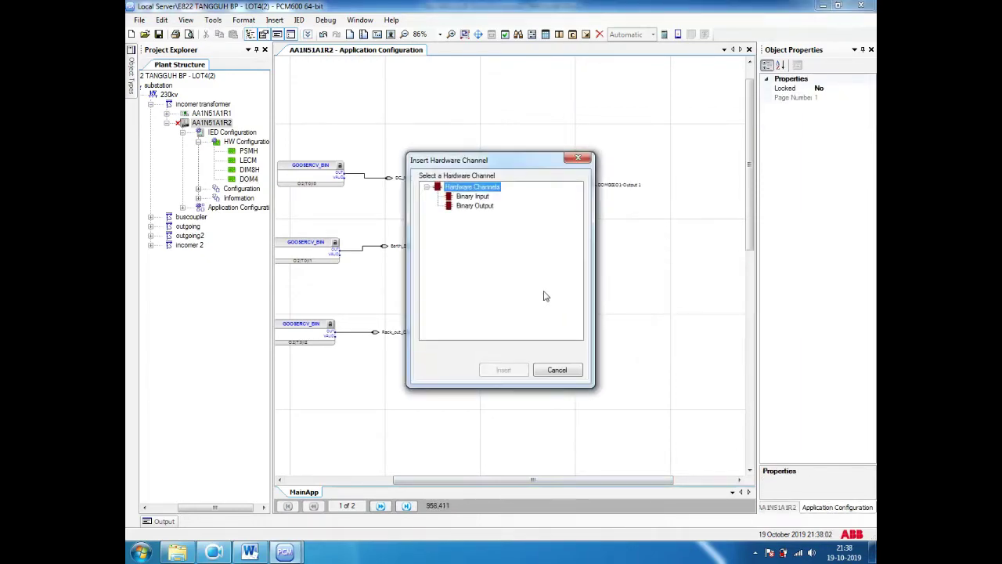
pyautogui.click(484, 209)
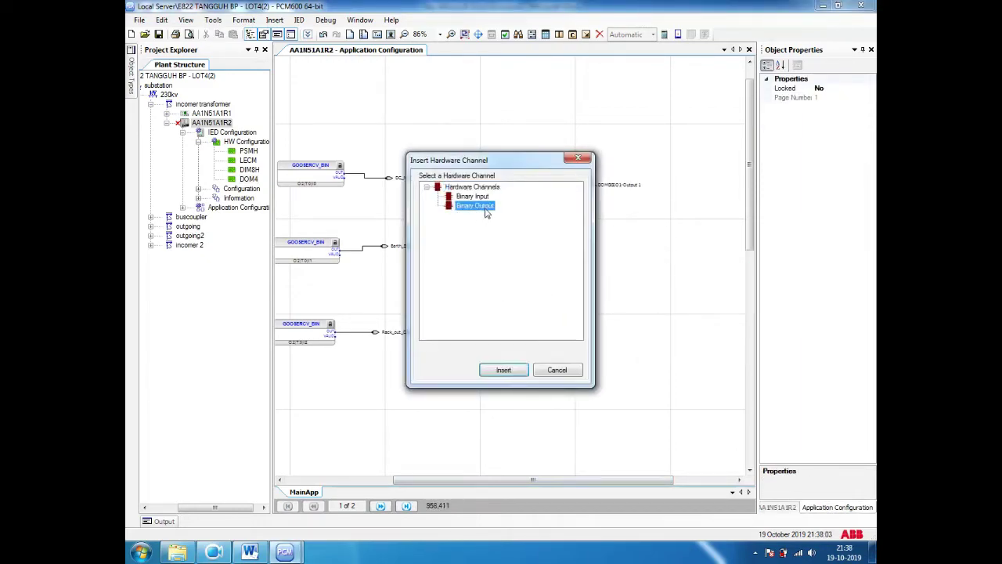
pyautogui.click(510, 371)
pyautogui.click(518, 312)
# Insert a third binary output hardware channel for DOM4 Output 3 and place it below the Output 2 channel
pyautogui.rightClick(616, 308)
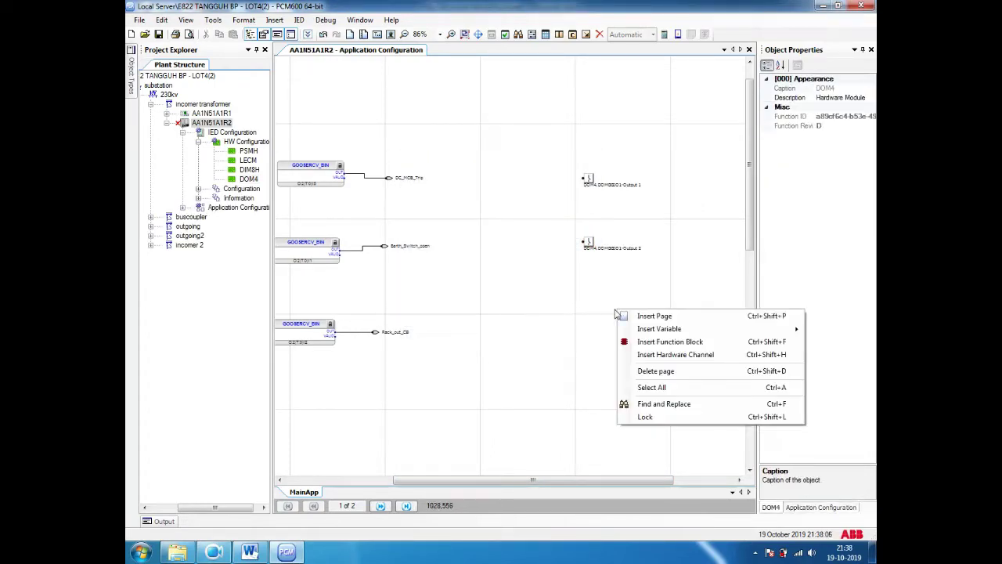
pyautogui.click(647, 356)
pyautogui.click(477, 206)
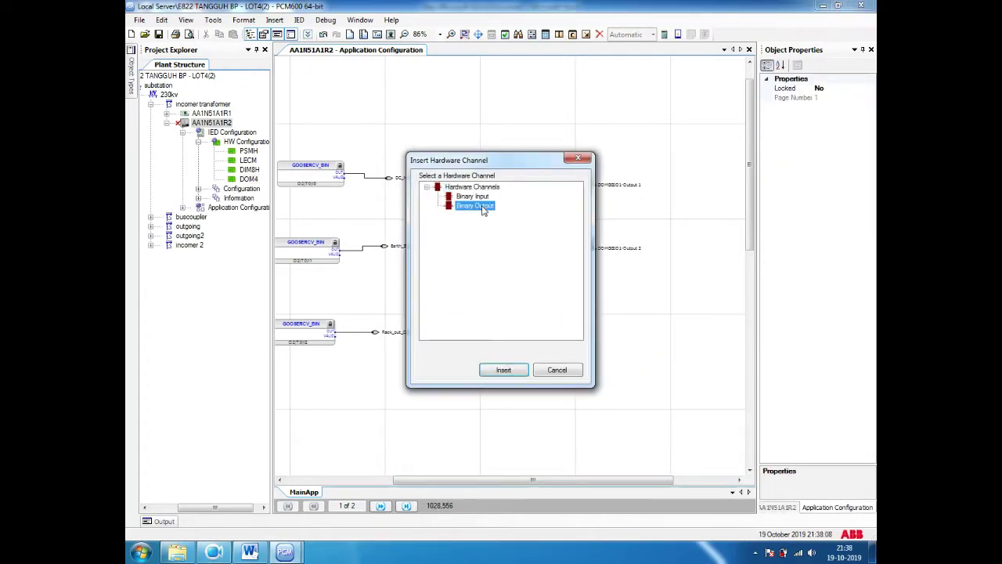
pyautogui.click(513, 370)
pyautogui.click(516, 313)
pyautogui.click(578, 368)
pyautogui.moveTo(626, 317); pyautogui.dragTo(593, 320)
pyautogui.click(597, 356)
pyautogui.rightClick(557, 348)
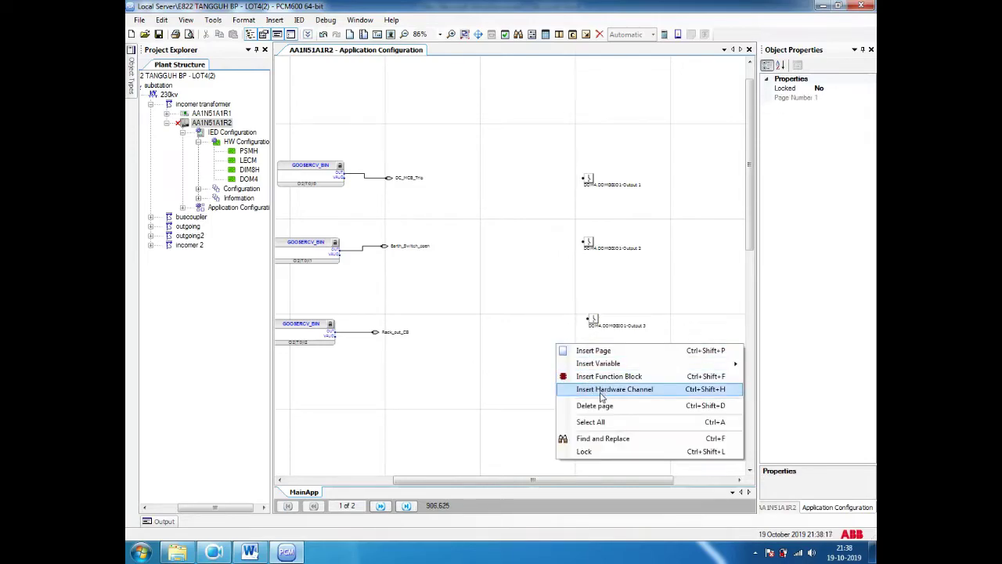
pyautogui.click(516, 347)
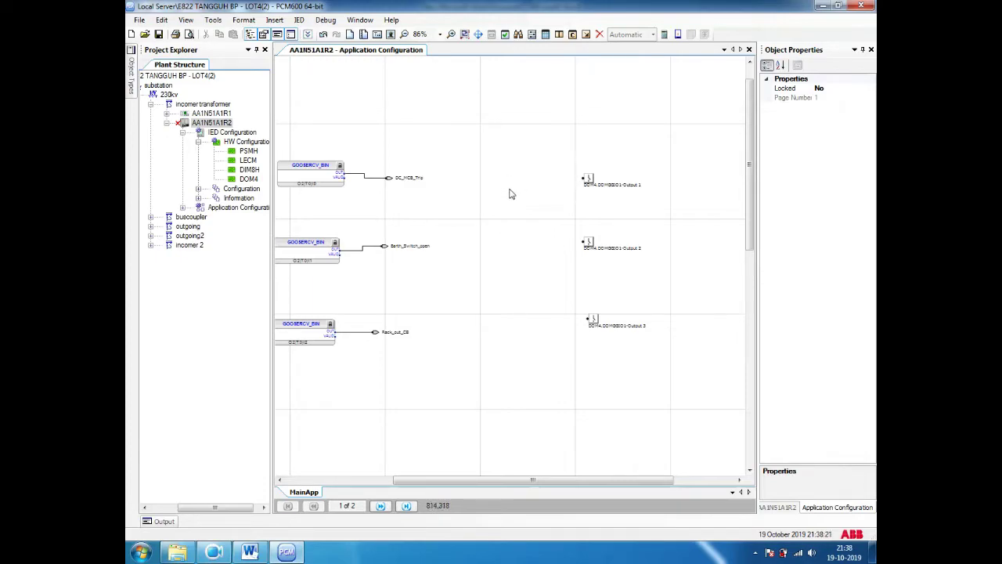
# Insert an input variable beside the DOM4 Output 1 channel and connect it to that channel
pyautogui.rightClick(474, 180)
pyautogui.moveTo(541, 194)
pyautogui.click(680, 198)
pyautogui.click(562, 224)
pyautogui.moveTo(567, 306); pyautogui.dragTo(544, 184)
pyautogui.click(558, 188)
pyautogui.click(549, 186)
pyautogui.moveTo(547, 184); pyautogui.dragTo(584, 180)
# Copy the input variable beside the DOM4 Output 2 channel and connect the copy to it
pyautogui.click(545, 185)
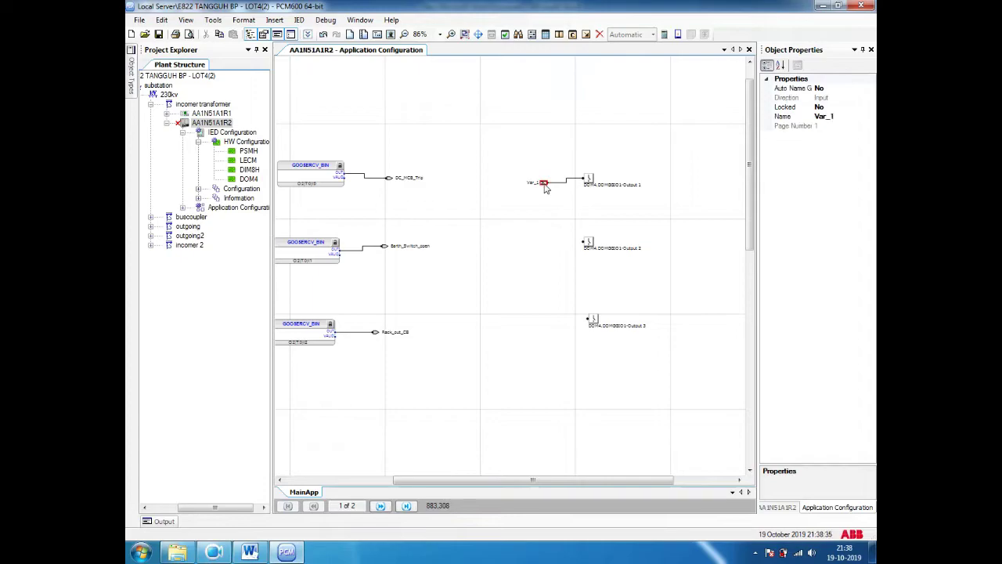
pyautogui.hotkey('ctrl', 'c')
pyautogui.click(541, 247)
pyautogui.hotkey('ctrl', 'v')
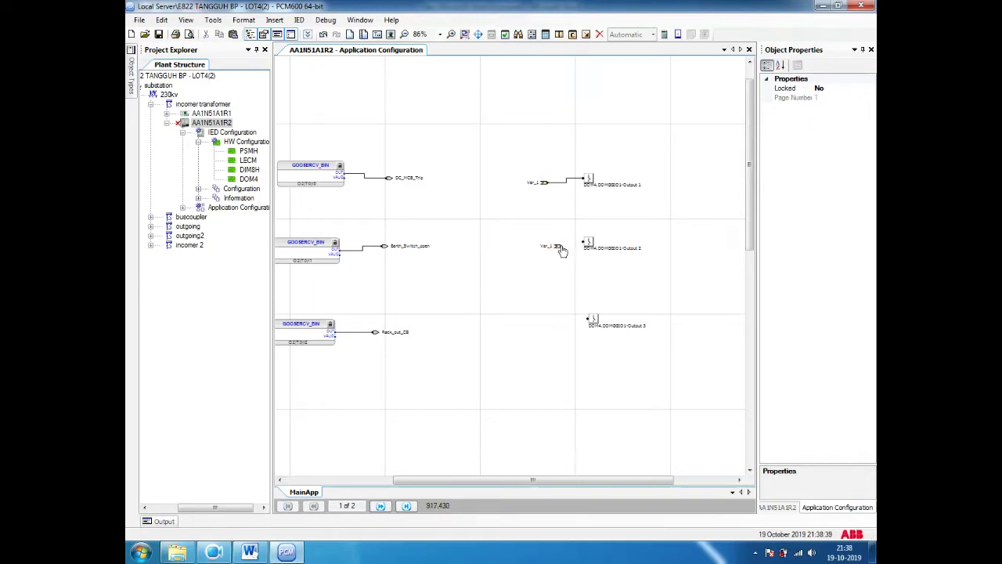
pyautogui.moveTo(561, 251); pyautogui.dragTo(584, 244)
# Paste another copy of the input variable beside the DOM4 Output 3 channel and connect it
pyautogui.click(534, 328)
pyautogui.hotkey('ctrl', 'v')
pyautogui.click(559, 328)
pyautogui.moveTo(553, 329)
pyautogui.mouseDown()
pyautogui.moveTo(587, 320)
pyautogui.moveTo(556, 315)
pyautogui.mouseUp()
pyautogui.click(555, 332)
# Replace the variable feeding DOM4 Output 1 with DC_MCB_Trip
pyautogui.rightClick(545, 185)
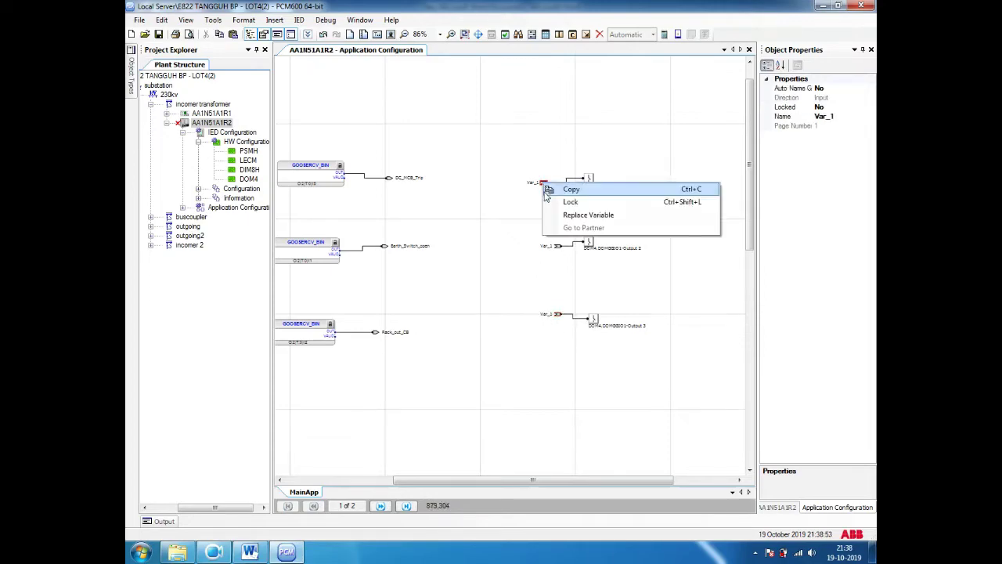
pyautogui.click(563, 213)
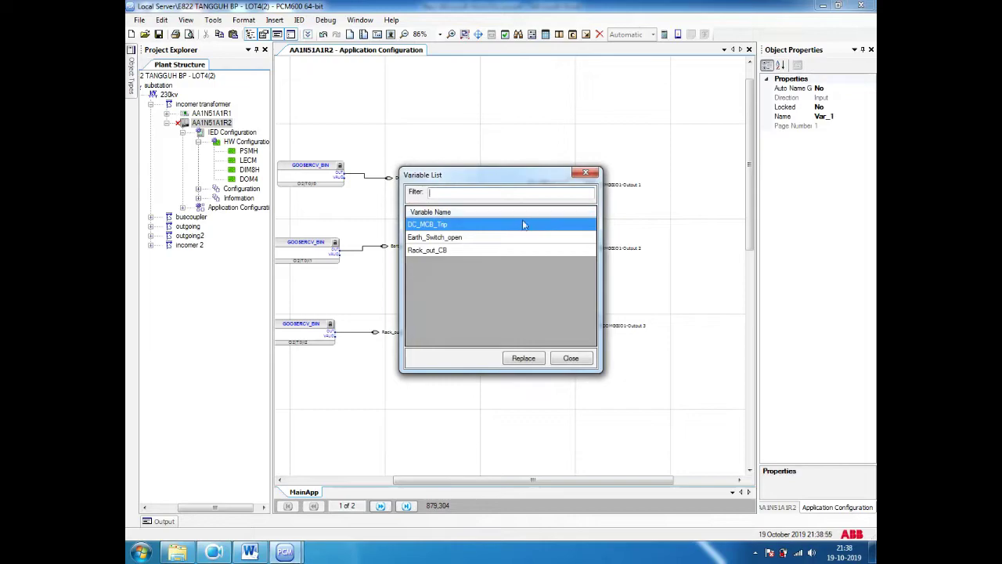
pyautogui.click(522, 358)
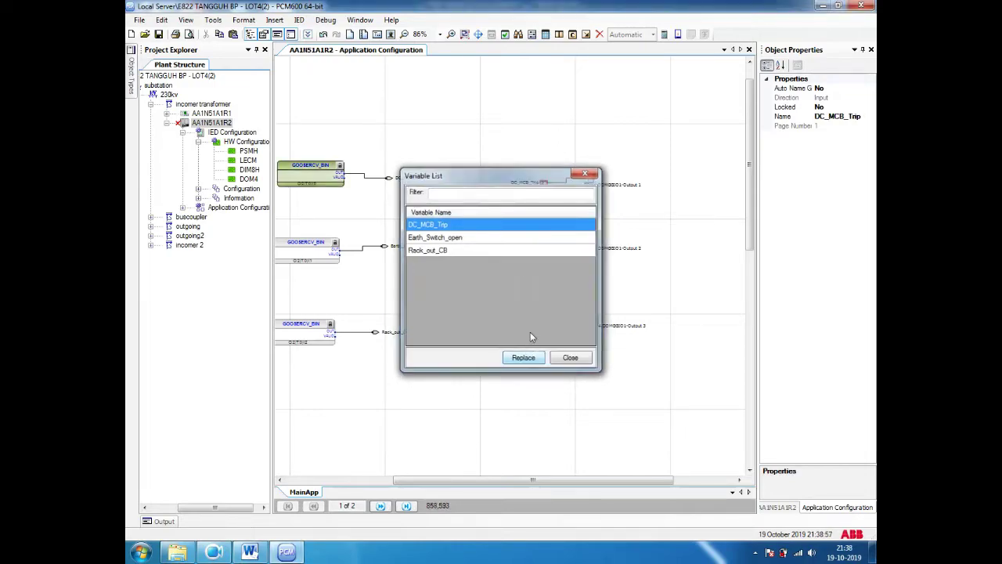
# Replace the variable feeding DOM4 Output 2 with Earth_Switch_open
pyautogui.rightClick(557, 247)
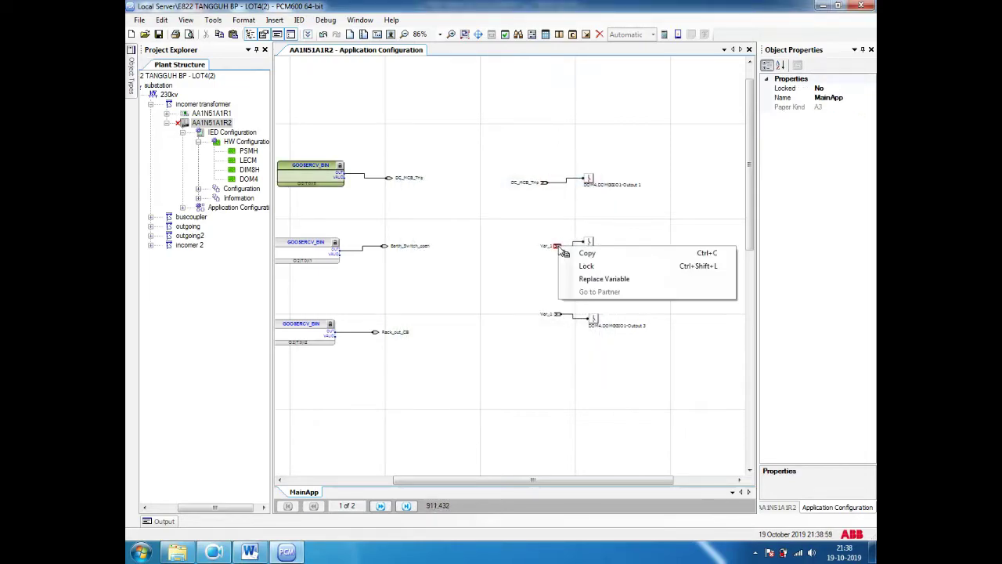
pyautogui.click(586, 279)
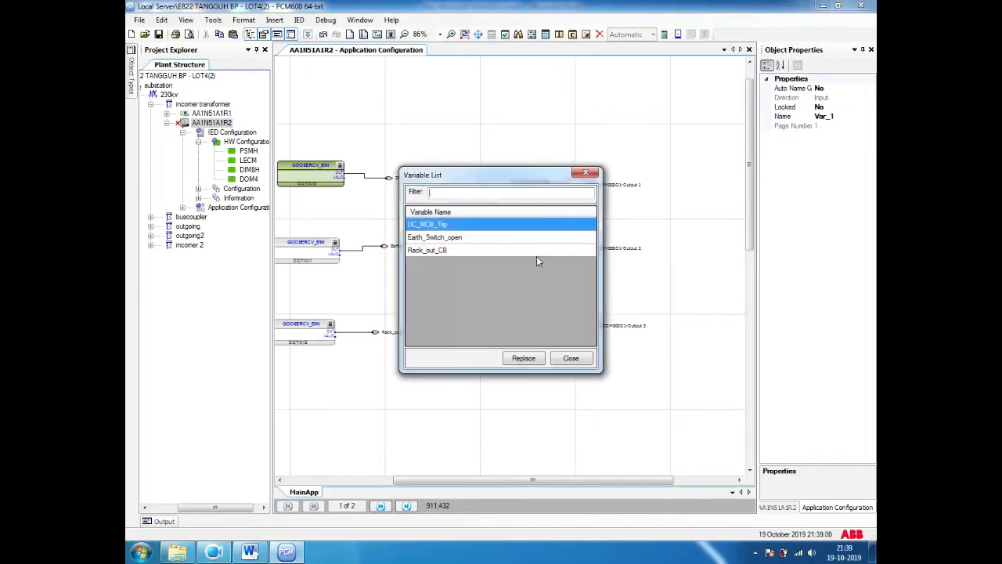
pyautogui.click(496, 239)
pyautogui.click(522, 362)
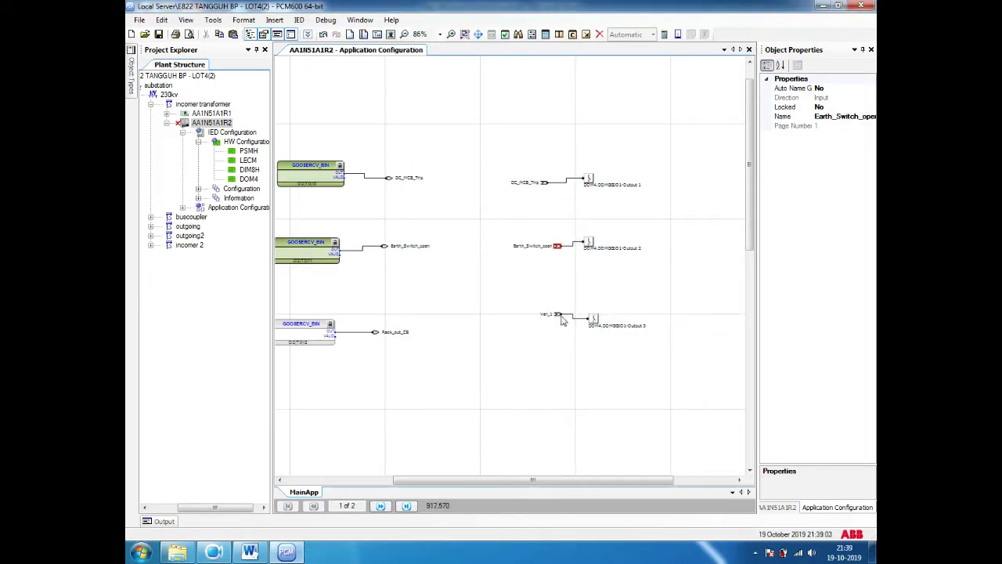
# Replace the variable feeding DOM4 Output 3 with Rack_out_CB
pyautogui.rightClick(558, 315)
pyautogui.click(589, 346)
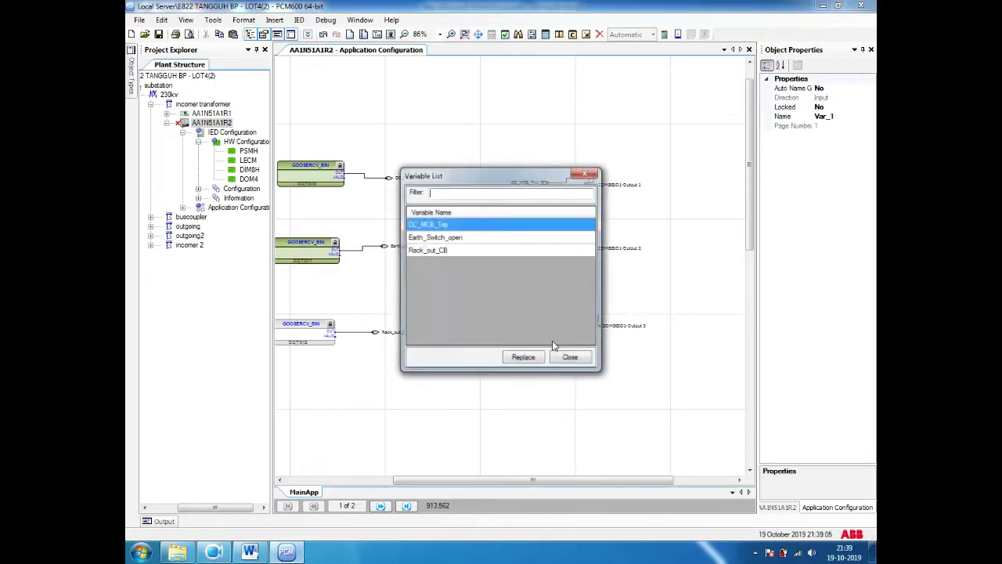
pyautogui.click(474, 250)
pyautogui.click(520, 358)
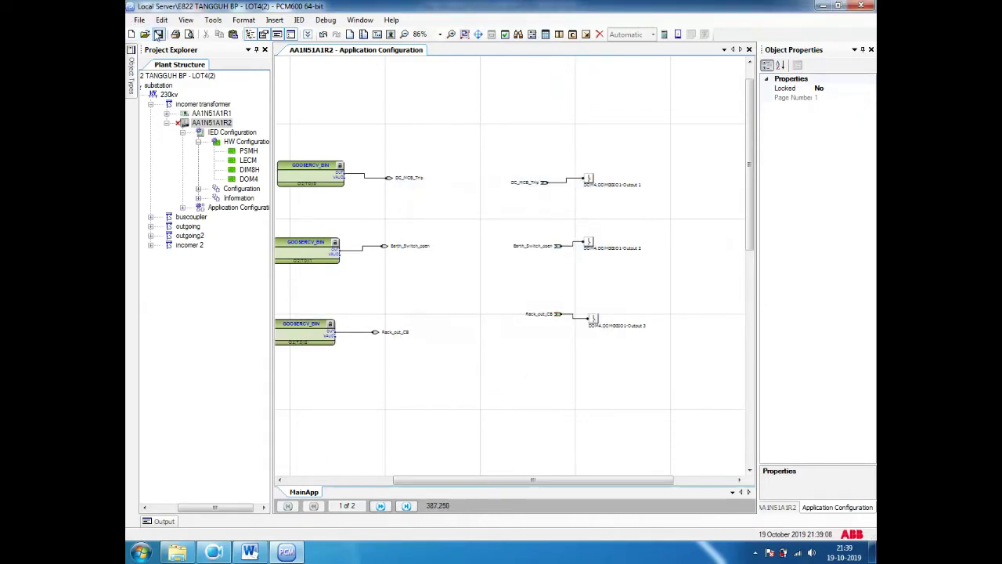
# Save and close the AA1N51A1R2 application configuration and open the IEC 61850 configuration of relay AA1N51A1R1
pyautogui.click(158, 34)
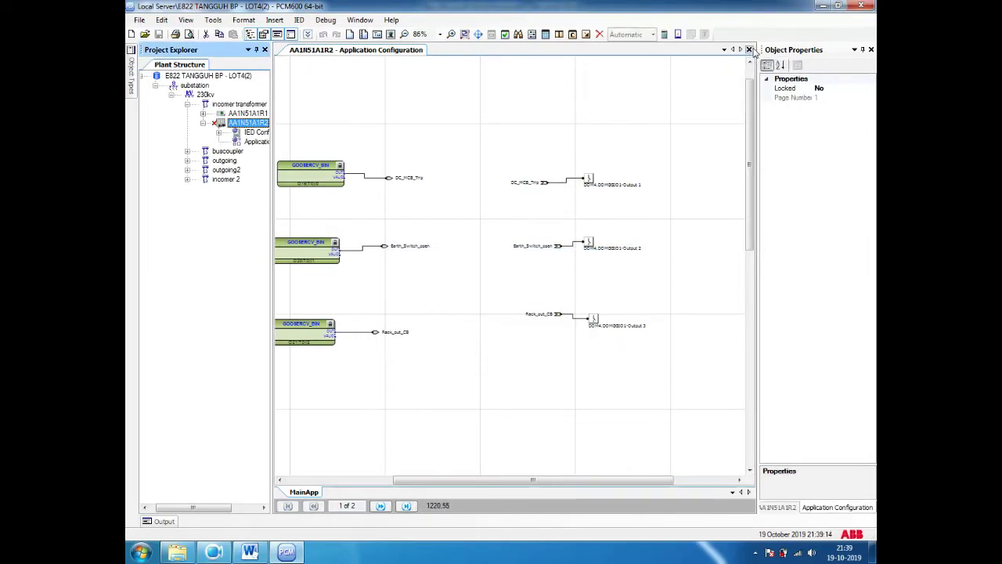
pyautogui.click(749, 50)
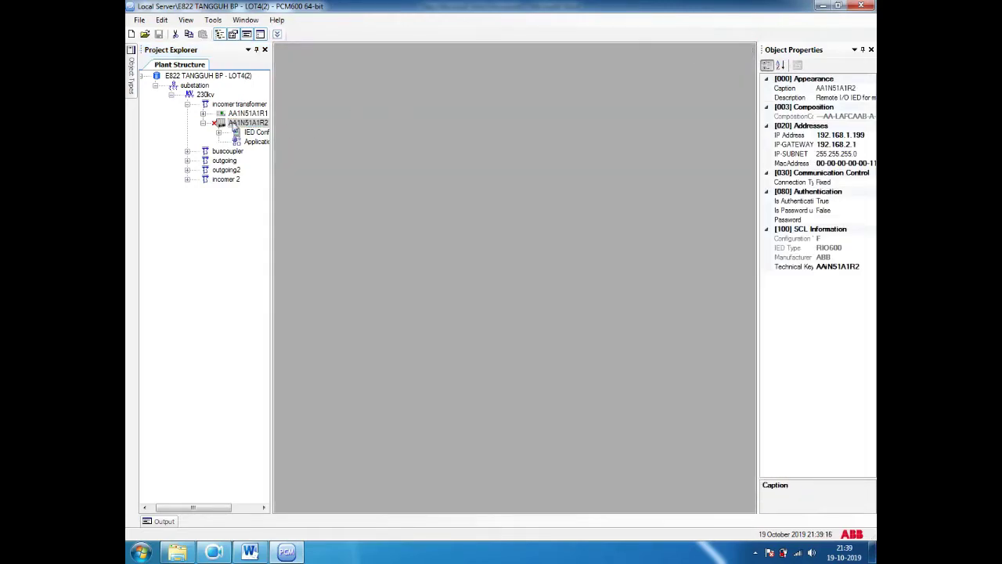
pyautogui.rightClick(253, 116)
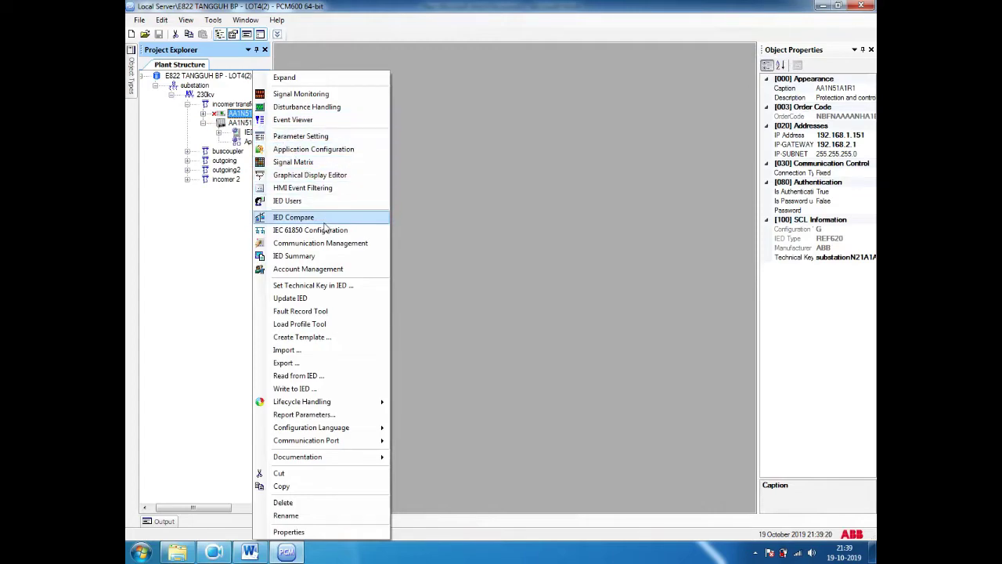
pyautogui.click(324, 230)
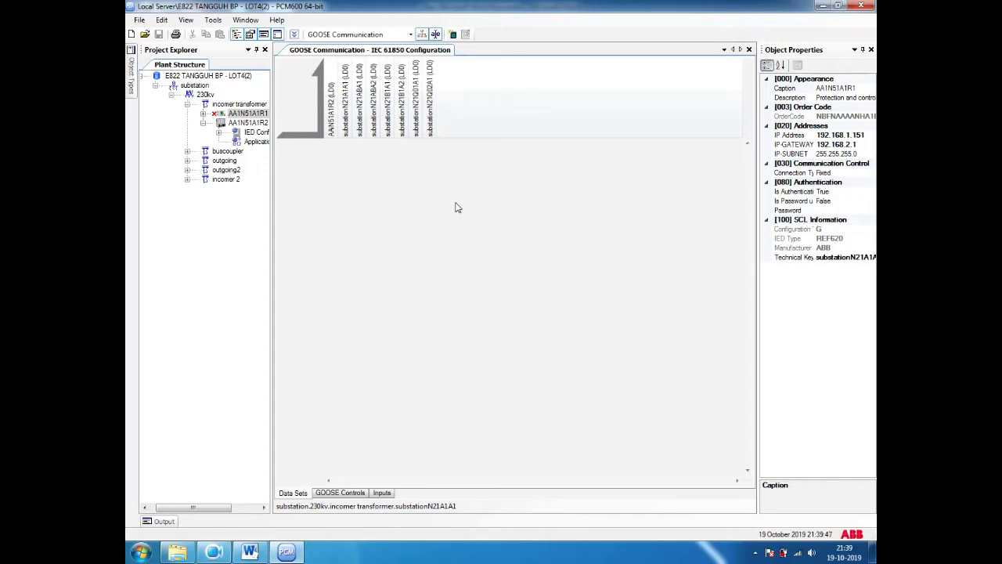
# Create a new GOOSE data set named OUT under LD0, LLN0 of substationN21A1A1
pyautogui.rightClick(374, 182)
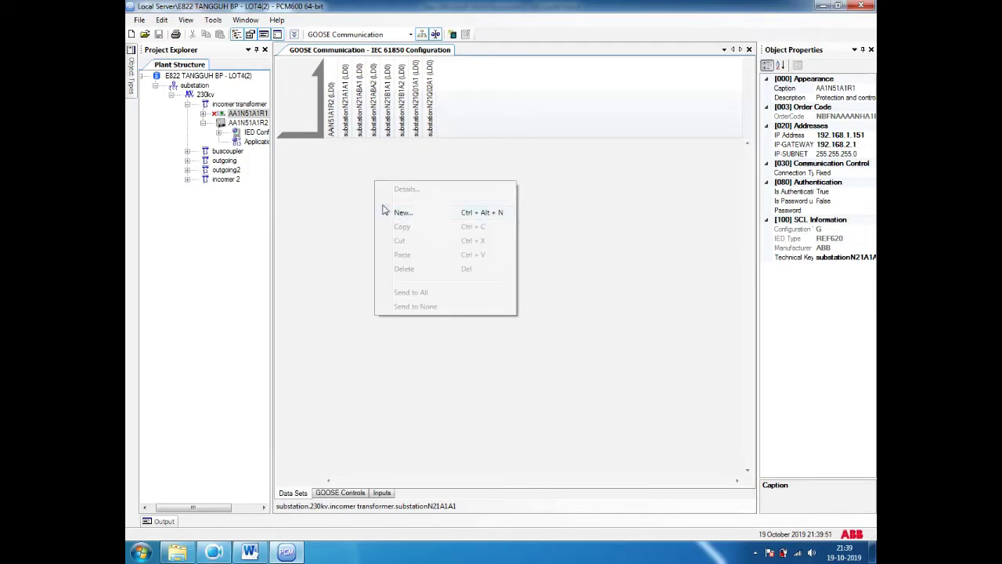
pyautogui.click(386, 213)
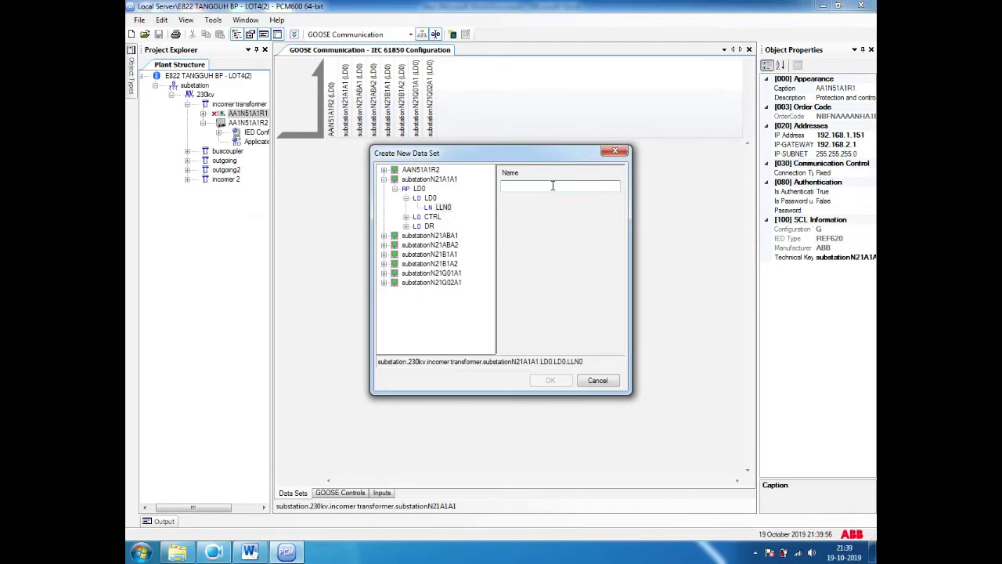
pyautogui.write('O')
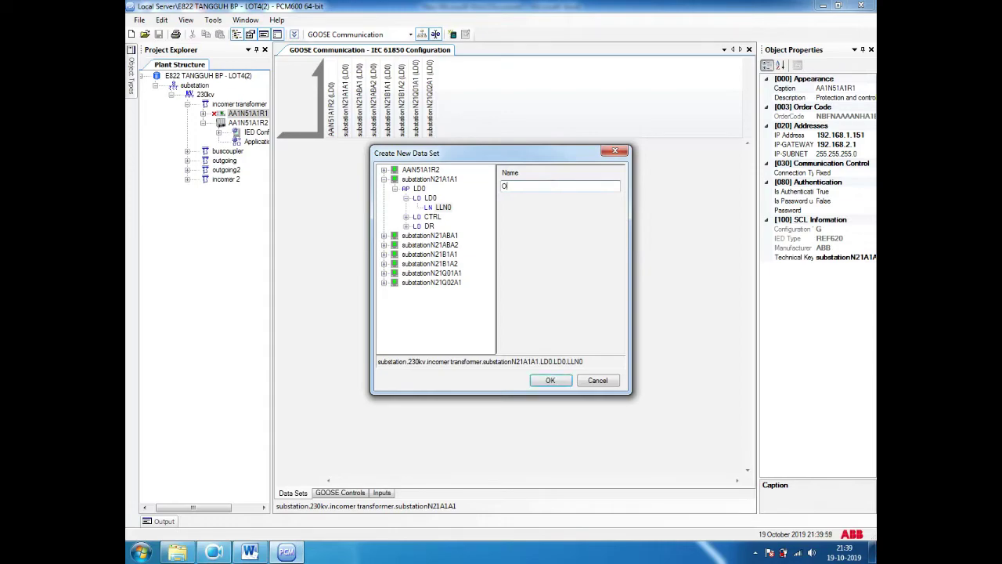
pyautogui.click(549, 377)
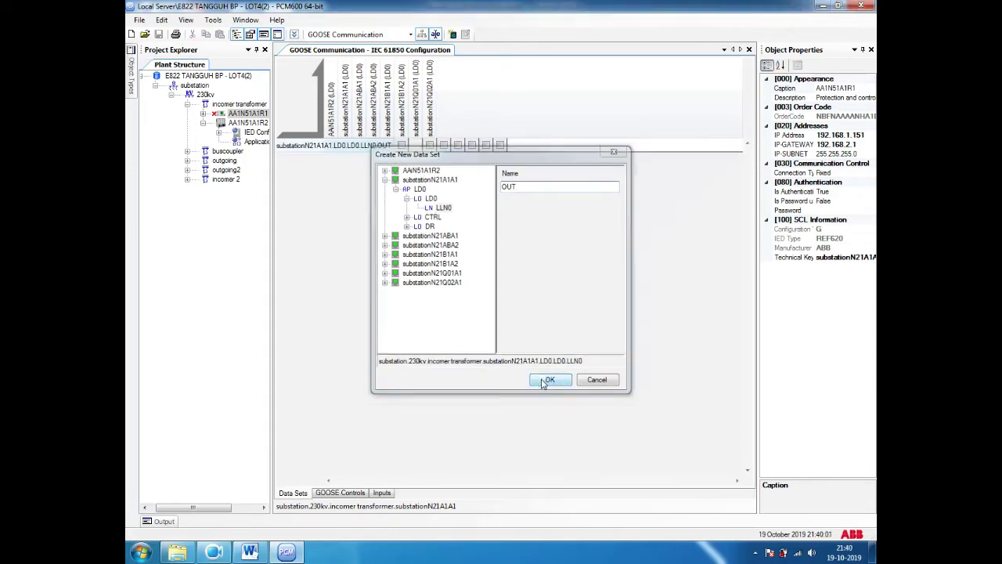
# Open the OUT data set and add the ST data of LD0 XGGIO110 Ind1 as an entry
pyautogui.doubleClick(368, 145)
pyautogui.click(245, 192)
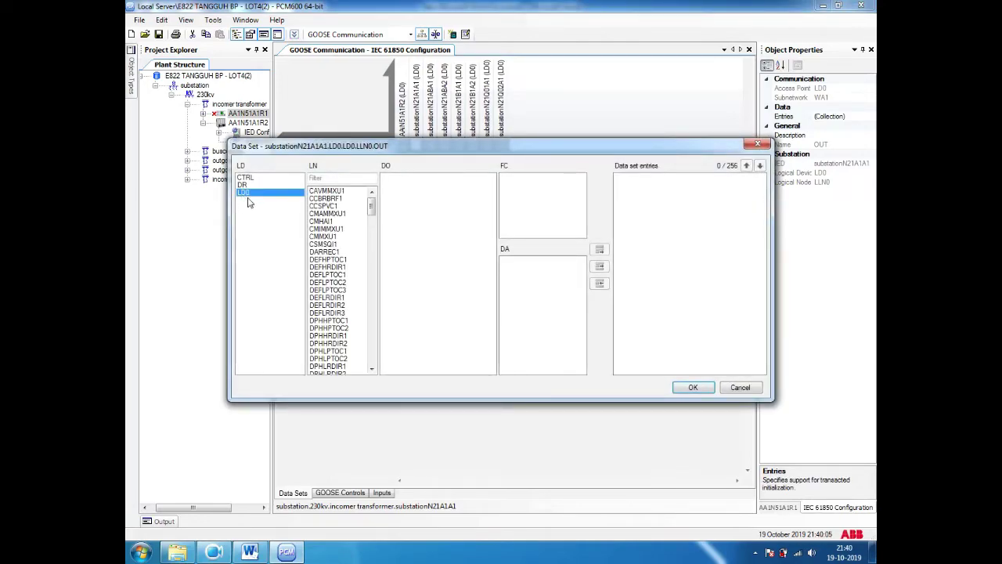
pyautogui.moveTo(372, 205); pyautogui.dragTo(387, 362)
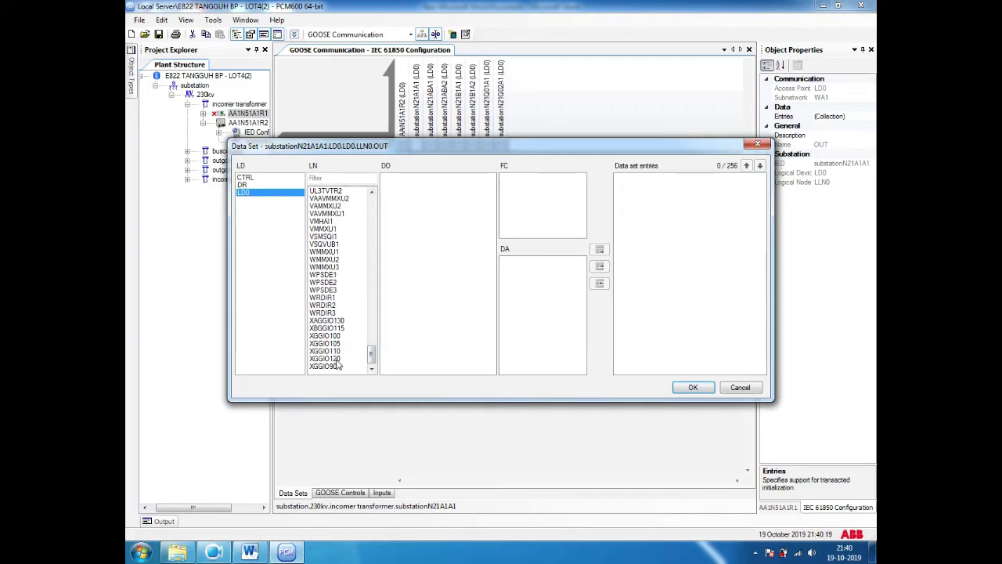
pyautogui.click(333, 354)
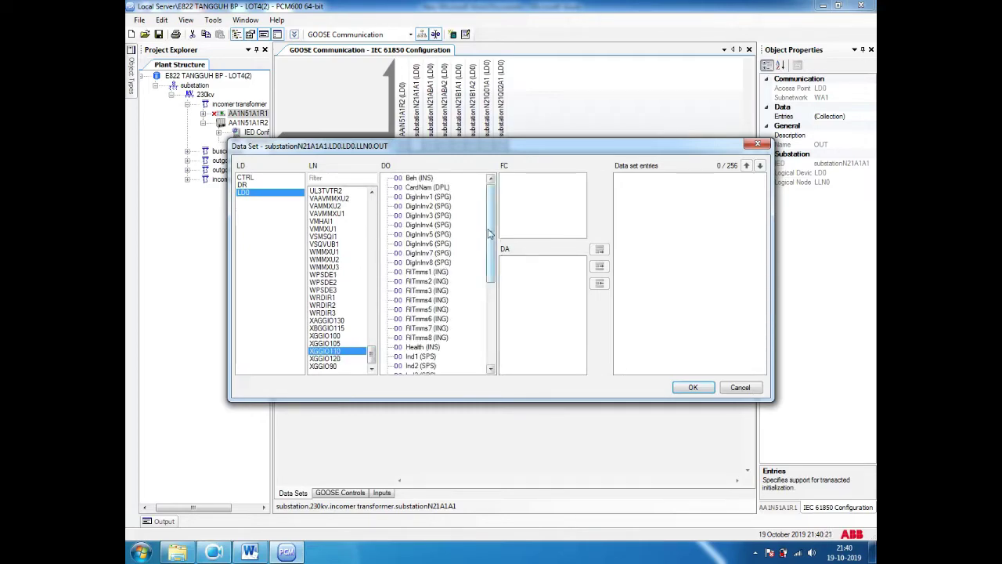
pyautogui.click(448, 200)
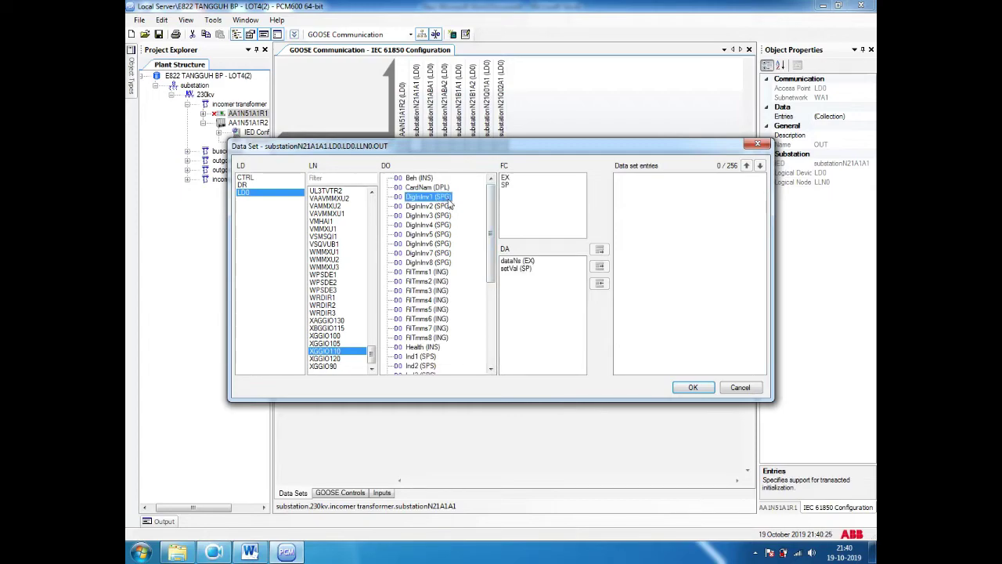
pyautogui.moveTo(491, 208); pyautogui.dragTo(495, 275)
pyautogui.click(429, 226)
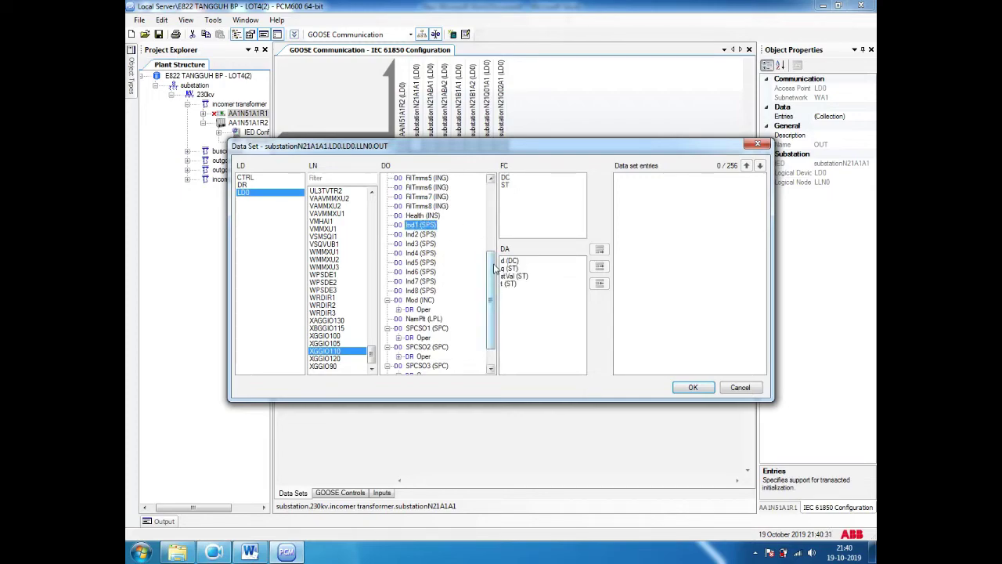
pyautogui.moveTo(495, 274); pyautogui.dragTo(493, 297)
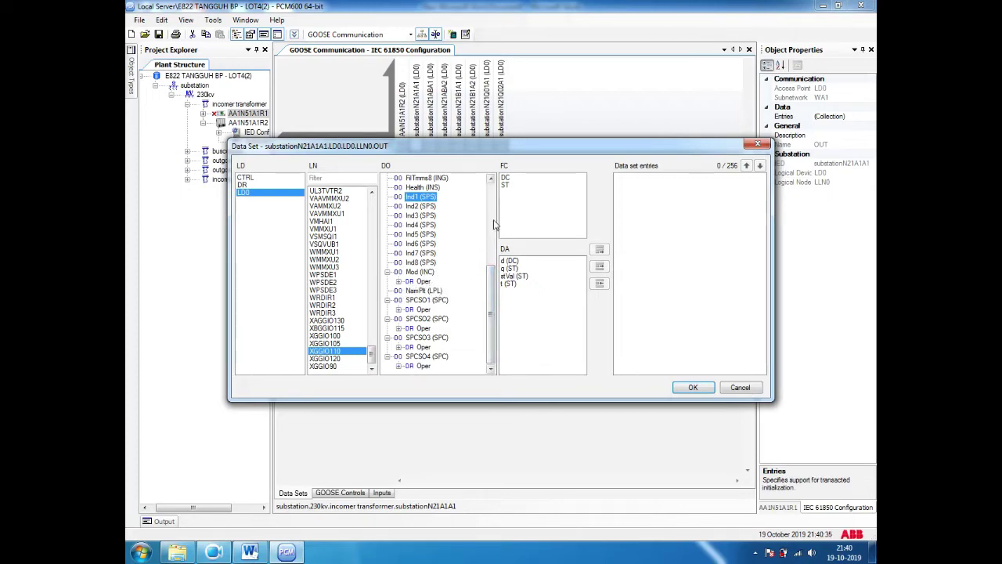
pyautogui.click(506, 186)
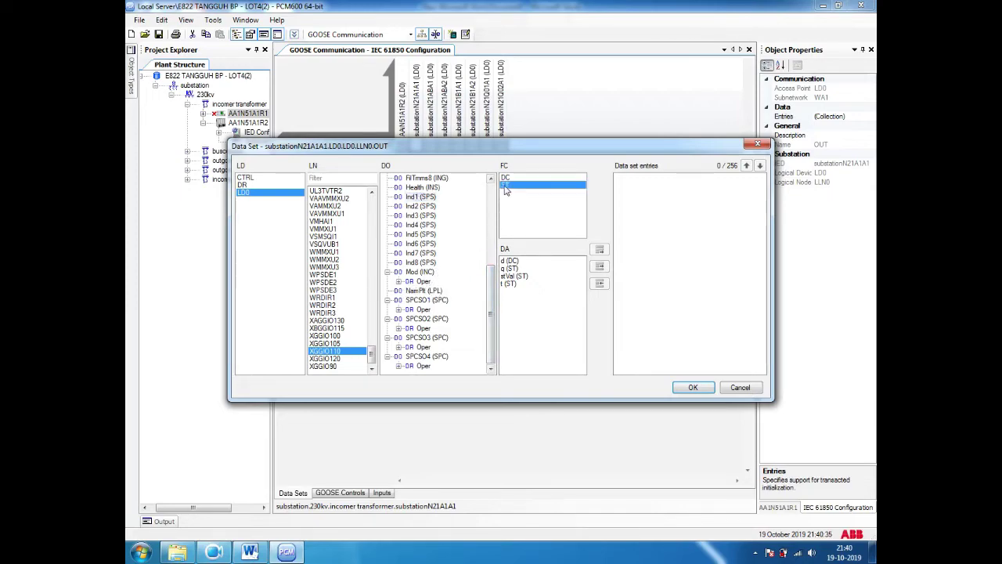
pyautogui.click(599, 249)
# Add the ST data of XGGIO110 Ind2 and Ind3 to the OUT data set and confirm the entries
pyautogui.click(423, 208)
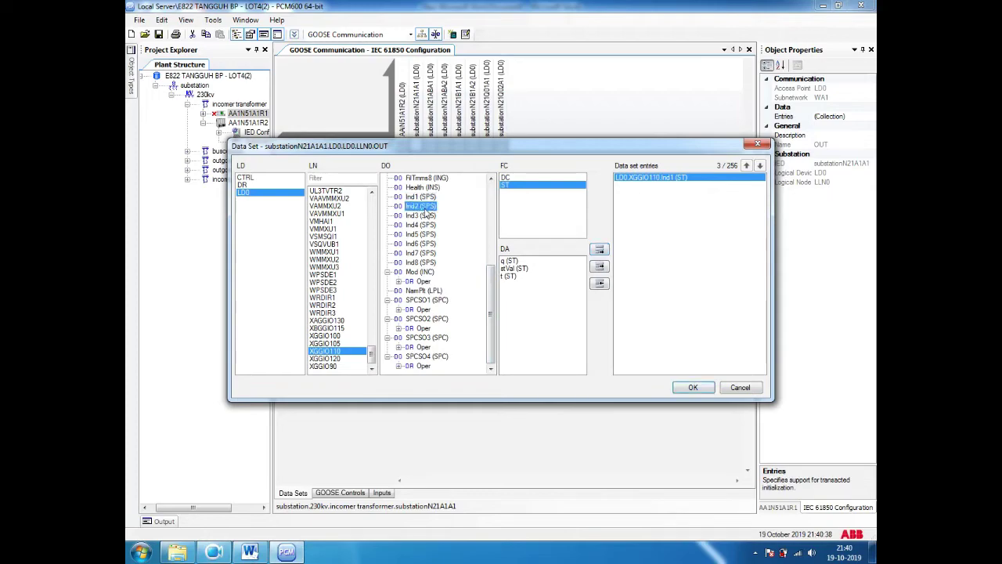
pyautogui.click(506, 191)
pyautogui.click(505, 186)
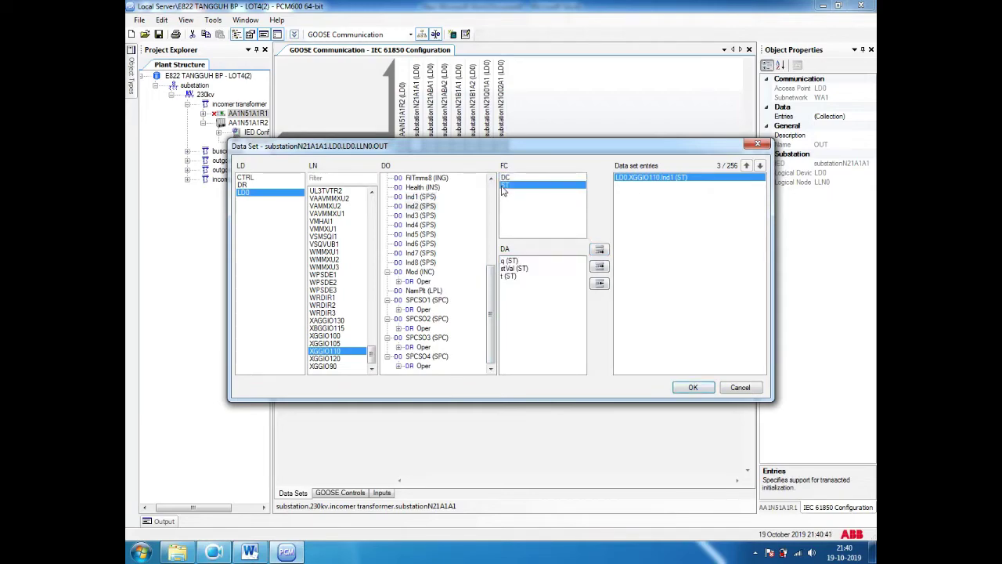
pyautogui.click(600, 249)
pyautogui.click(421, 215)
pyautogui.click(505, 186)
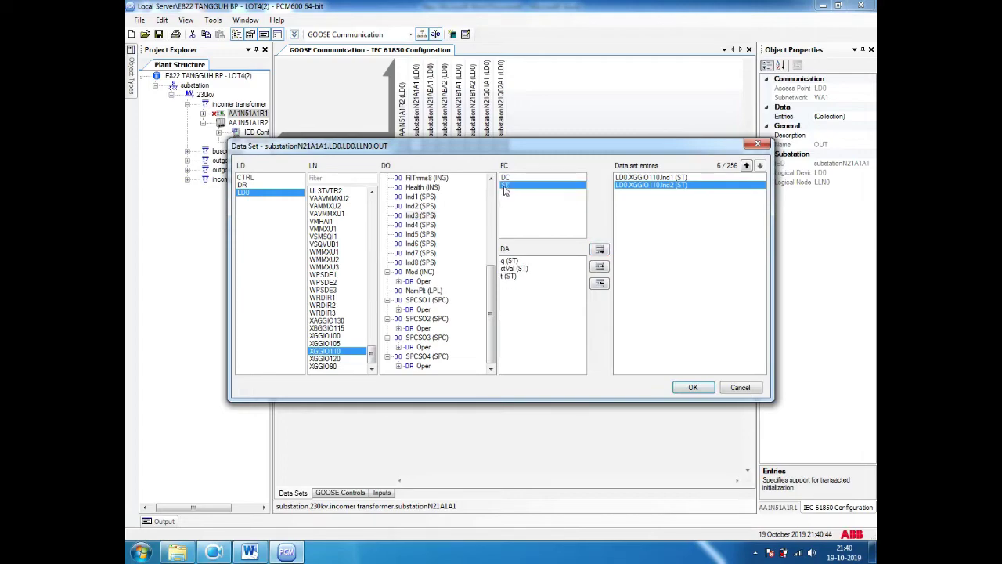
pyautogui.click(600, 249)
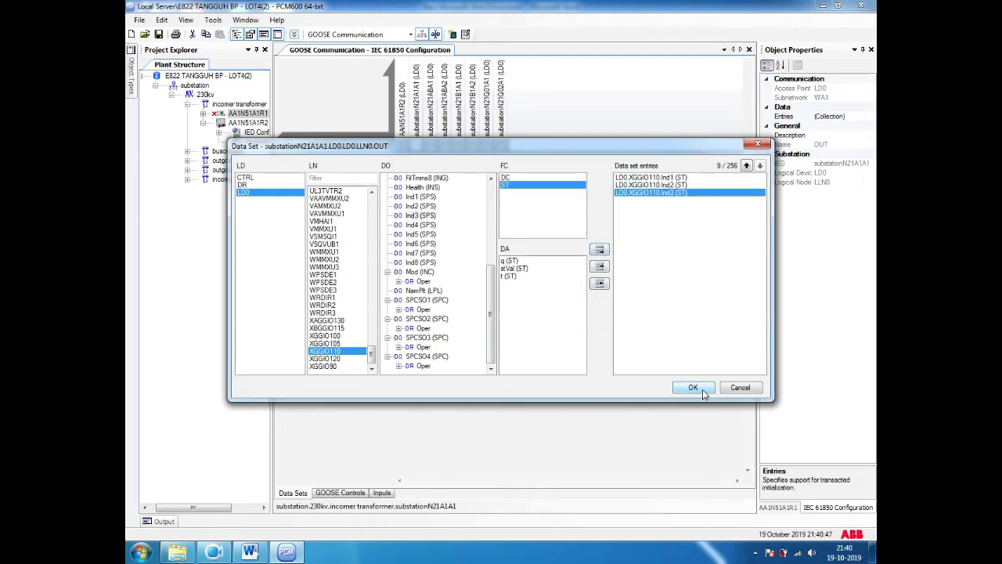
pyautogui.click(694, 387)
# Create a GOOSE control named Goose under substationN21A1A1 LD0, LLN0 using the OUT data set
pyautogui.click(357, 493)
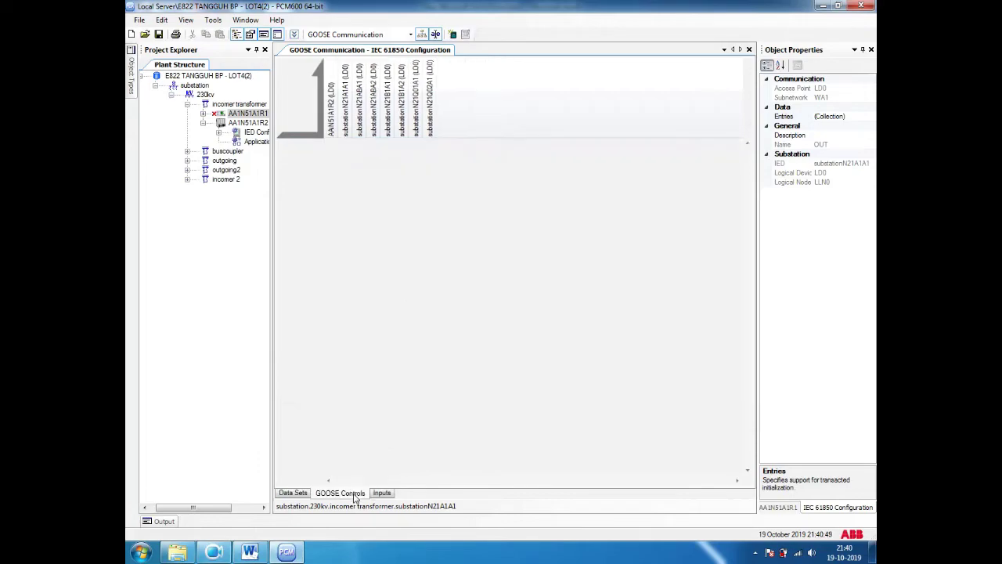
pyautogui.rightClick(334, 253)
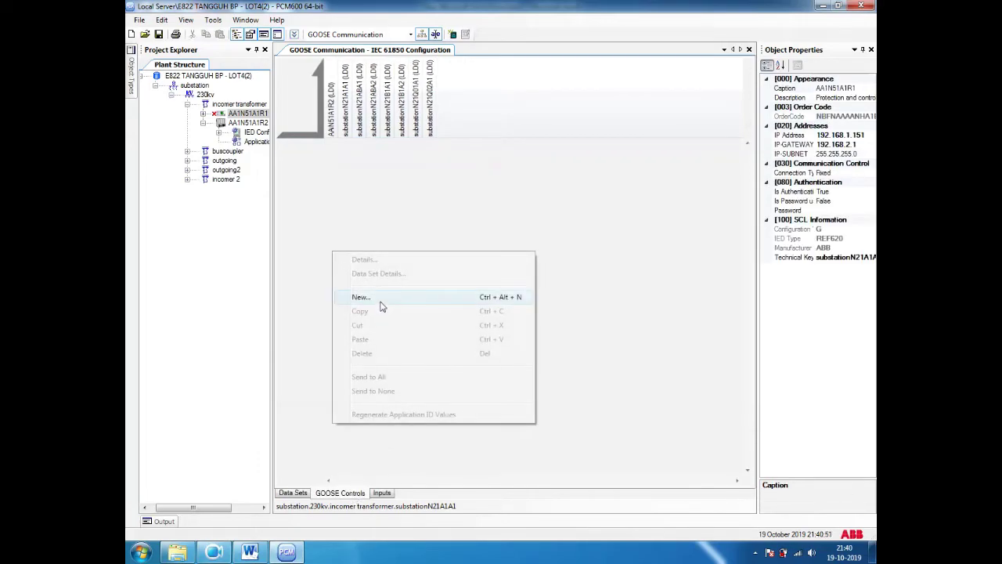
pyautogui.click(381, 299)
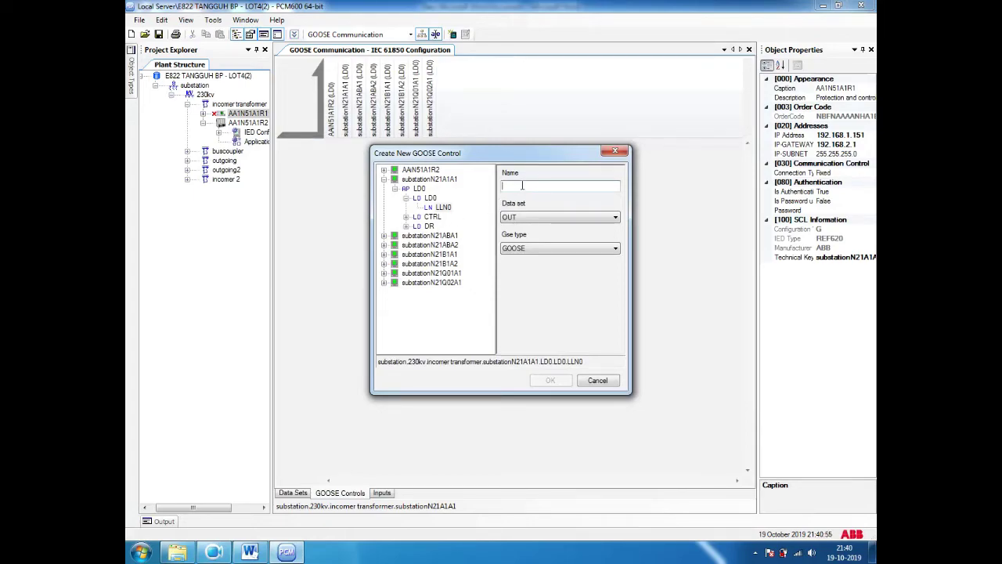
pyautogui.write('Goose')
pyautogui.press('Return')
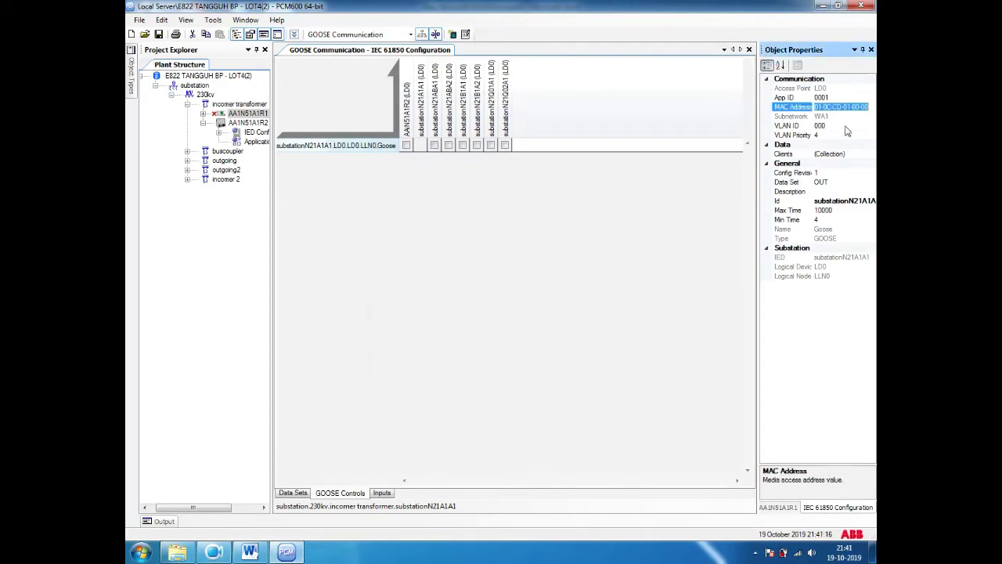
# Set the Goose control's MAC address to 01-0C-CD-01-00-A4, App ID to 00A4 and VLAN ID to 001
pyautogui.click(873, 107)
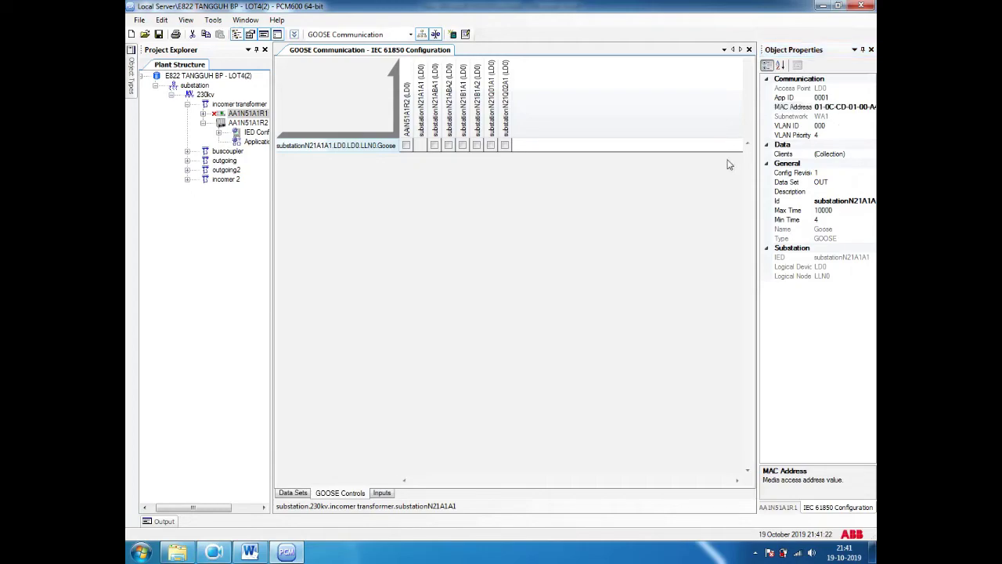
pyautogui.click(837, 97)
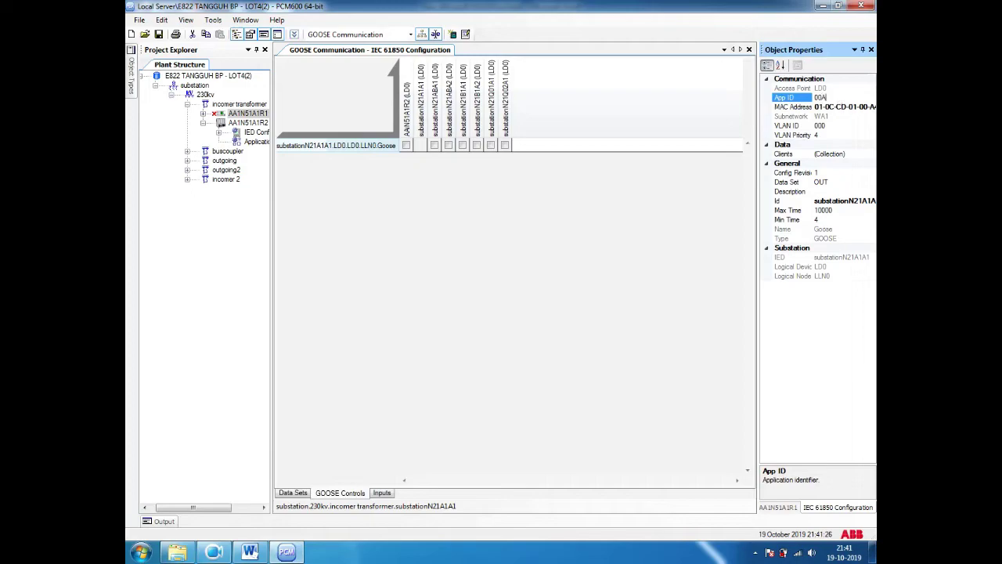
pyautogui.click(831, 116)
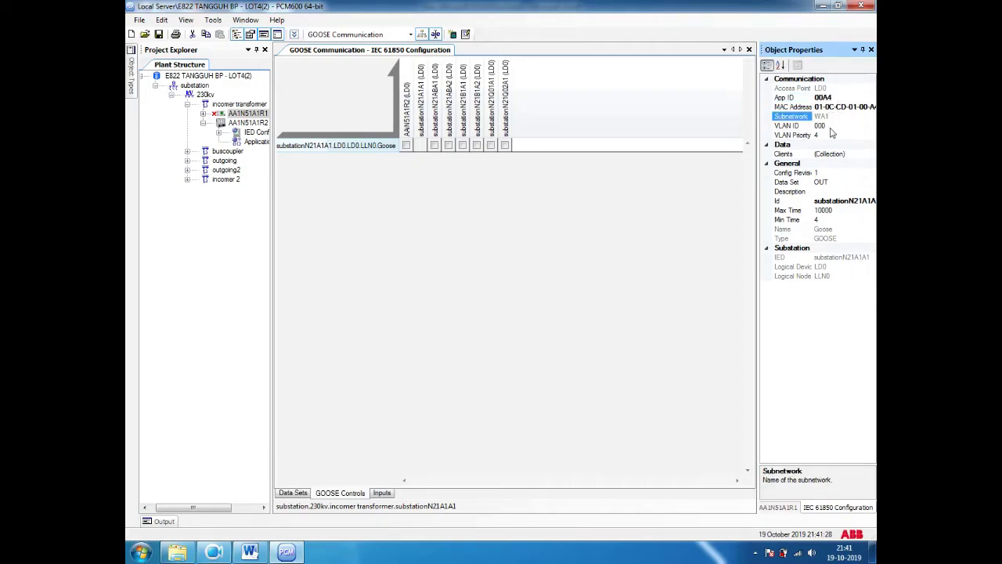
pyautogui.click(831, 126)
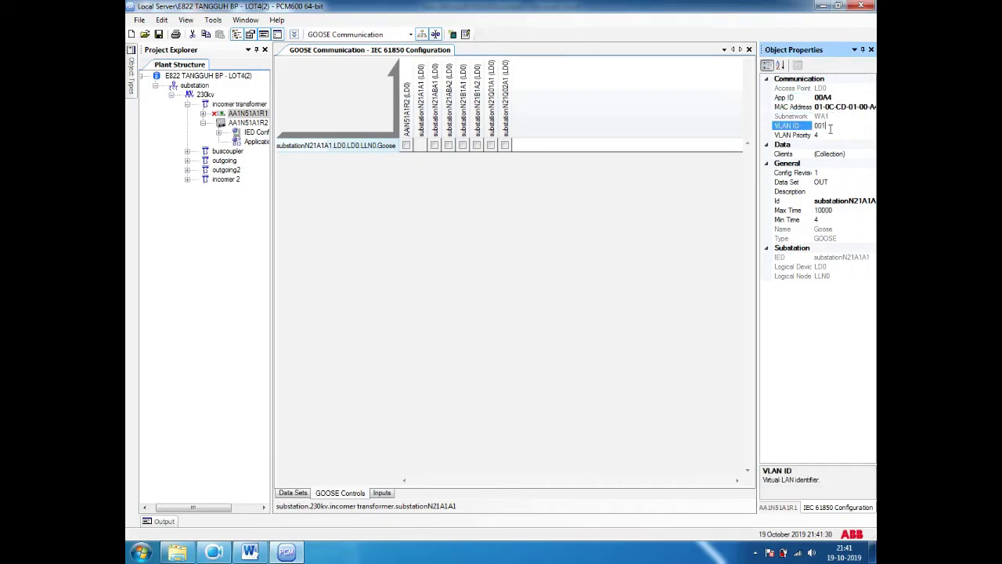
pyautogui.click(829, 143)
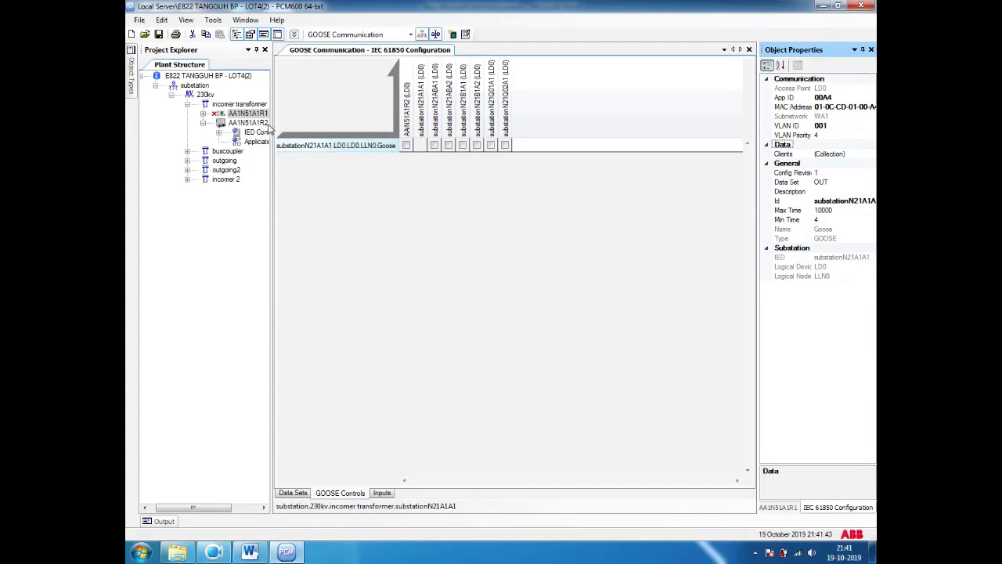
# Assign AA1N51A1R2 as a receiver of the Goose control, and save and close the IEC 61850 configuration
pyautogui.click(408, 149)
pyautogui.click(408, 148)
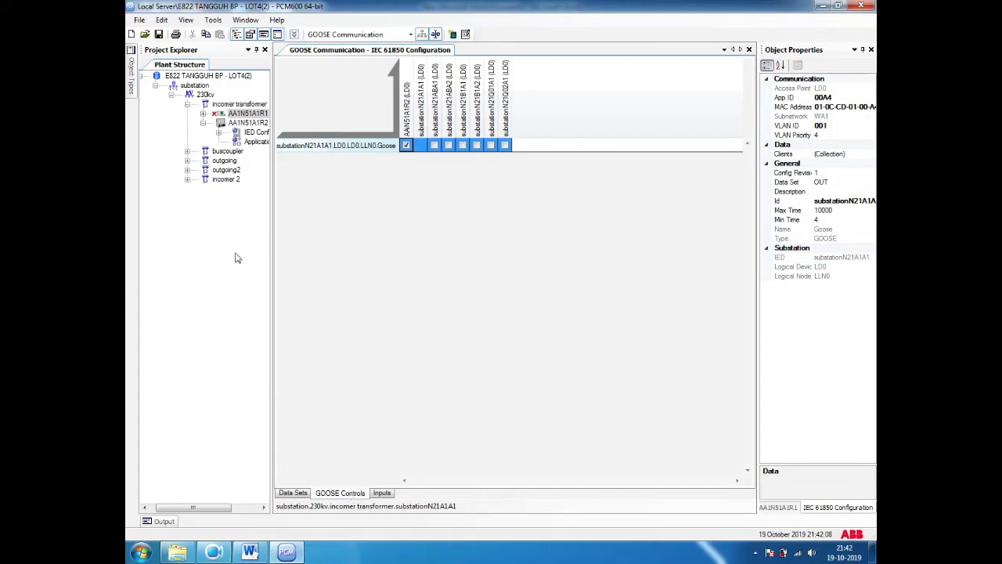
pyautogui.click(158, 34)
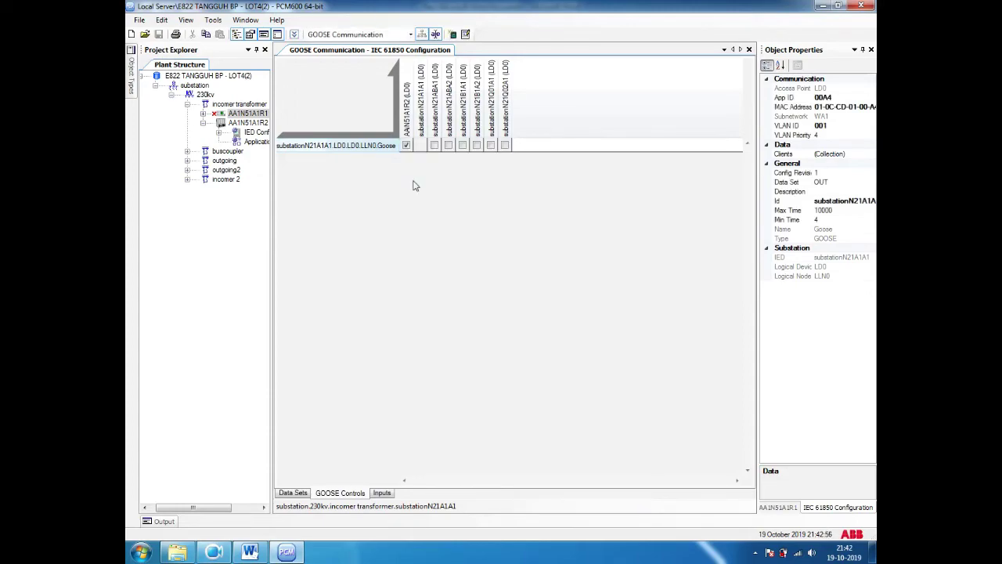
pyautogui.click(299, 493)
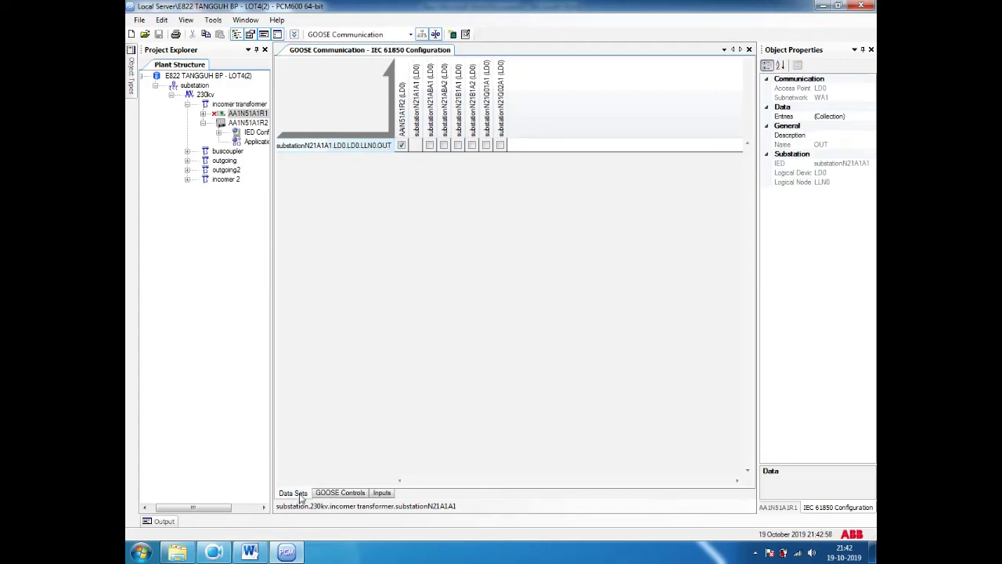
pyautogui.click(349, 493)
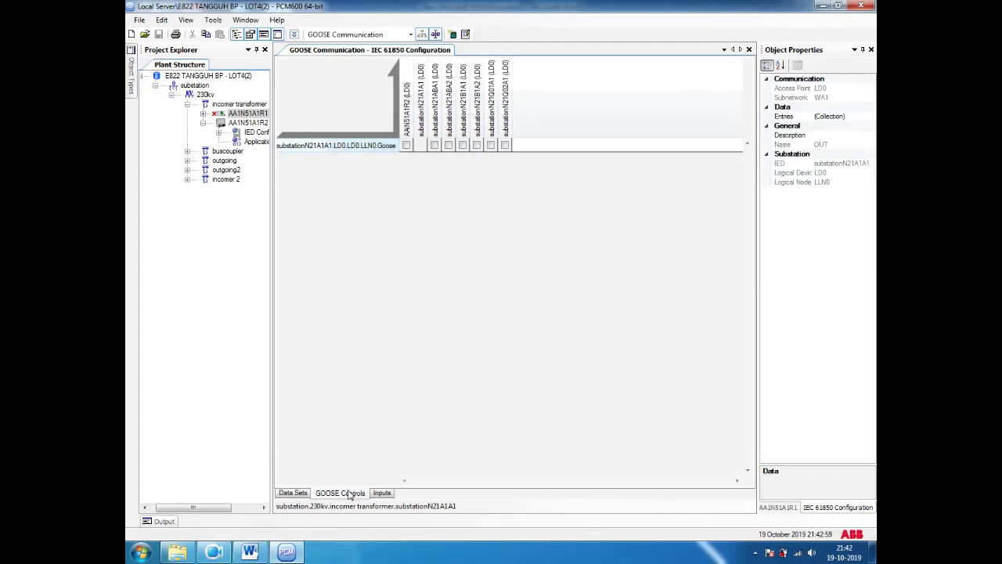
pyautogui.click(302, 495)
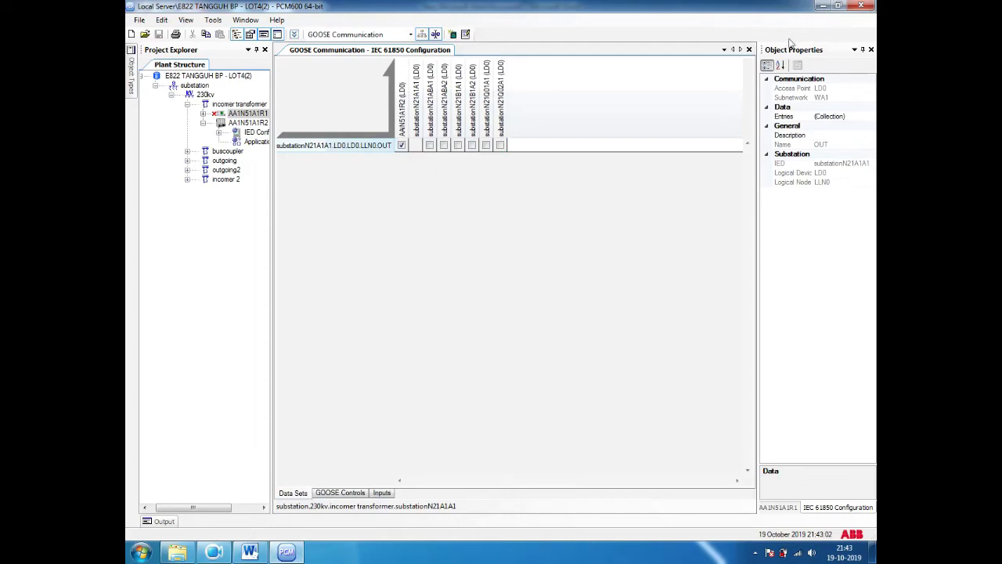
pyautogui.click(750, 49)
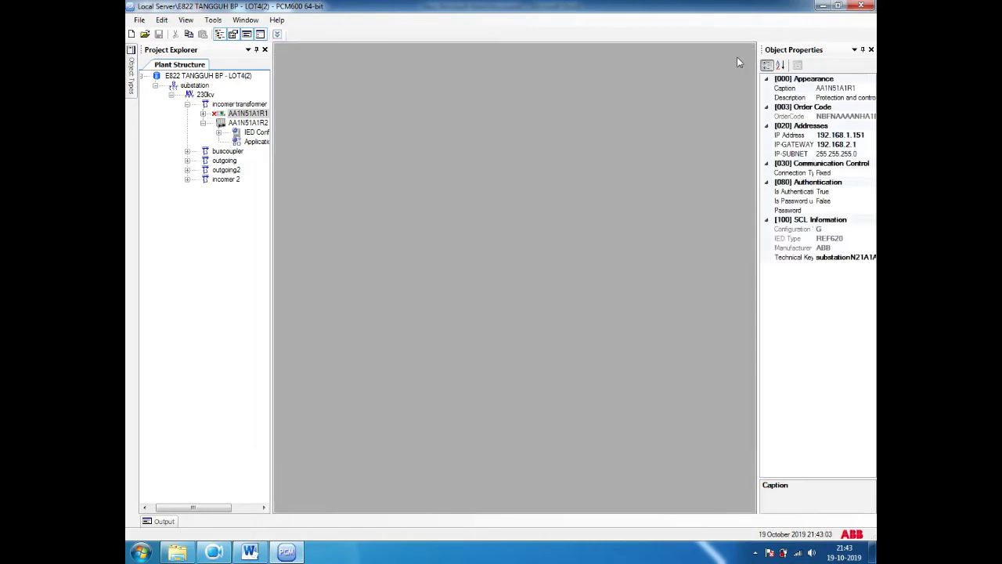
# Map XGGIO110 Ind1, Ind2 and Ind3 to GOOSERCV_BIN:0, 1 and 2 in the AA1N51A1R2 signal matrix, and save and close it
pyautogui.rightClick(253, 123)
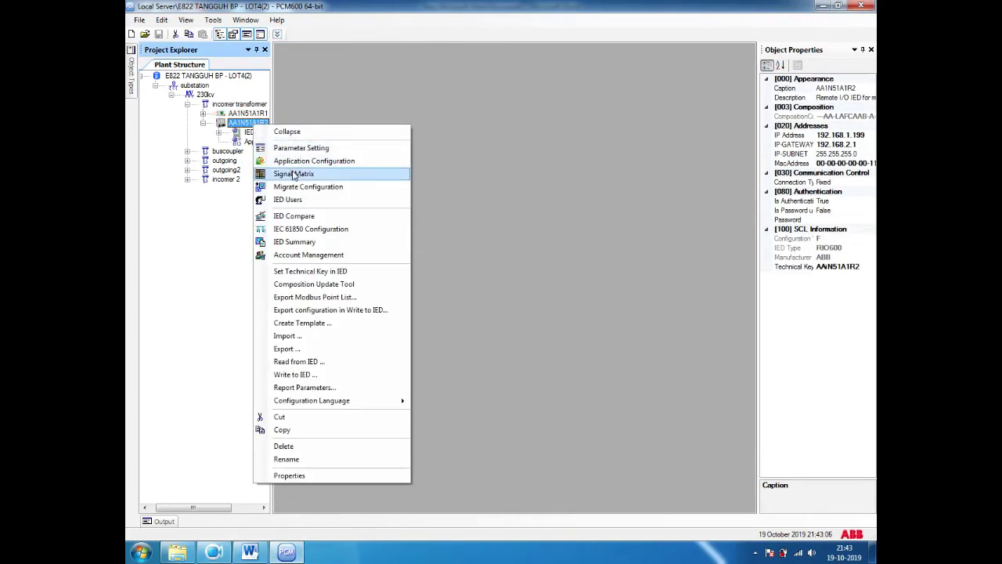
pyautogui.click(292, 173)
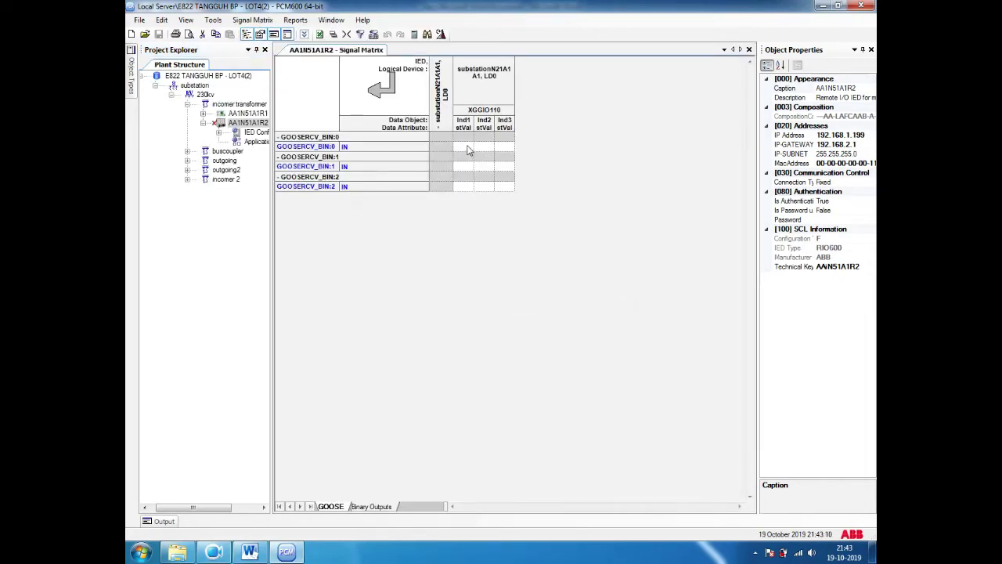
pyautogui.click(468, 146)
pyautogui.click(467, 149)
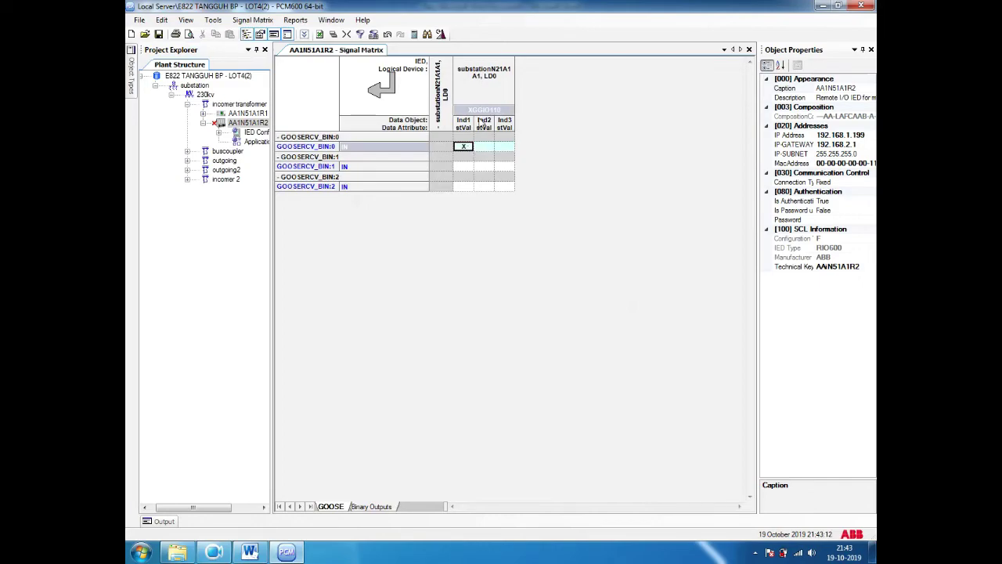
pyautogui.click(485, 168)
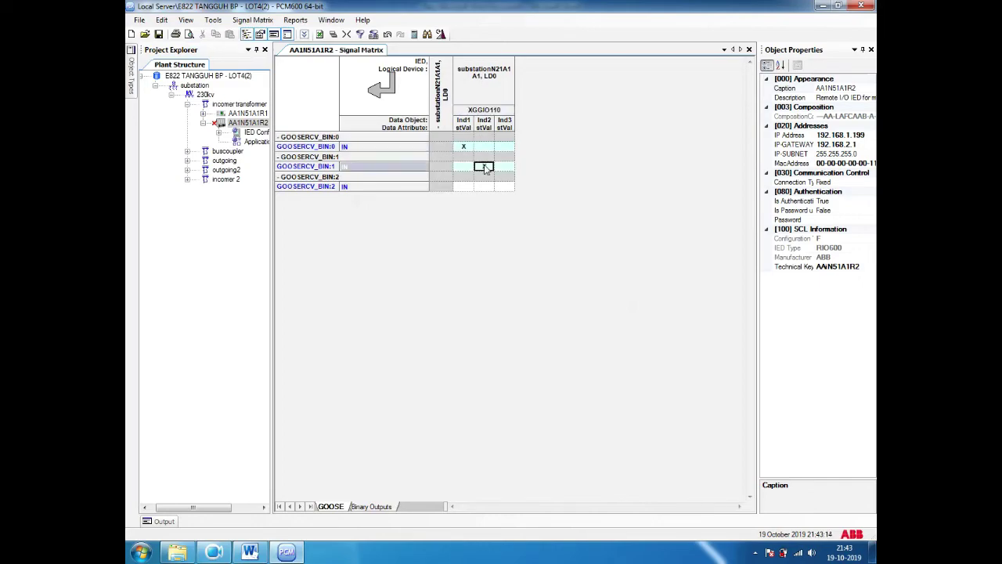
pyautogui.click(505, 188)
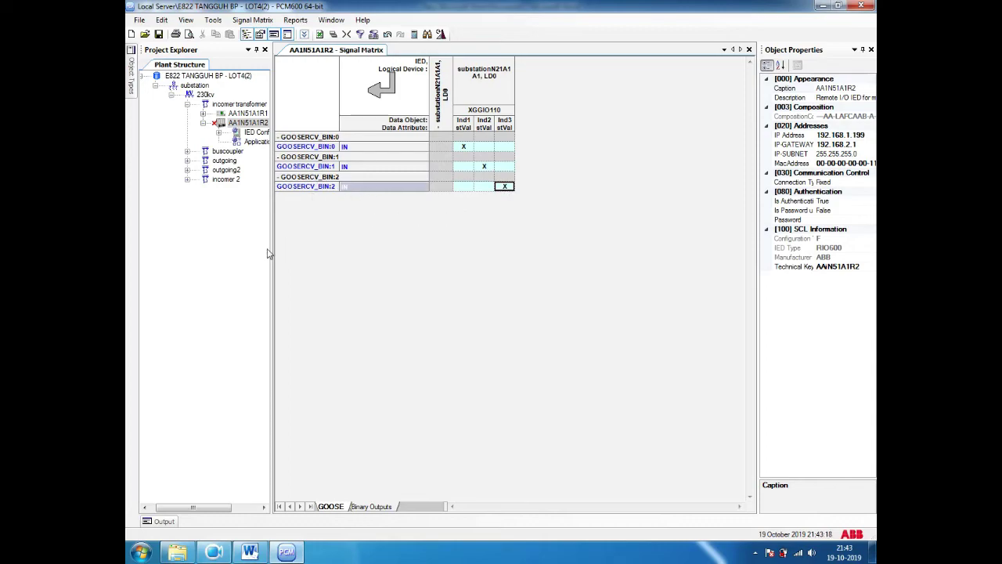
pyautogui.click(158, 35)
pyautogui.click(748, 49)
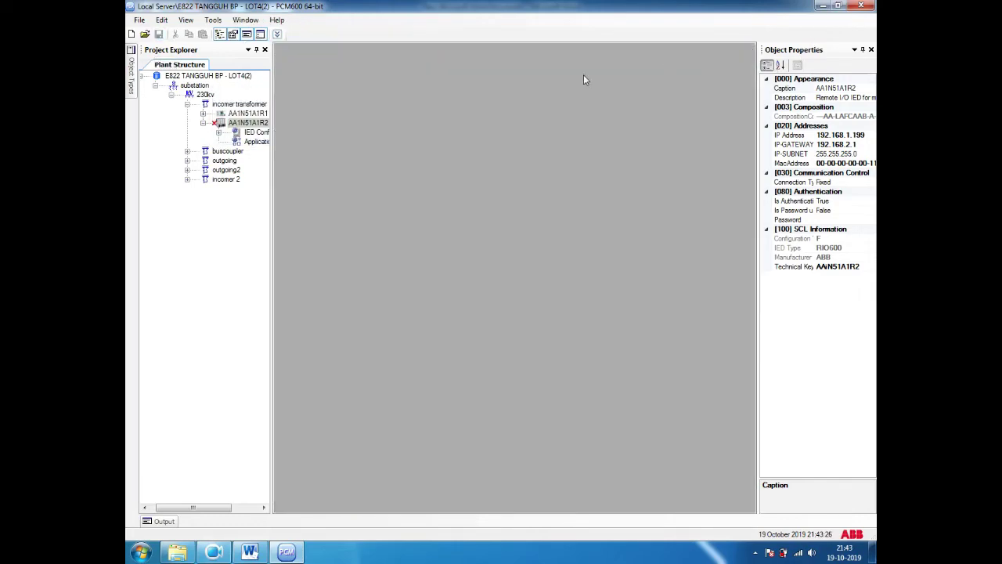